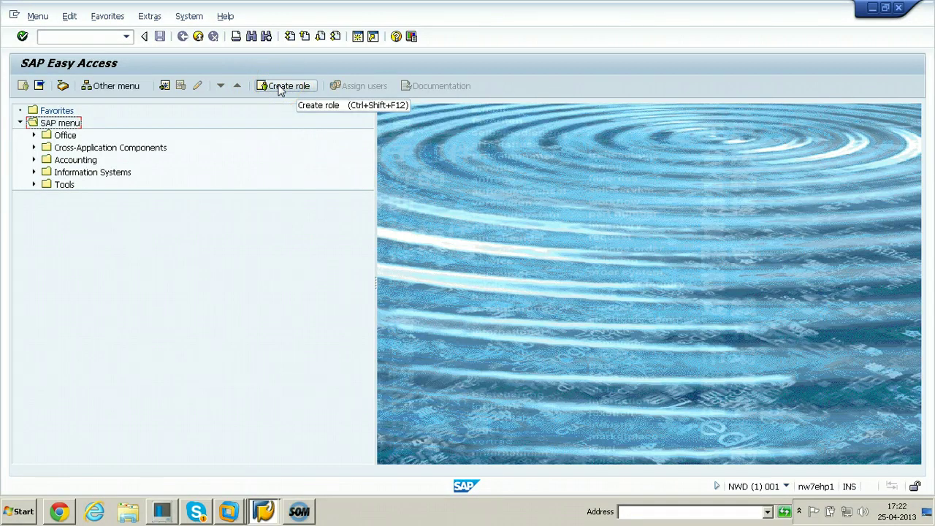
# - Open role maintenance with transaction code PFCG
pyautogui.click(103, 38)
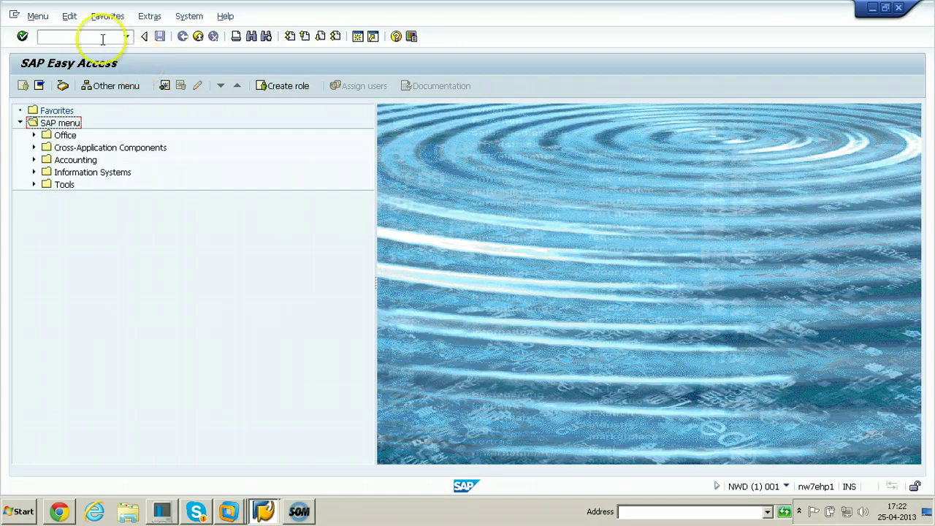
pyautogui.write('pfcg')
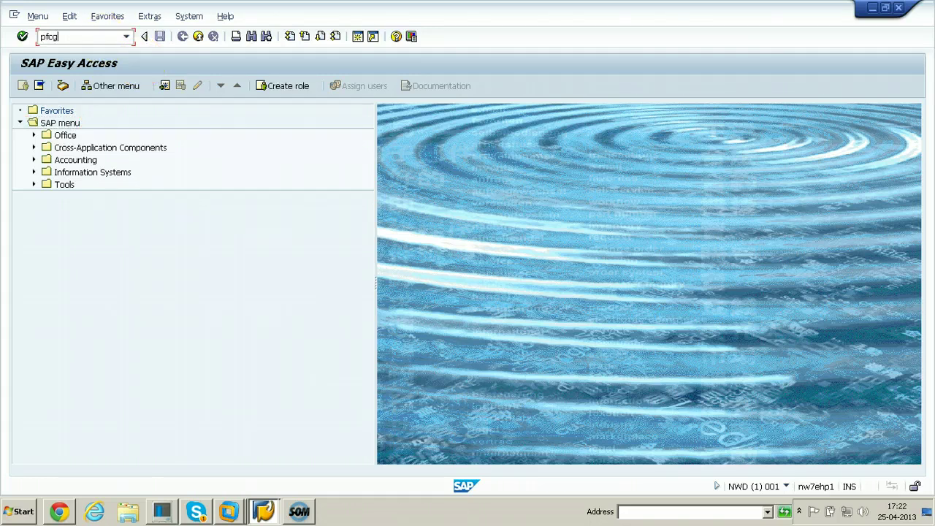
pyautogui.press('Return')
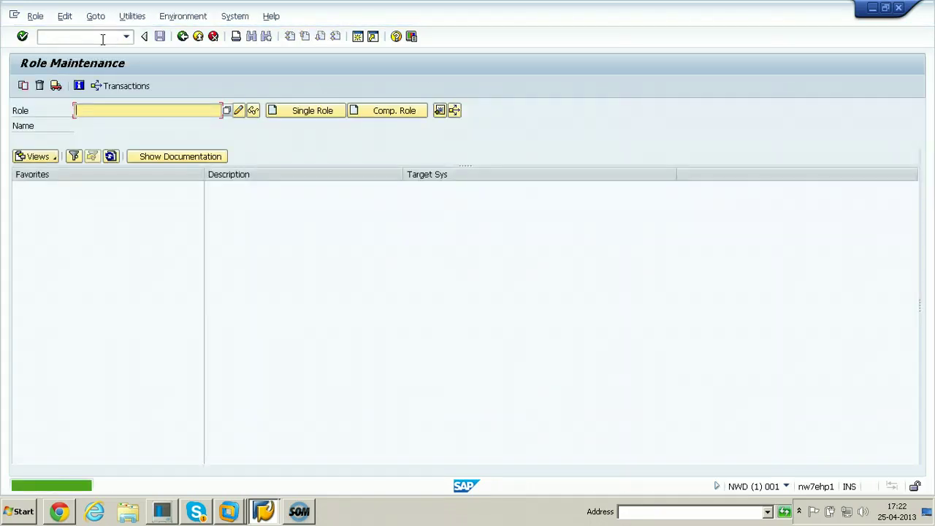
# - Create a single role named Z_RAJ_ROLE_WITH_TCODES and save it
pyautogui.click(107, 110)
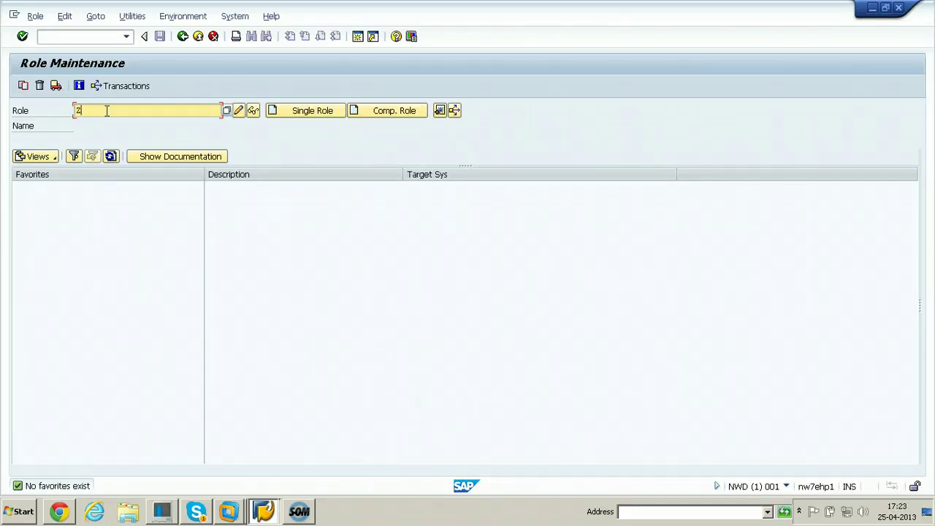
pyautogui.write('RAJ_ROLE_WITH_TCODES')
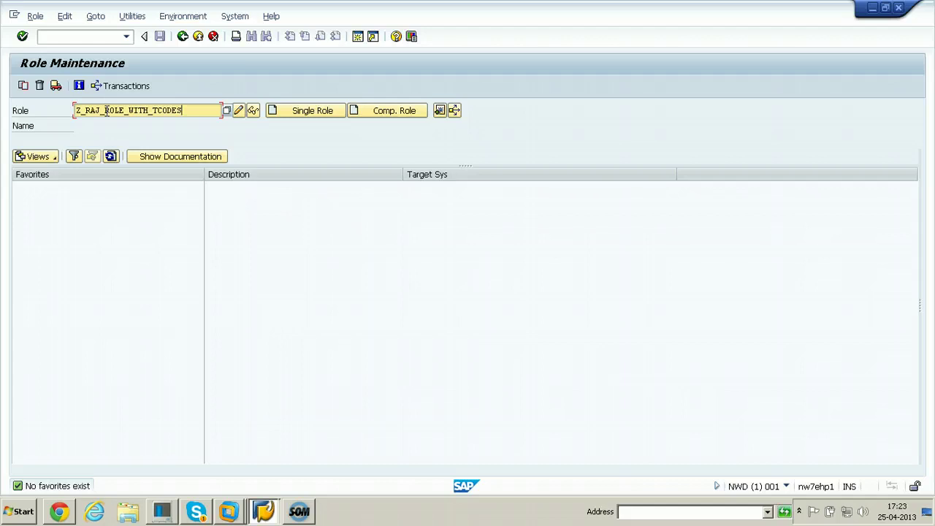
pyautogui.click(303, 119)
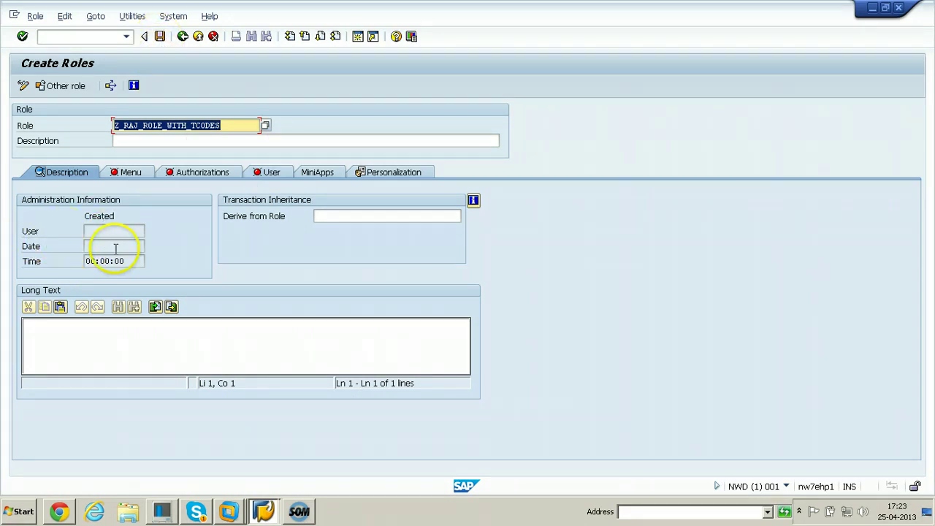
pyautogui.click(160, 36)
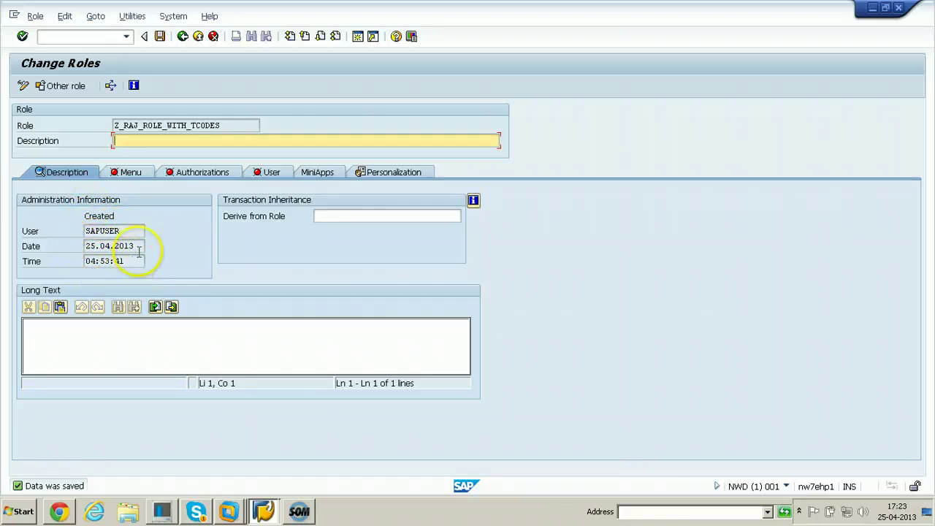
pyautogui.click(160, 36)
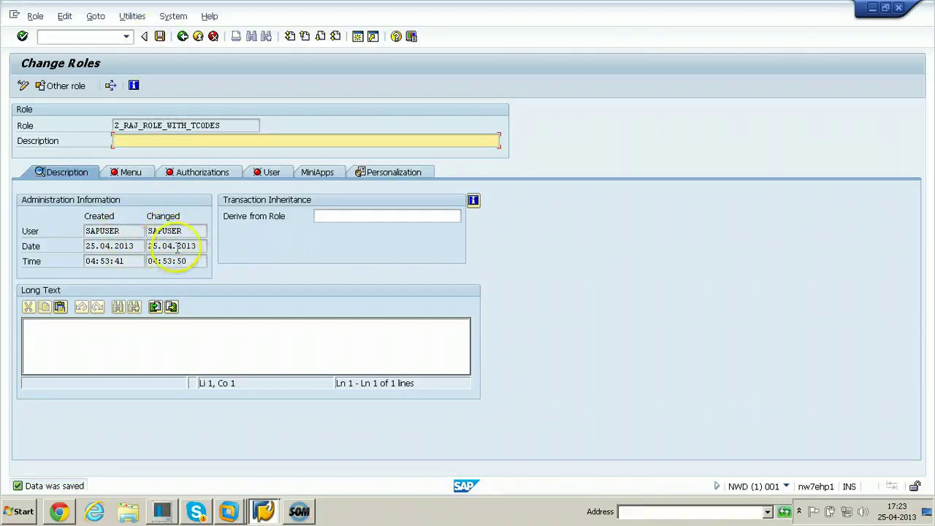
pyautogui.click(136, 338)
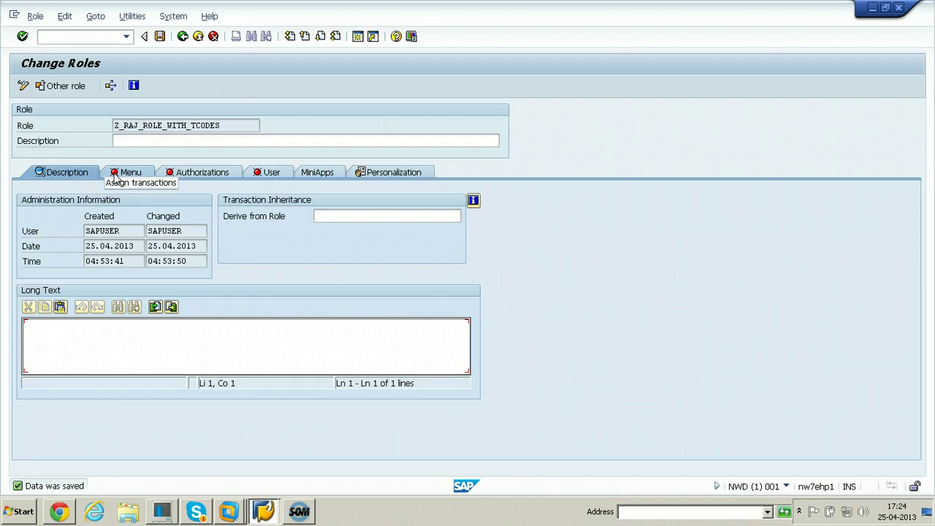
# - Start adding transactions to the role menu and list the transaction codes SU01 and SU53
pyautogui.click(114, 176)
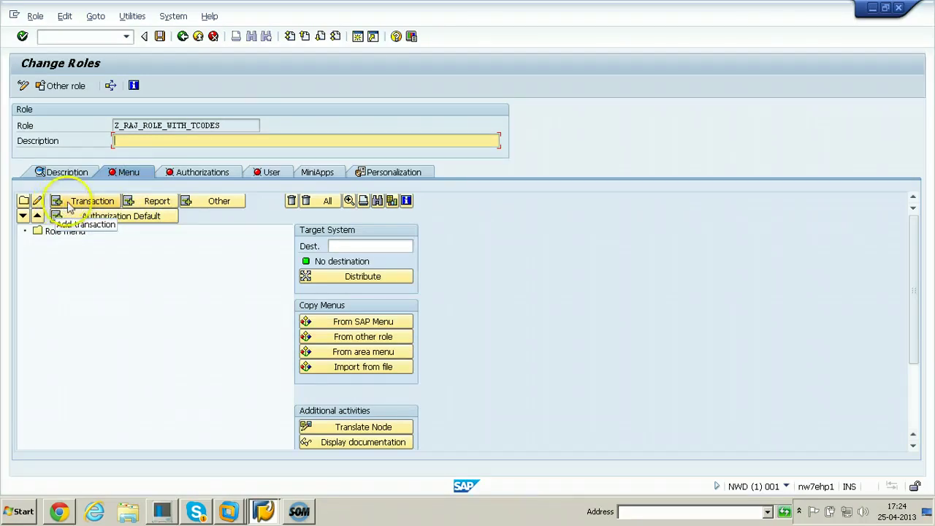
pyautogui.click(77, 204)
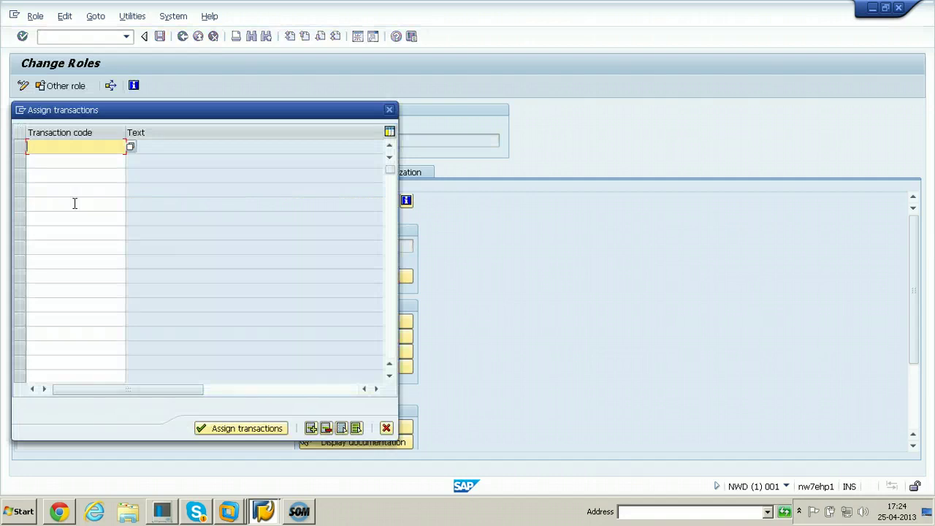
pyautogui.write('SU01')
pyautogui.press('Down')
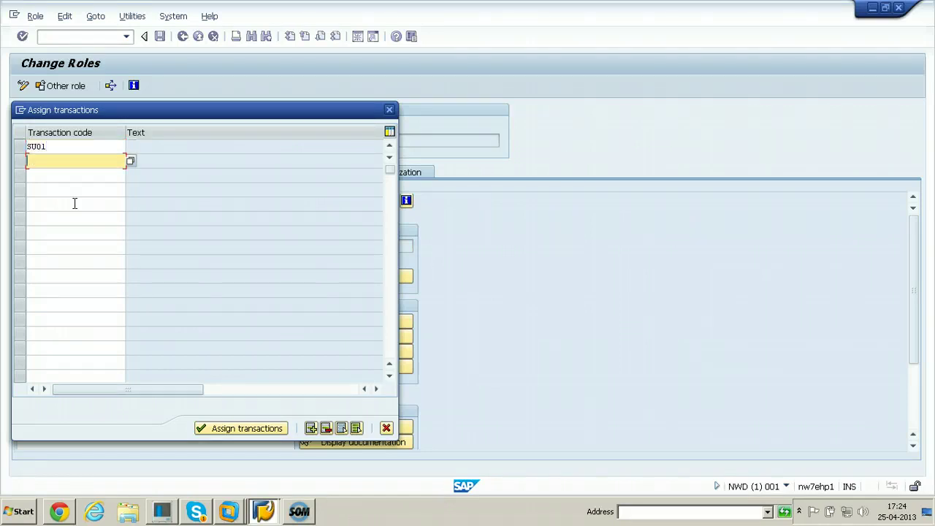
pyautogui.write('SU53')
pyautogui.press('Down')
pyautogui.write('S')
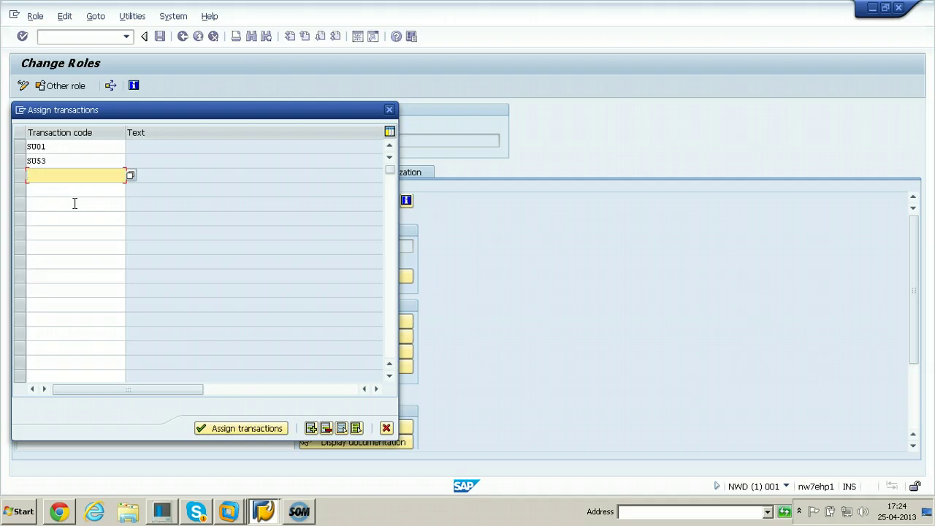
pyautogui.write('FCG')
pyautogui.press('BackSpace')
pyautogui.press('BackSpace')
pyautogui.press('BackSpace')
pyautogui.press('BackSpace')
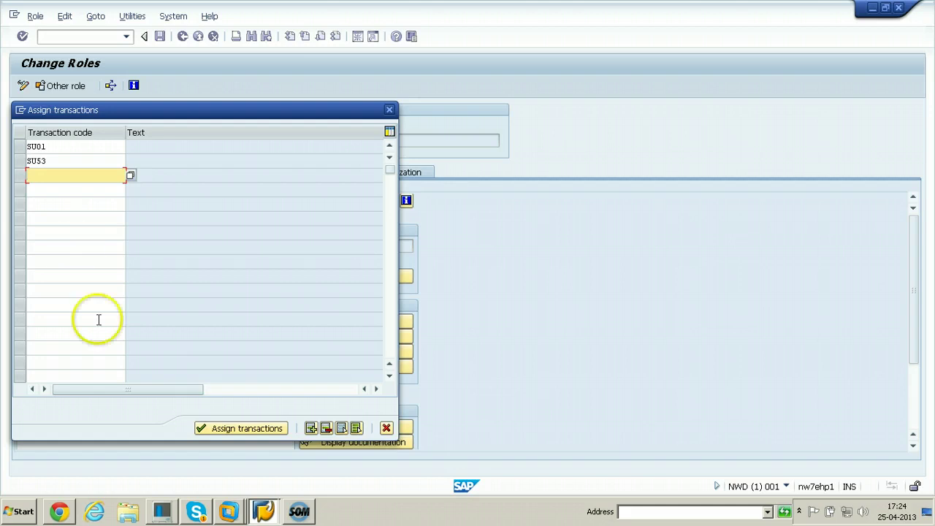
# - Assign the listed transactions to the role and show technical names in the role menu
pyautogui.click(224, 431)
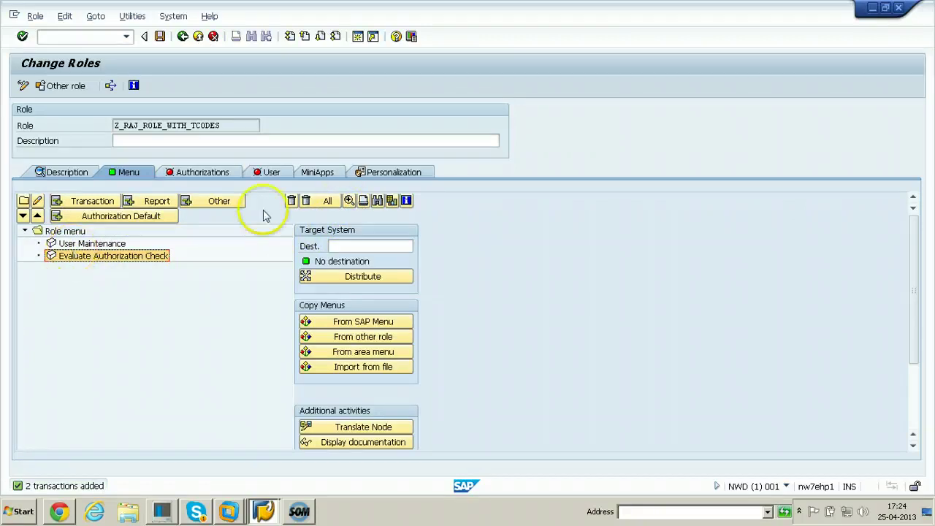
pyautogui.click(350, 201)
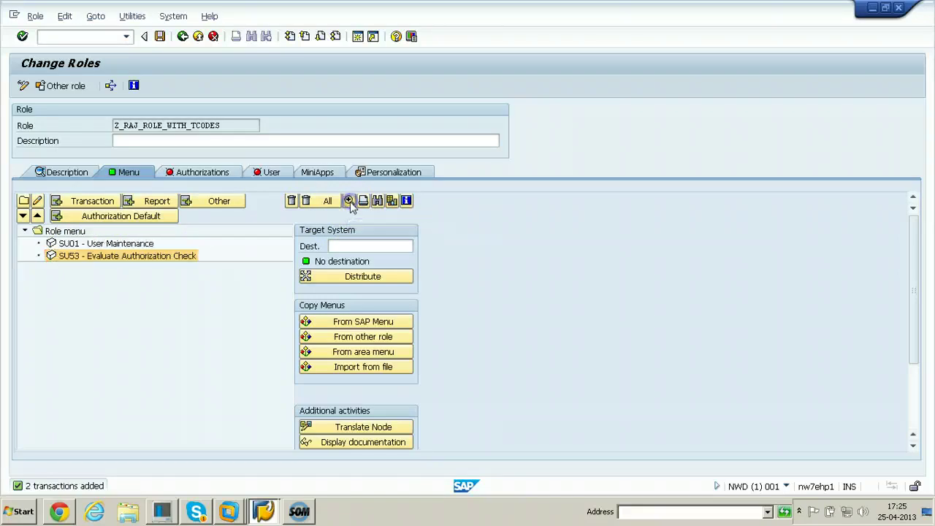
pyautogui.click(69, 243)
pyautogui.click(73, 258)
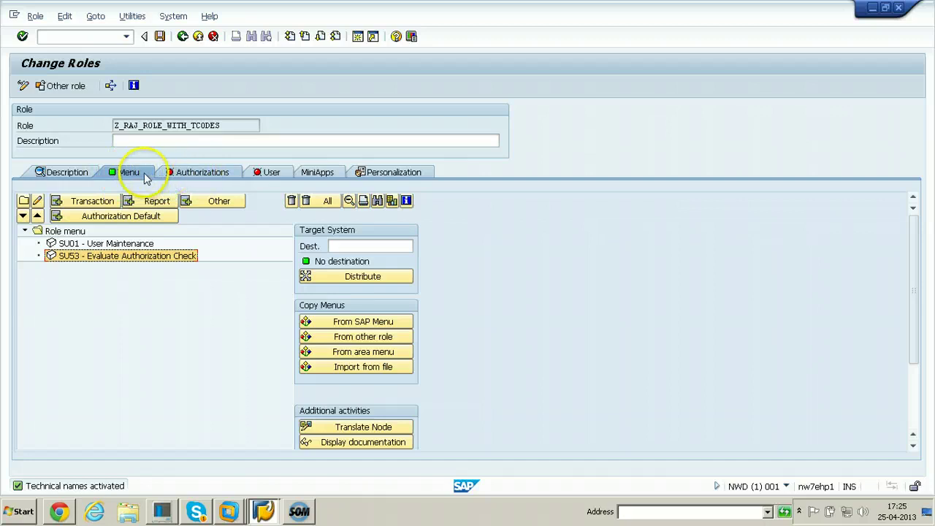
# - Show the role's authorization information, set the role description to "Roles with t-codes SU01 and PFCG" and save the role
pyautogui.click(200, 174)
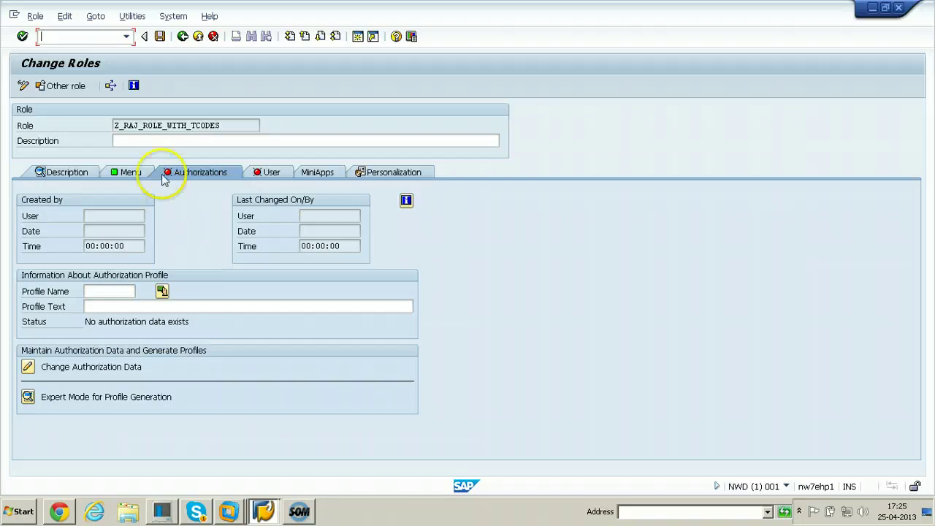
pyautogui.click(162, 141)
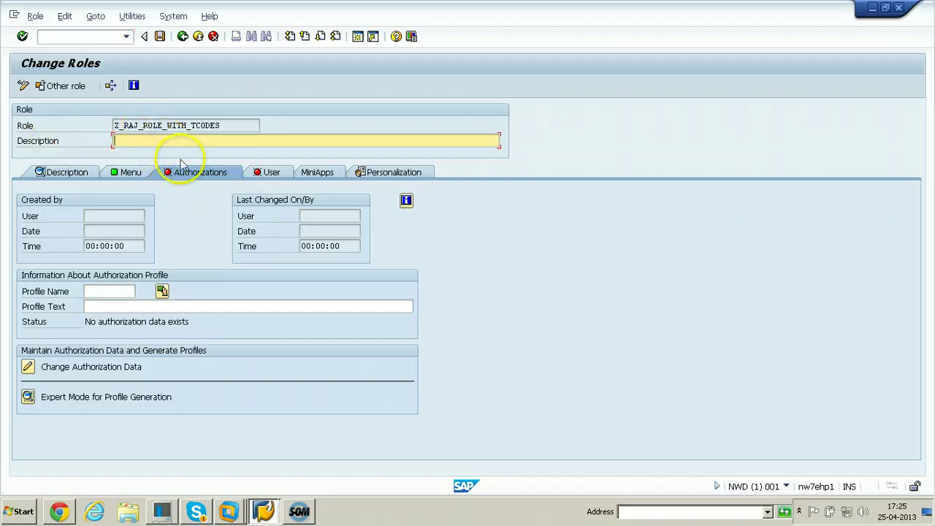
pyautogui.write('Roles')
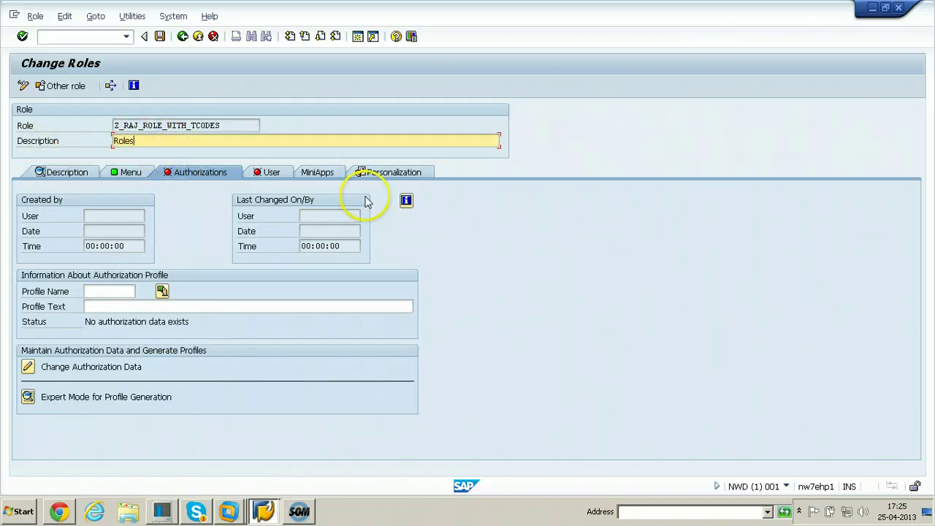
pyautogui.write(' with t-codes SU01 and PFCG')
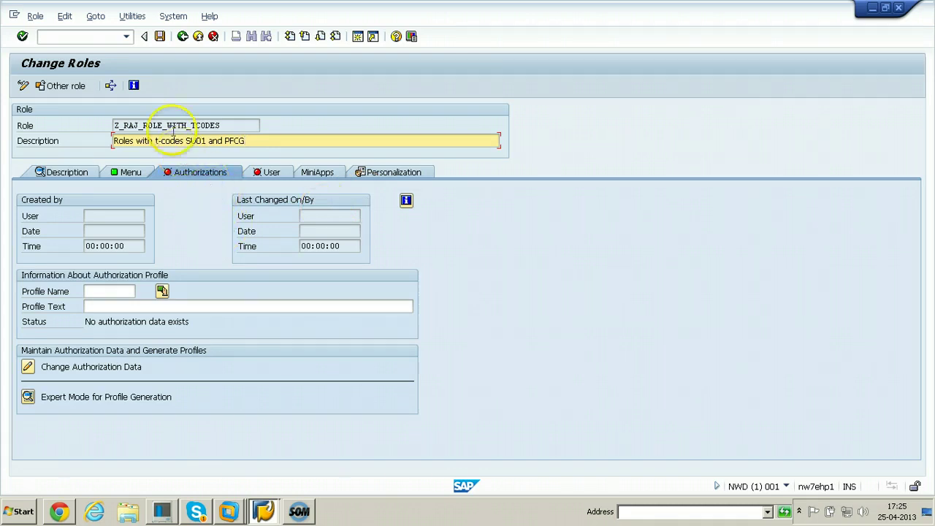
pyautogui.click(159, 36)
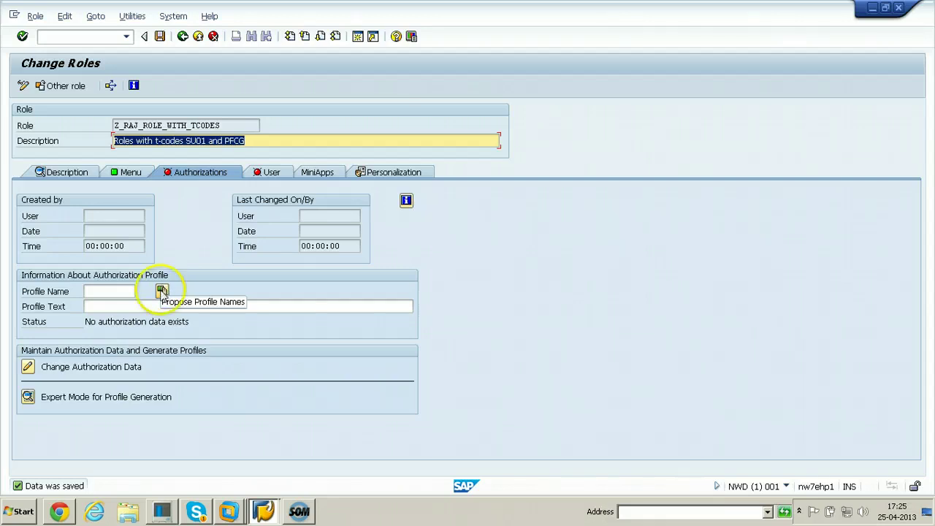
# - Generate a proposed authorization profile name and text for the role, and save the role
pyautogui.click(162, 292)
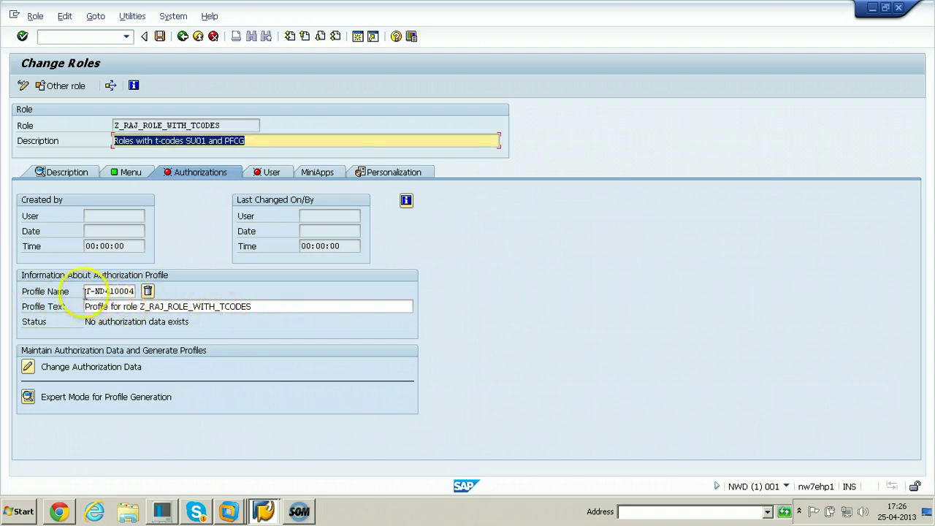
pyautogui.moveTo(84, 293); pyautogui.dragTo(103, 292)
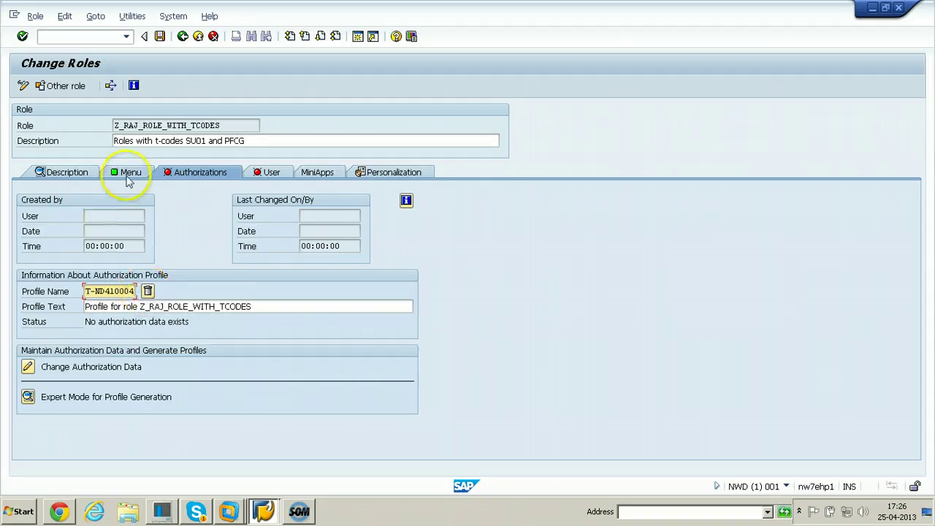
pyautogui.click(159, 38)
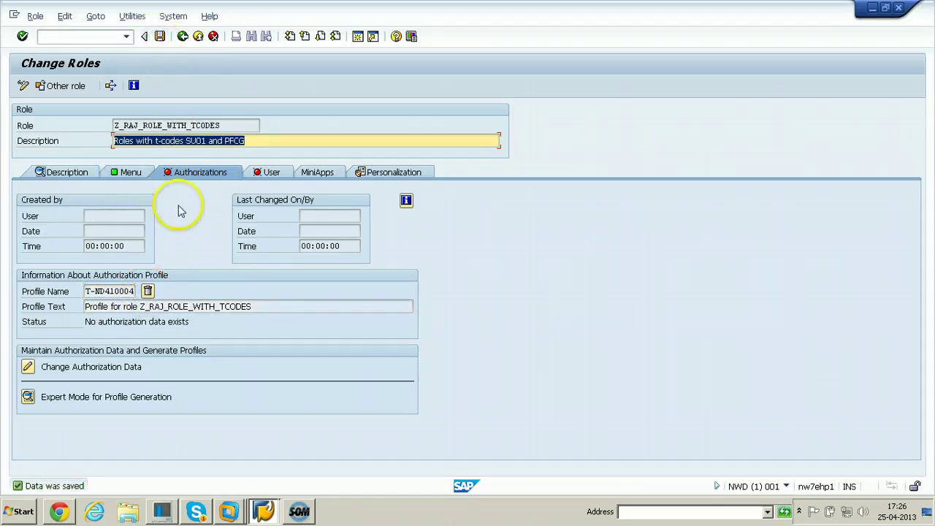
# - Open the role's authorization data for changing and turn on technical names in the authorization tree
pyautogui.click(28, 371)
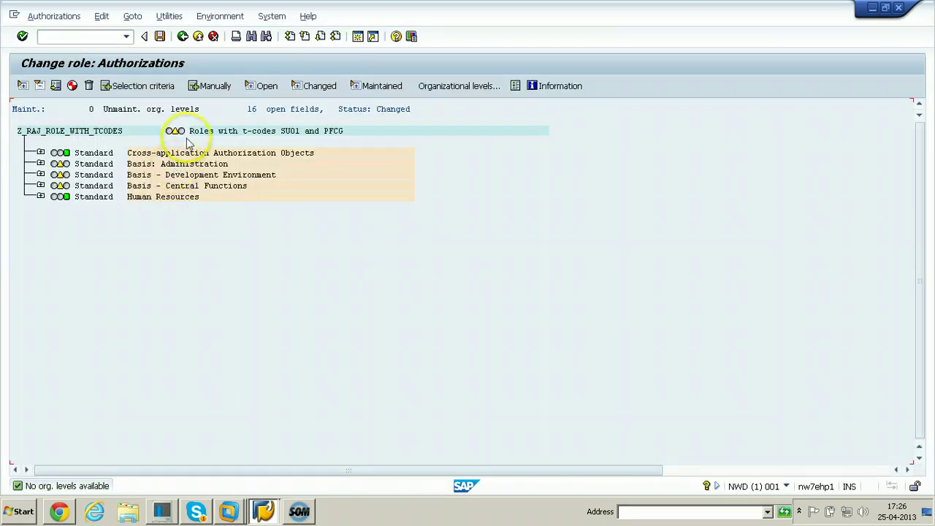
pyautogui.click(171, 17)
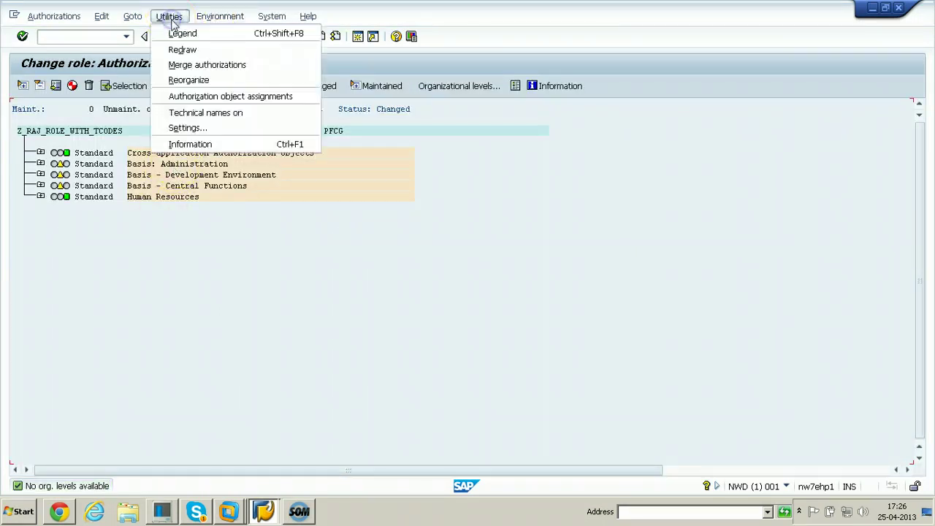
pyautogui.click(185, 117)
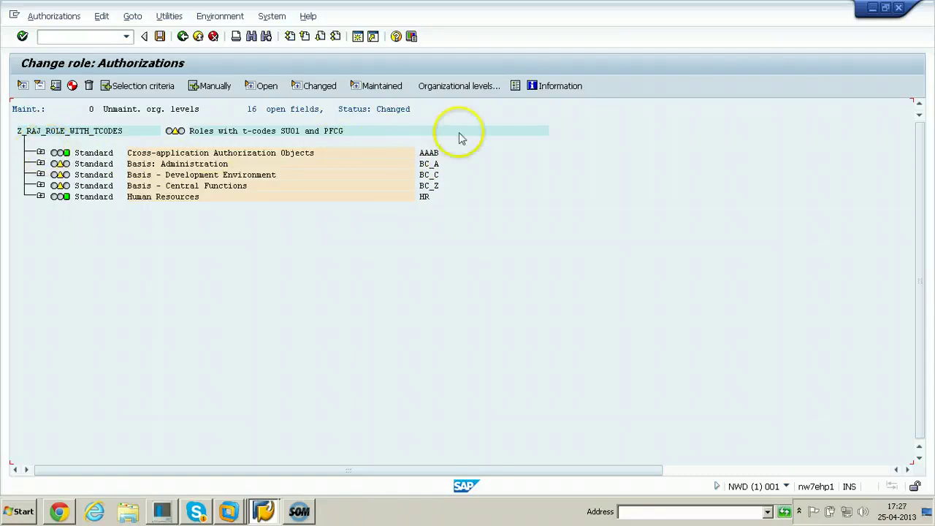
# - Review the legend of authorization colours and icons beside the tree, and close it
pyautogui.click(517, 86)
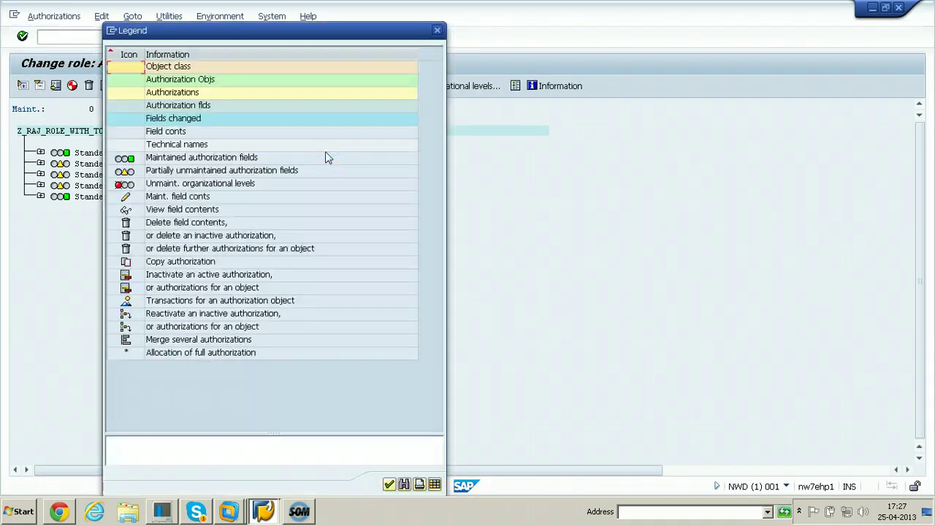
pyautogui.moveTo(255, 33); pyautogui.dragTo(655, 41)
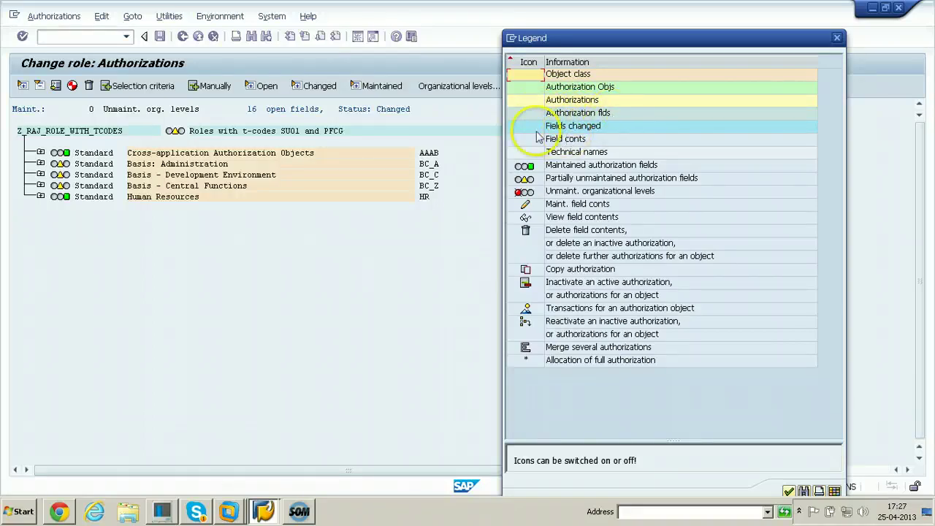
pyautogui.click(838, 39)
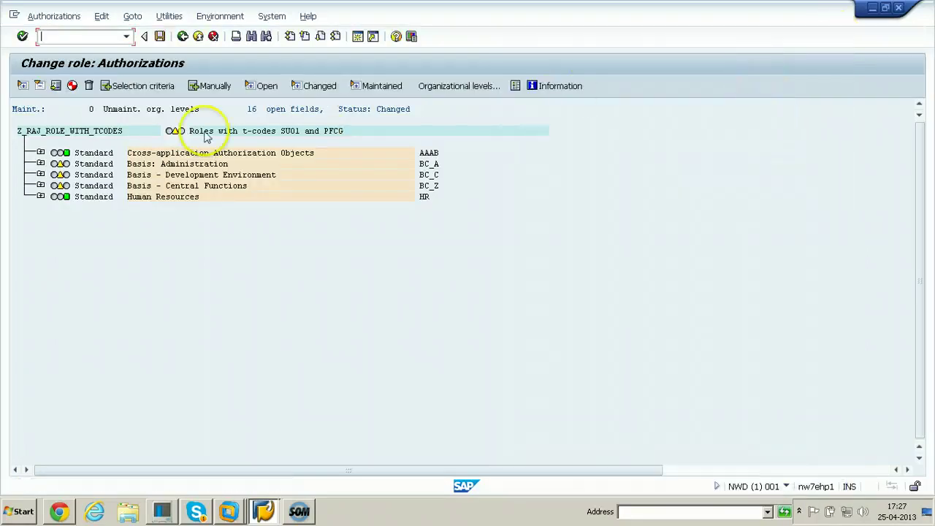
# - Examine the transaction codes under Cross-application Authorization Objects (S_TCODE) and the authorization objects under Basis: Administration
pyautogui.click(41, 152)
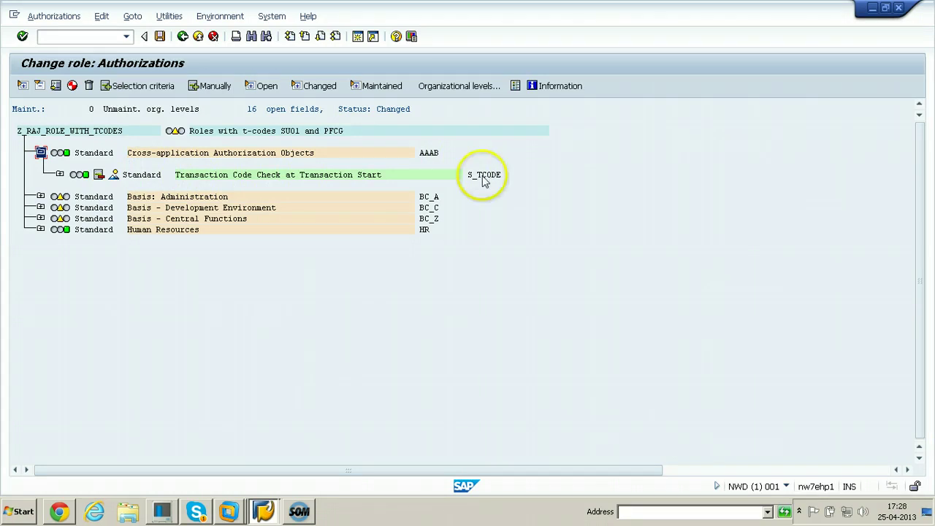
pyautogui.click(60, 175)
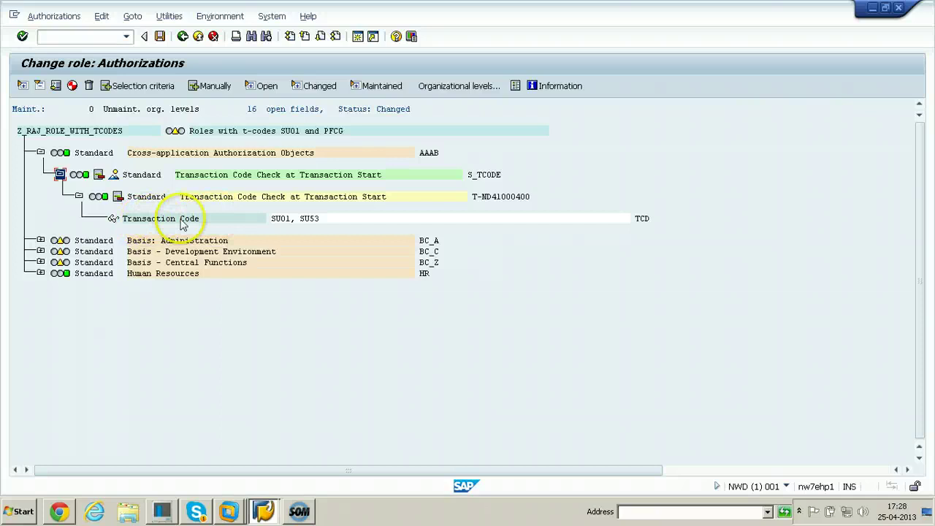
pyautogui.click(312, 219)
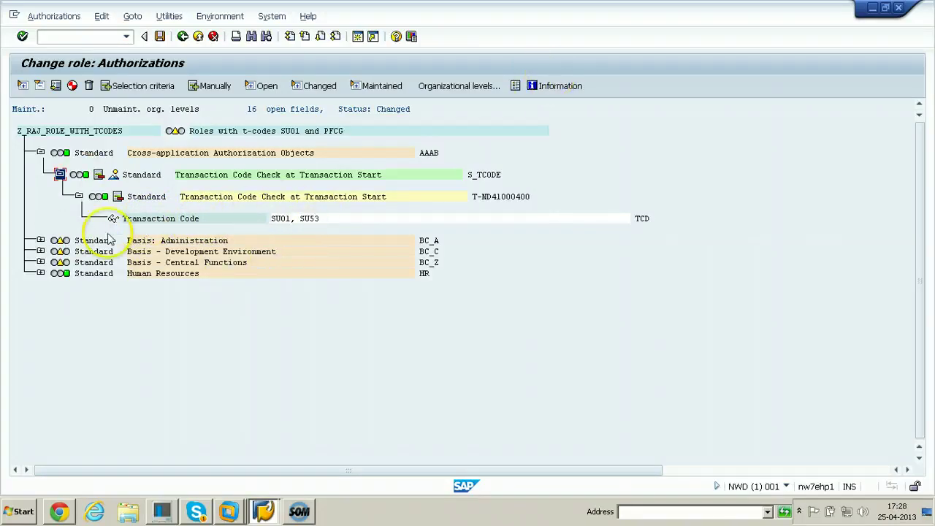
pyautogui.click(40, 242)
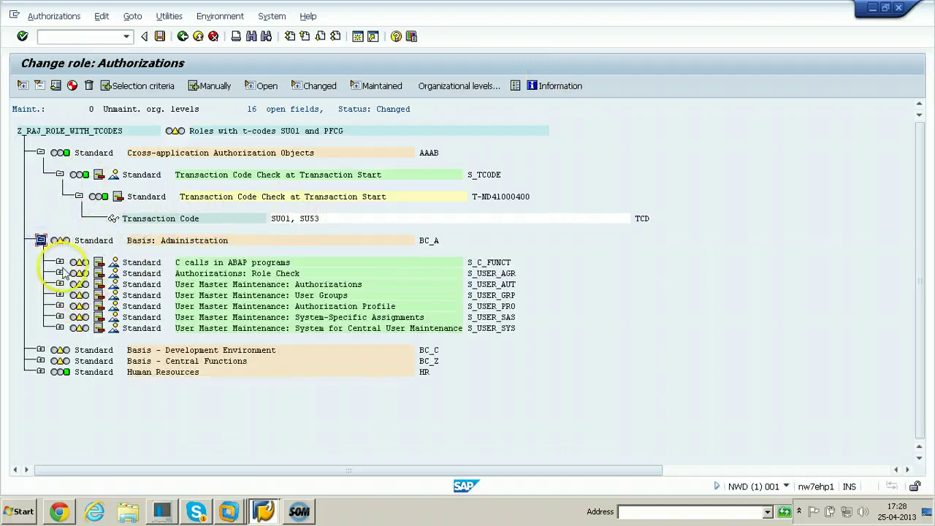
# - Compare the authorization fields of C calls in ABAP programs (S_C_FUNCT) with the legend of colours and icons, and close the legend
pyautogui.click(60, 263)
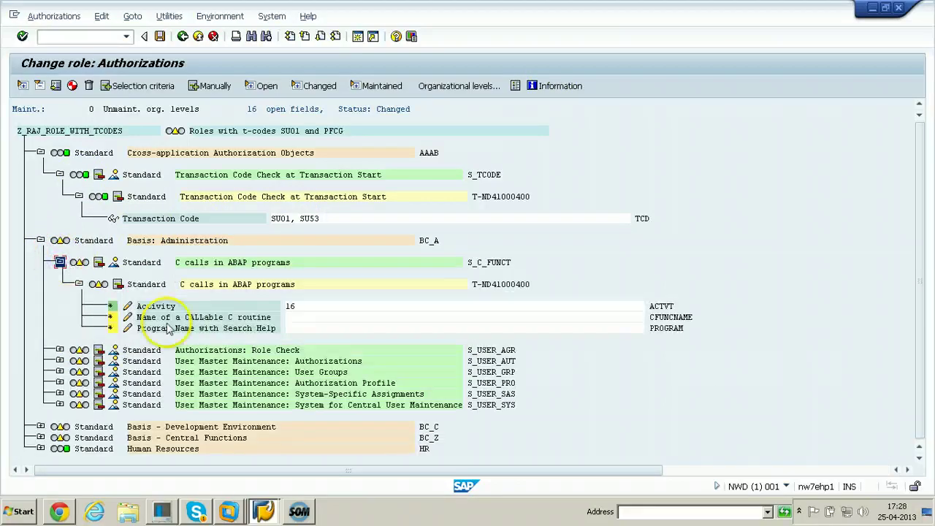
pyautogui.click(532, 86)
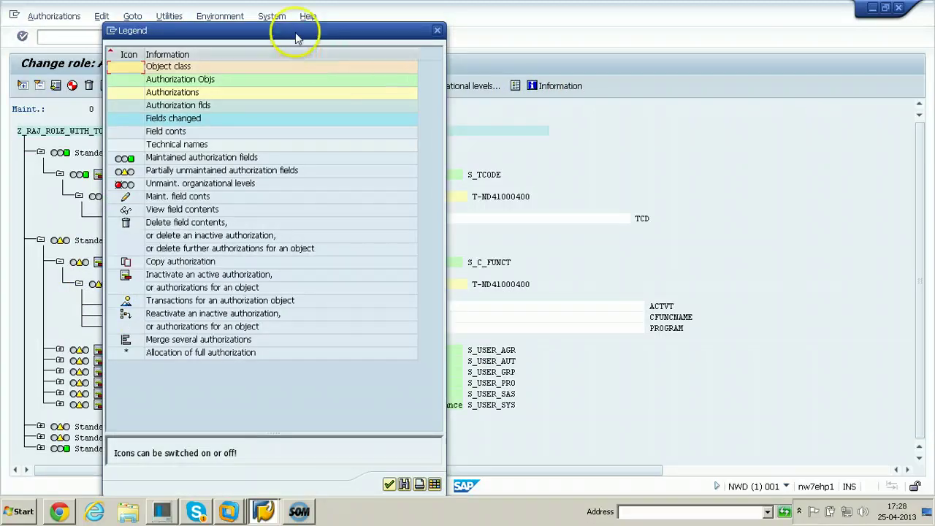
pyautogui.moveTo(296, 38); pyautogui.dragTo(760, 53)
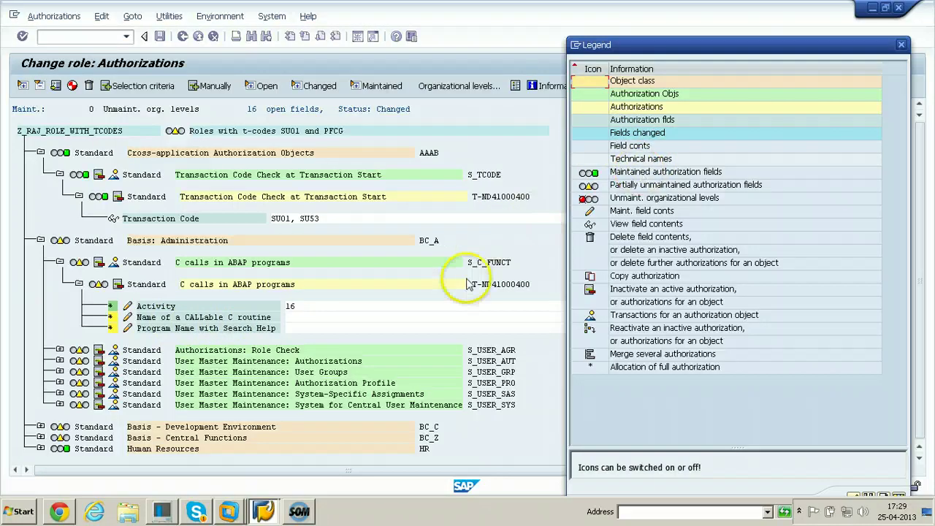
pyautogui.moveTo(664, 47); pyautogui.dragTo(860, 49)
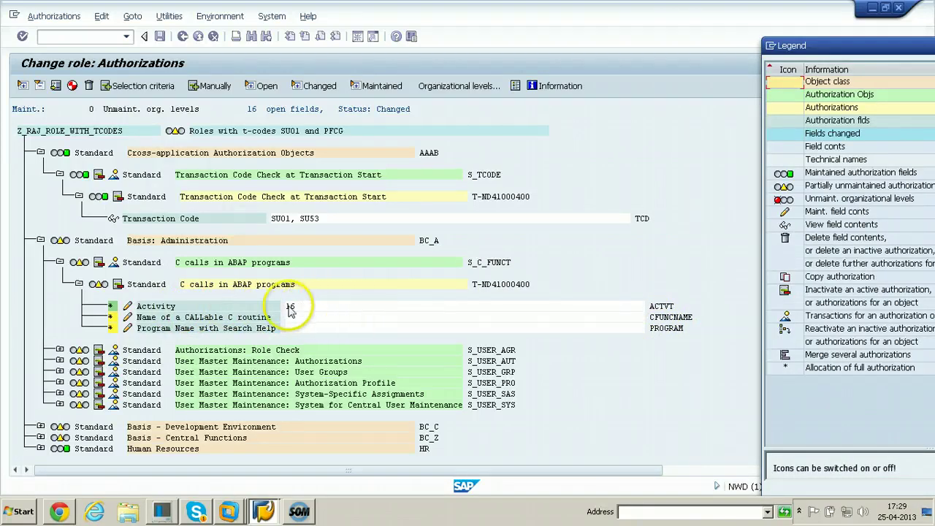
pyautogui.moveTo(856, 50); pyautogui.dragTo(408, 19)
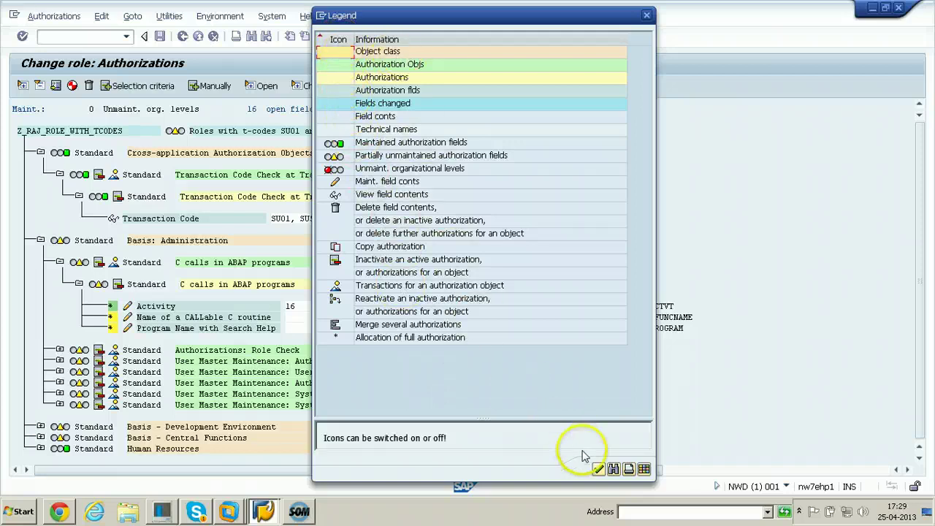
pyautogui.click(598, 468)
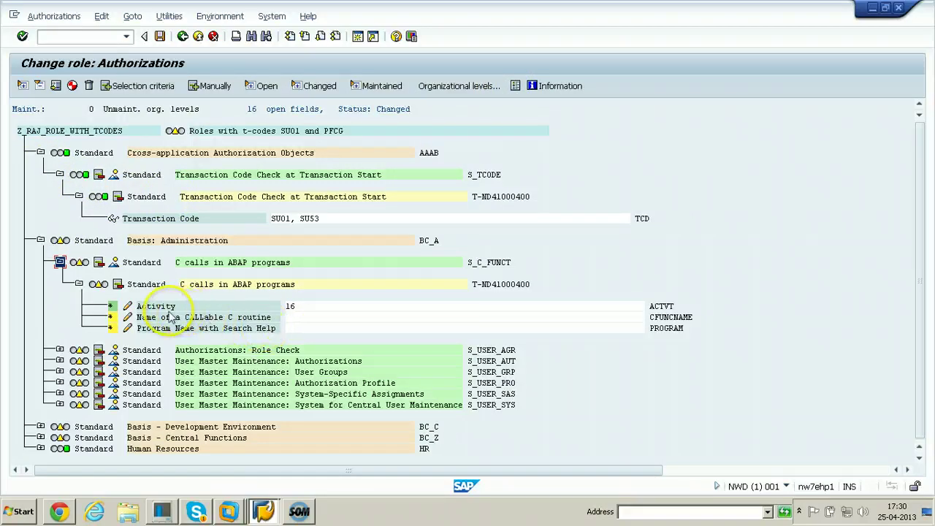
# - Assign full authorization (*) to the C routine and program name fields of S_C_FUNCT and to all unmaintained fields under Basis: Administration
pyautogui.click(111, 318)
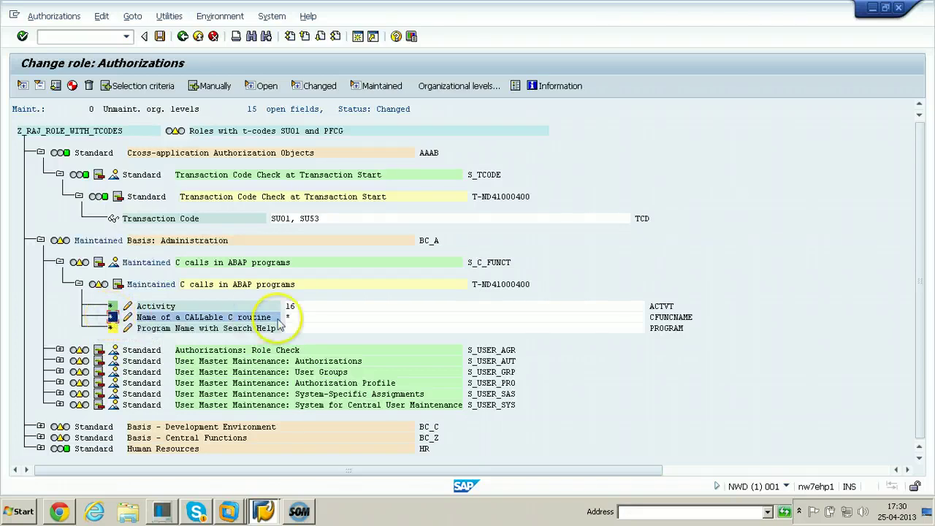
pyautogui.click(111, 329)
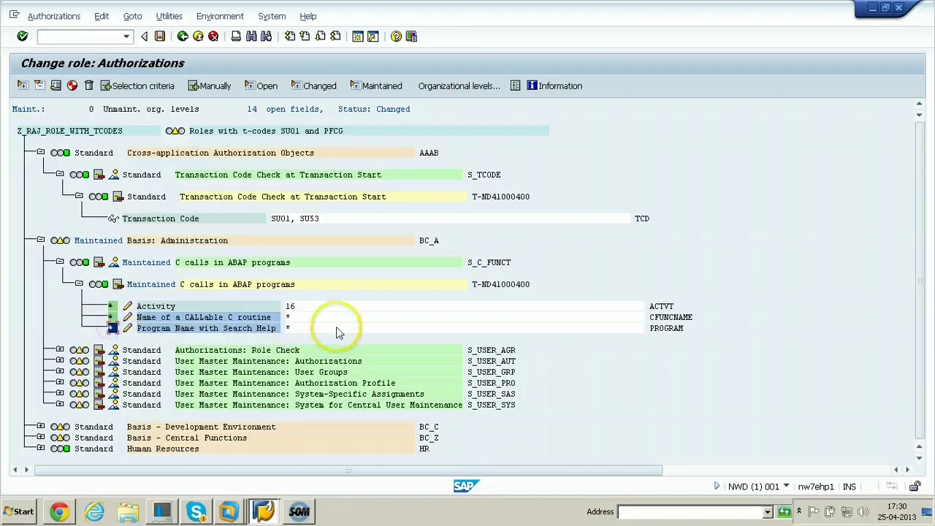
pyautogui.click(62, 243)
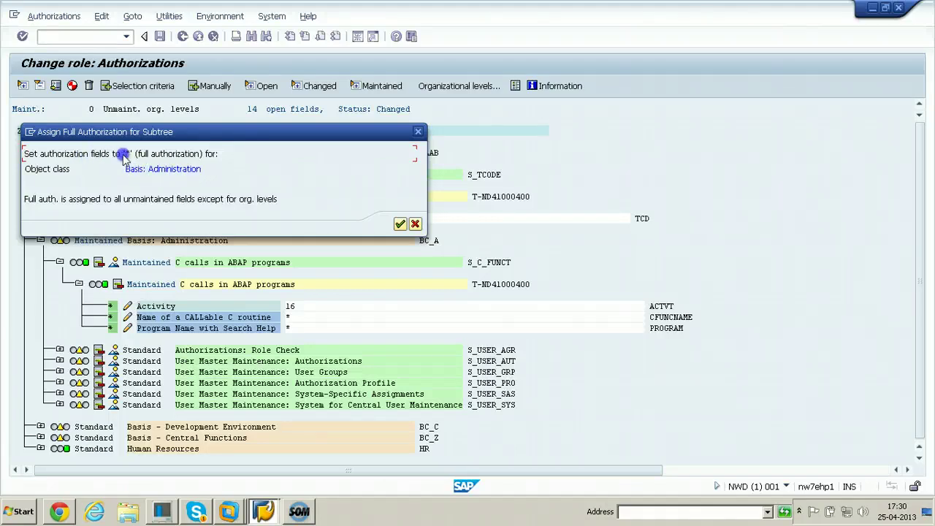
pyautogui.click(399, 224)
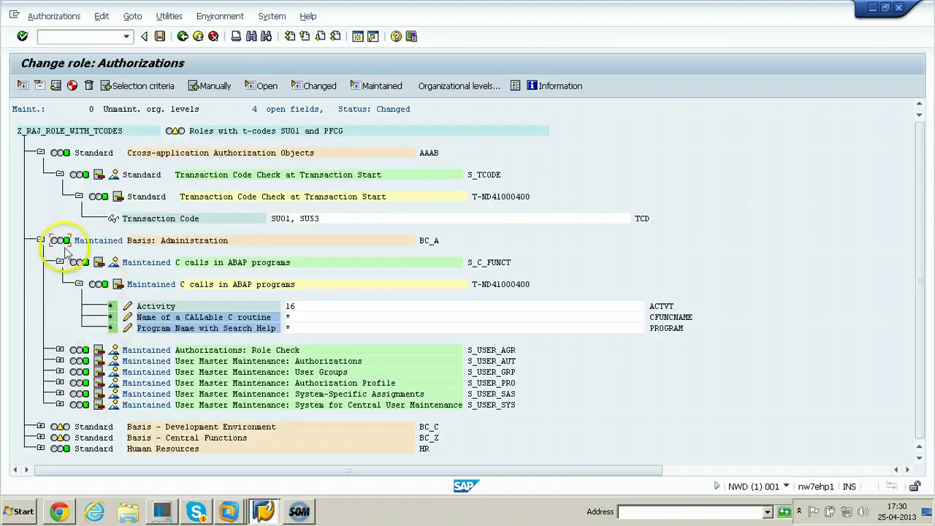
# - Assign full authorization (*) to the unmaintained fields of Basis - Development Environment, and to those still open in the whole role
pyautogui.click(40, 240)
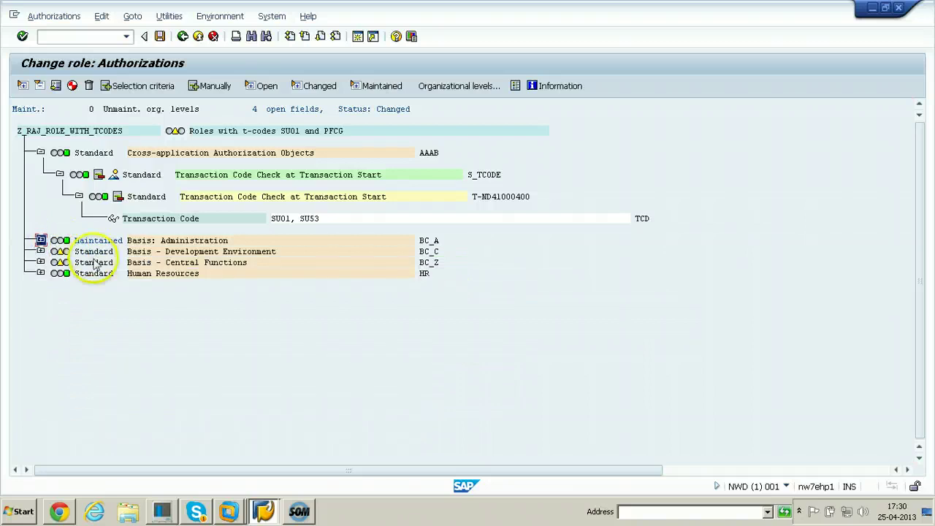
pyautogui.click(40, 251)
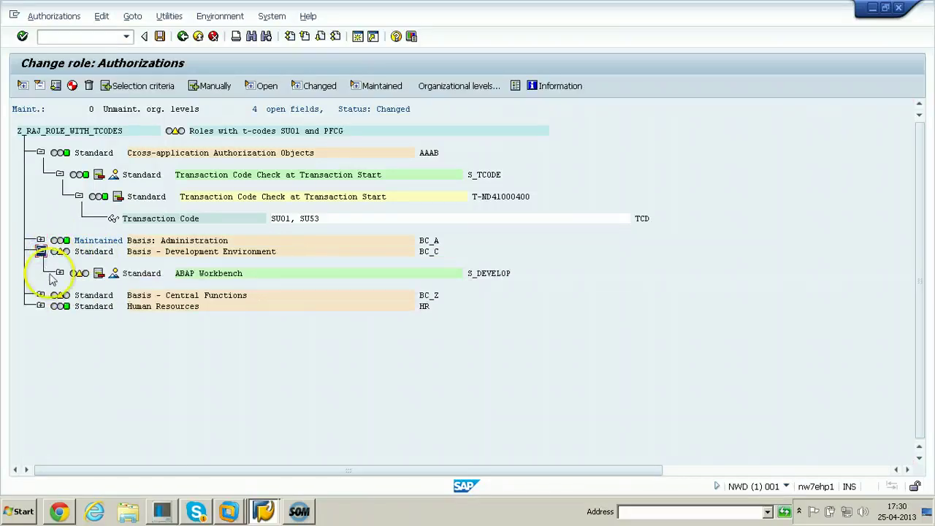
pyautogui.click(58, 275)
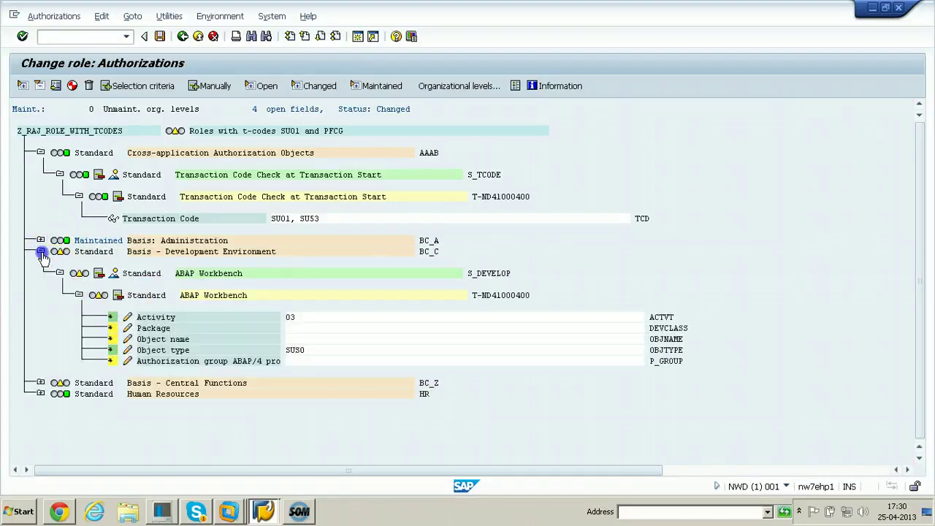
pyautogui.click(41, 252)
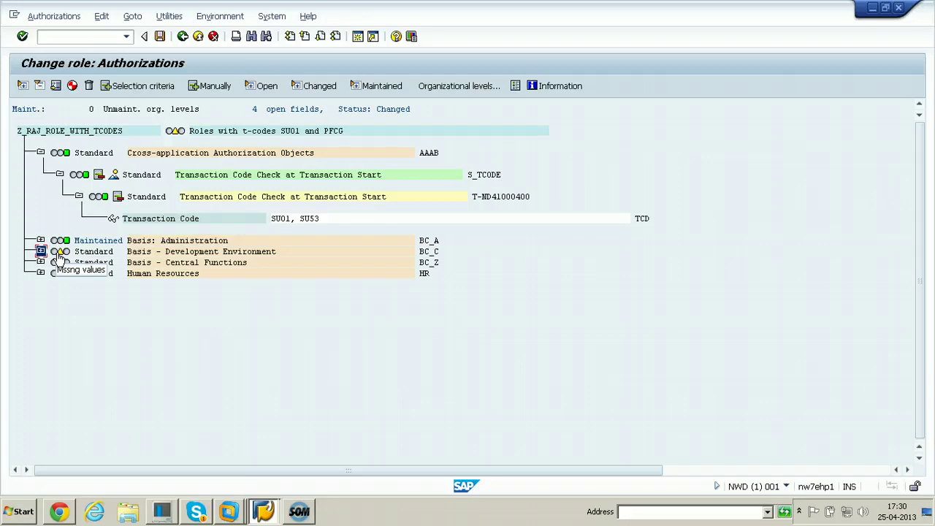
pyautogui.click(60, 252)
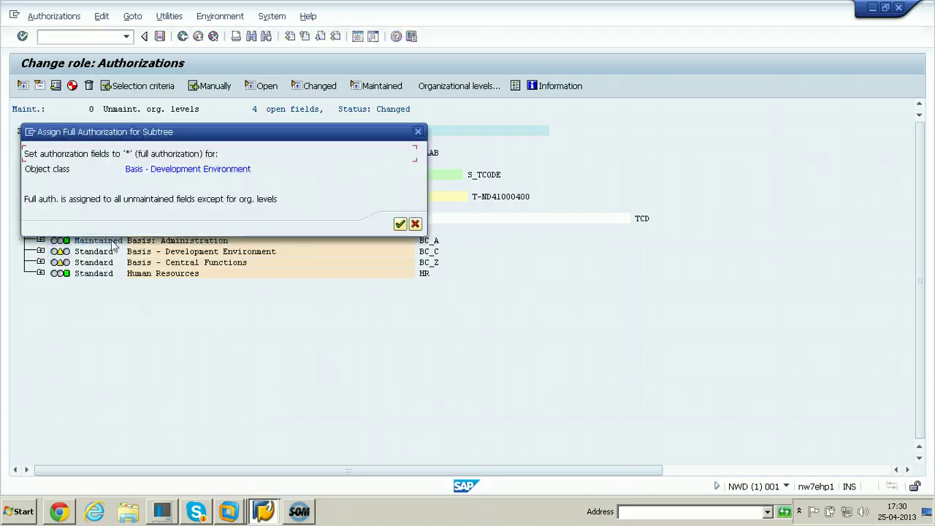
pyautogui.click(400, 224)
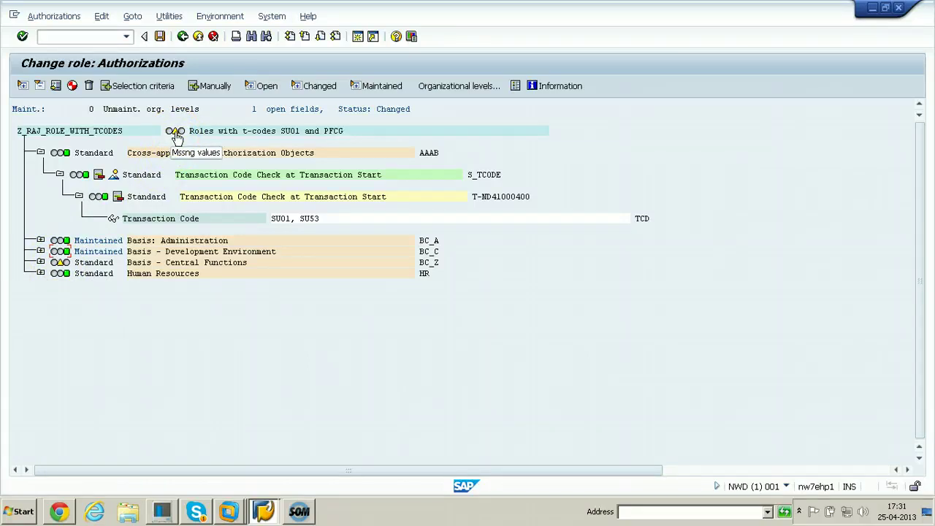
pyautogui.click(176, 137)
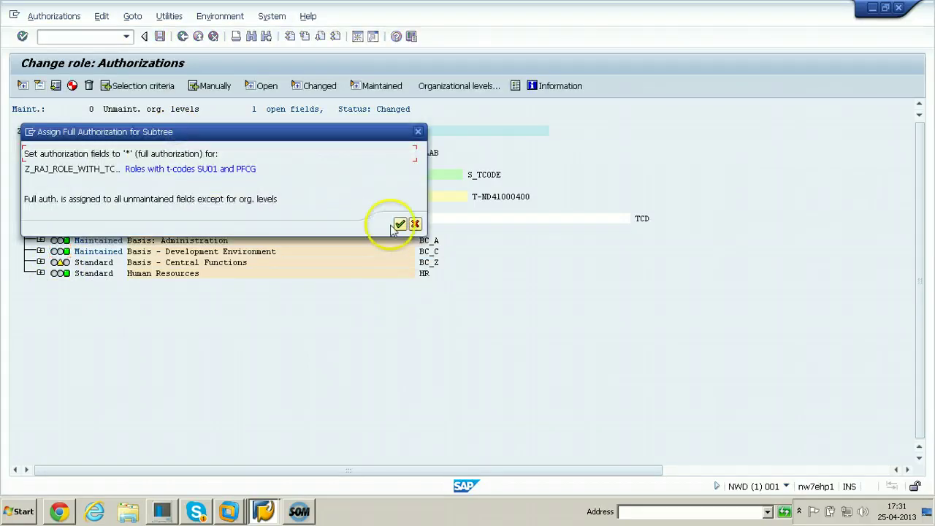
pyautogui.click(400, 225)
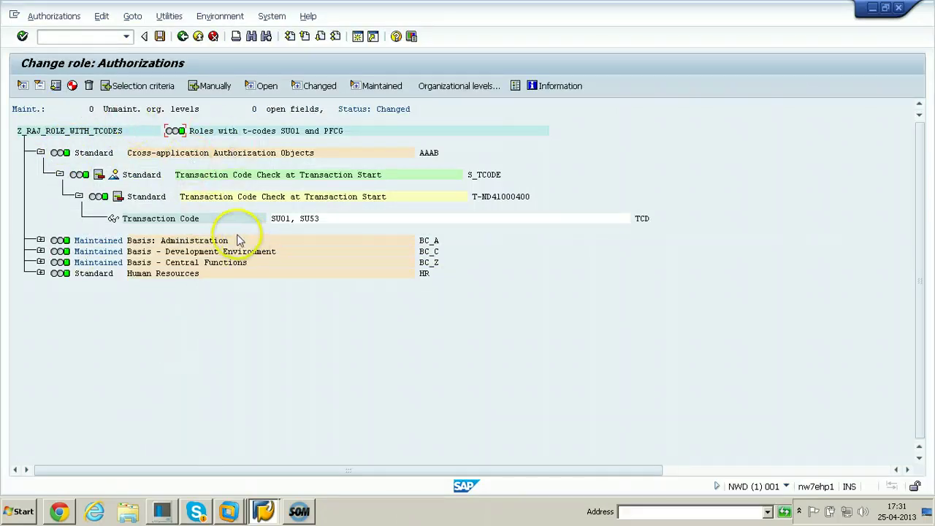
# - Save the authorization data and generate its profile, and return to the role's user assignments
pyautogui.click(160, 38)
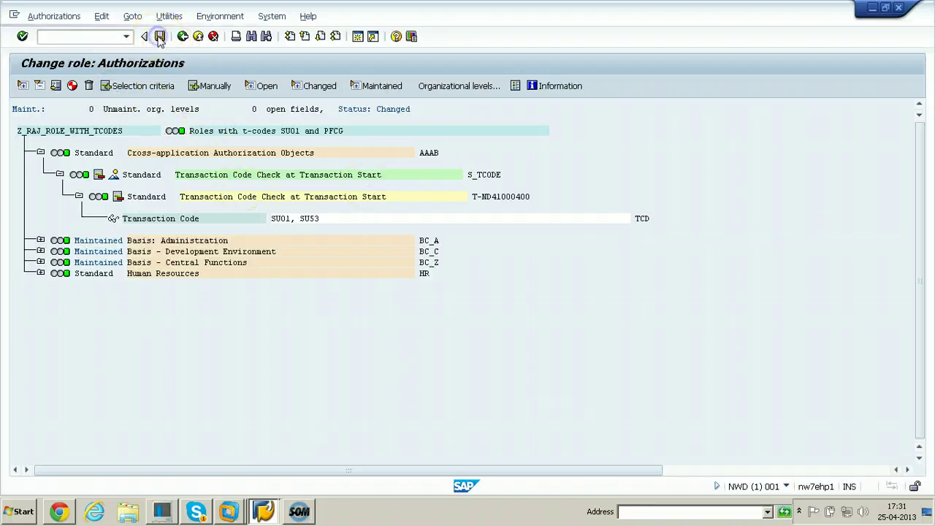
pyautogui.moveTo(344, 116); pyautogui.dragTo(415, 111)
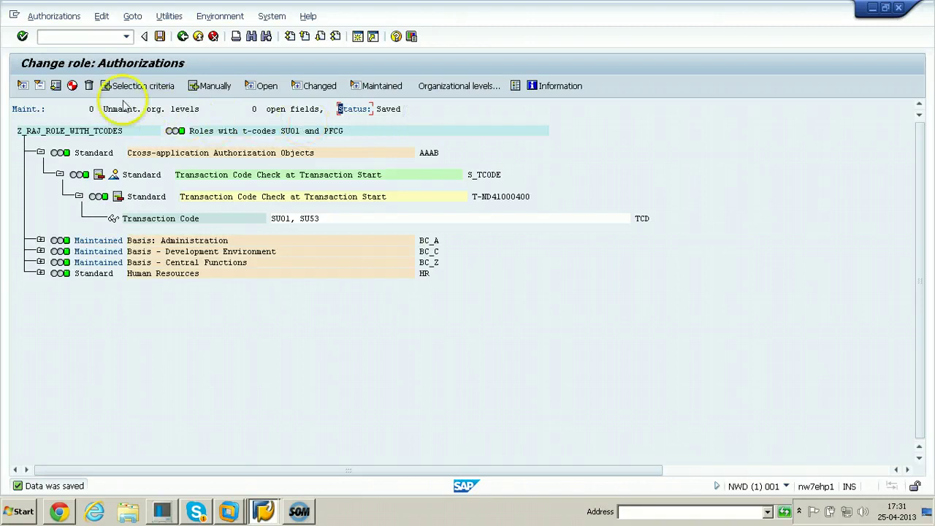
pyautogui.click(72, 86)
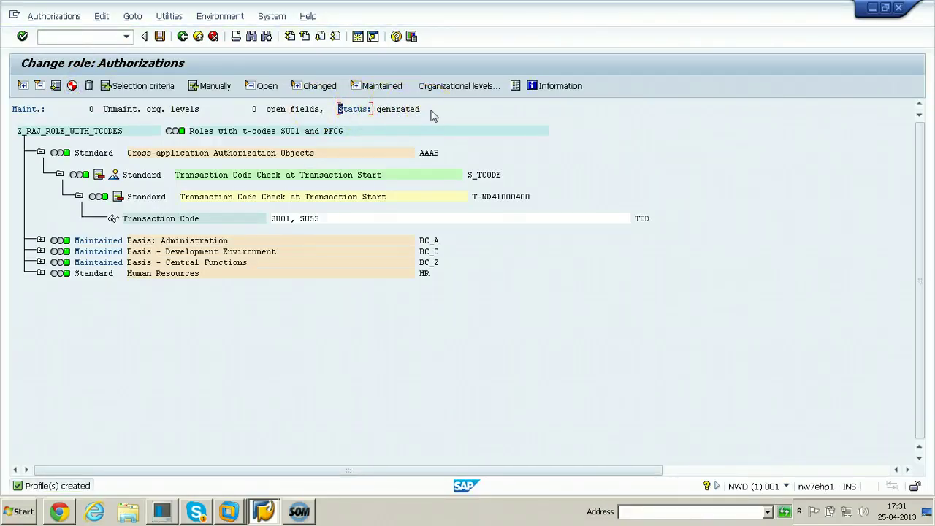
pyautogui.click(182, 35)
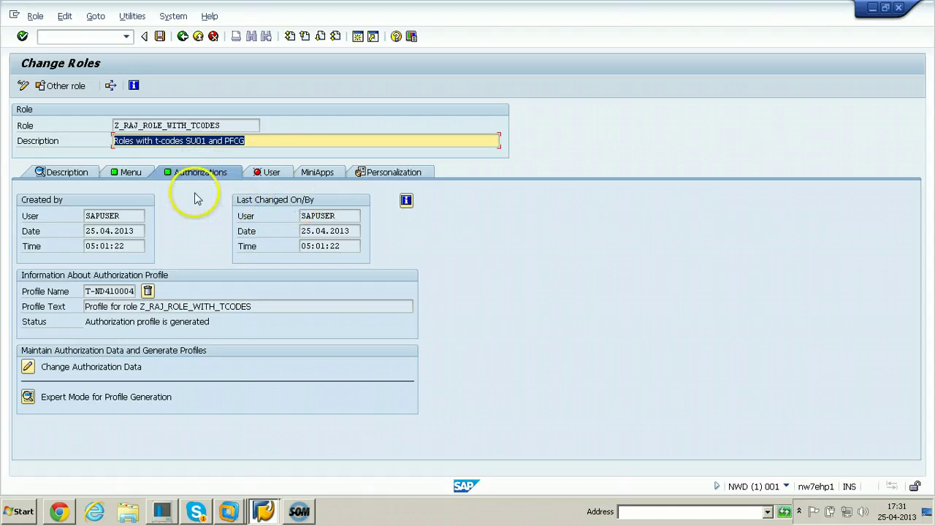
pyautogui.click(267, 173)
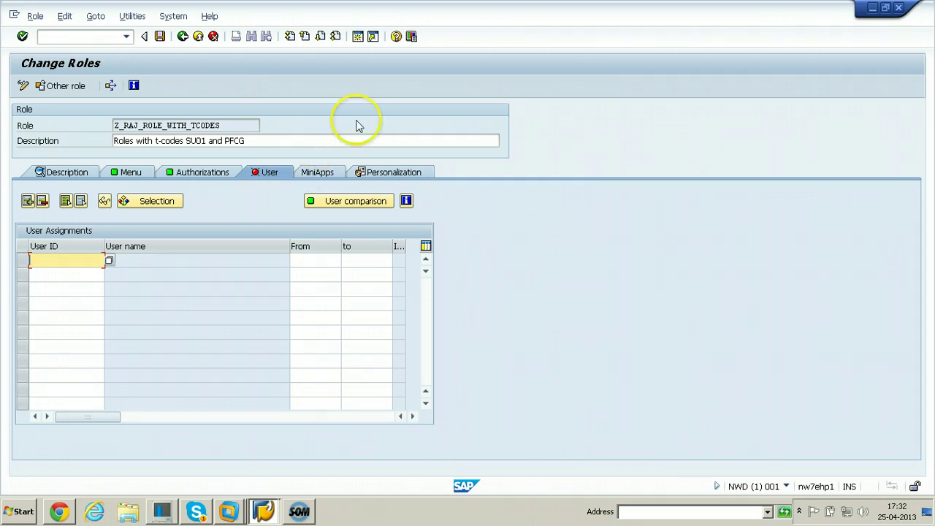
# - Open user maintenance in a new session and look up the existing users matching USER*
pyautogui.click(358, 37)
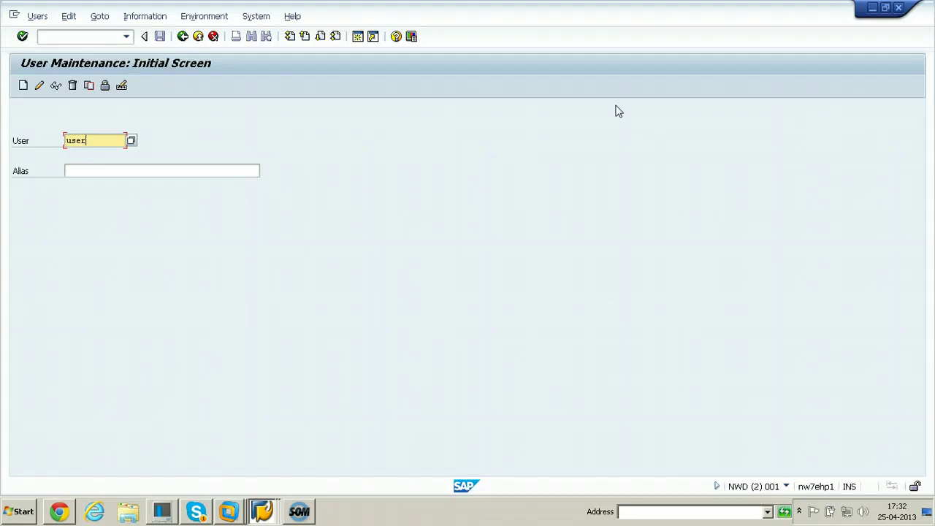
pyautogui.press('F4')
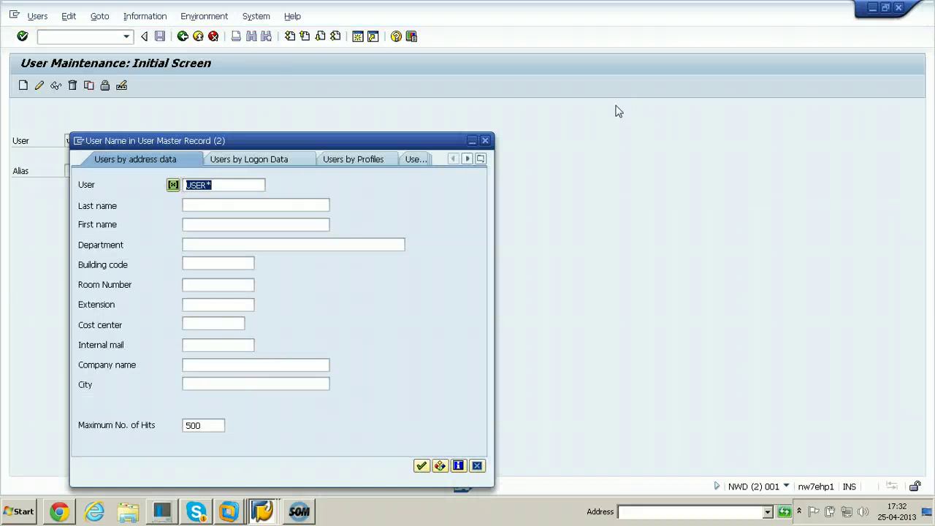
pyautogui.press('Return')
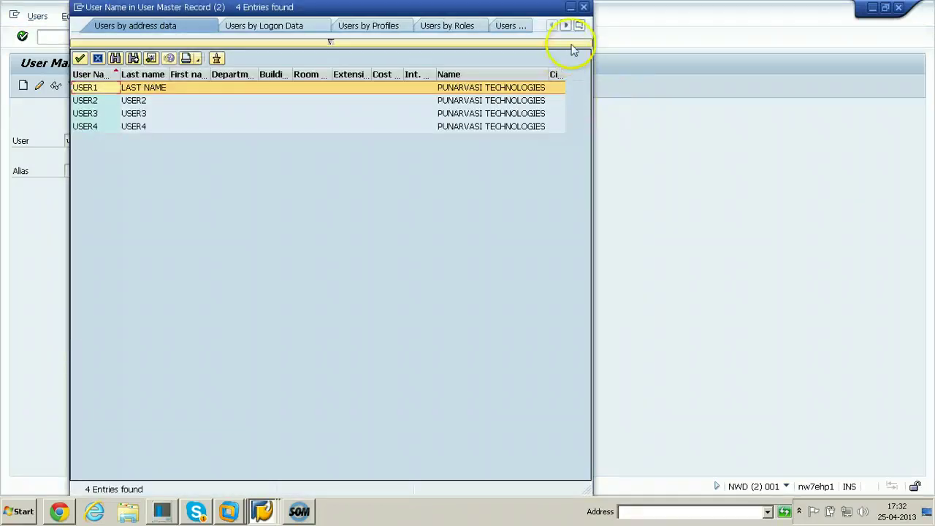
pyautogui.click(583, 7)
# - Start creating the user USER5 and fill in the last name in the address data
pyautogui.write('user')
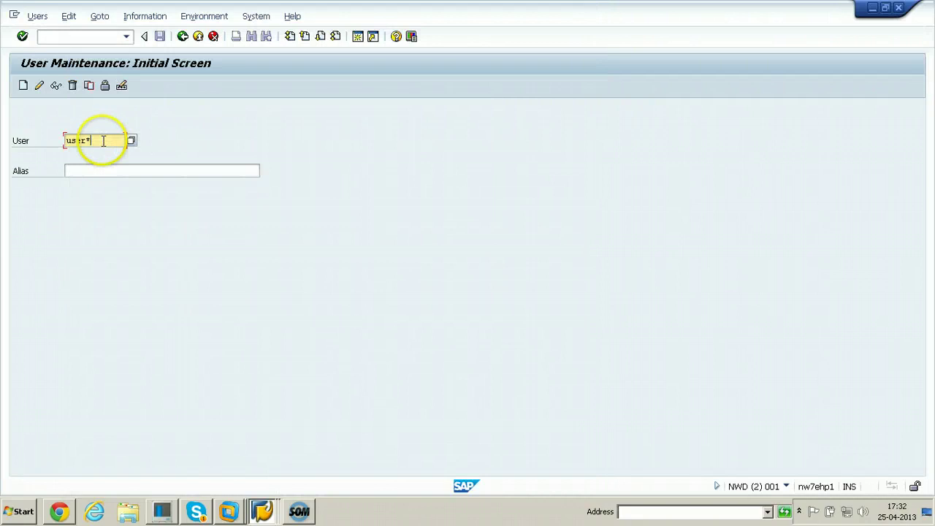
pyautogui.write('5')
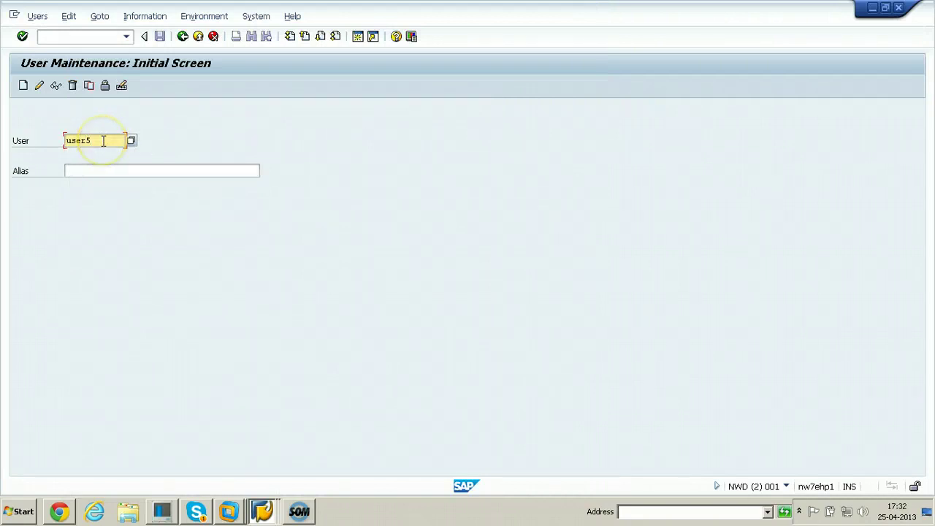
pyautogui.click(22, 85)
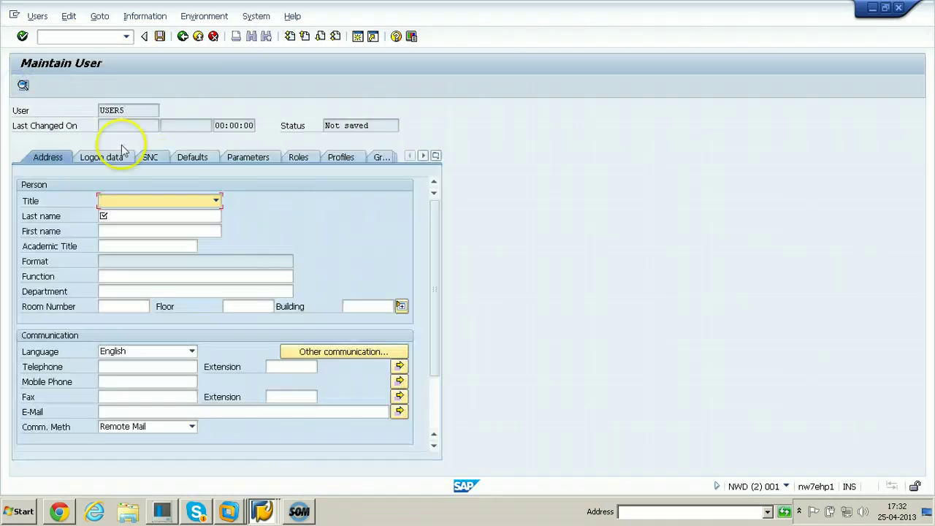
pyautogui.click(127, 213)
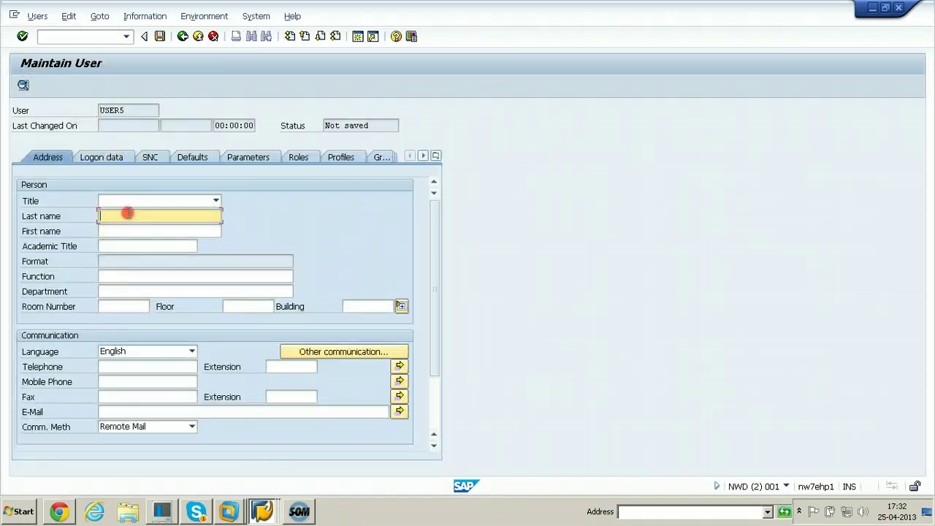
# - Enter and repeat the initial password in USER5's logon data, save the user, and close the user maintenance session
pyautogui.click(111, 160)
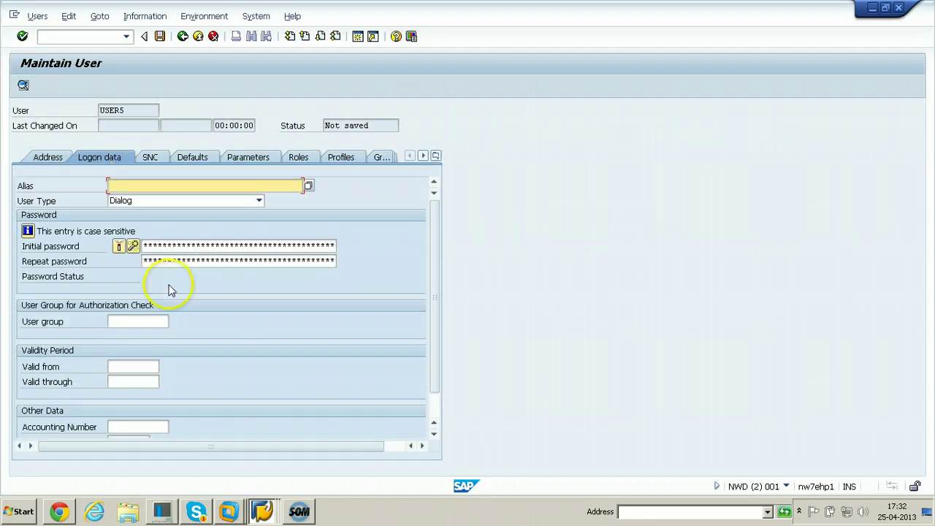
pyautogui.click(133, 246)
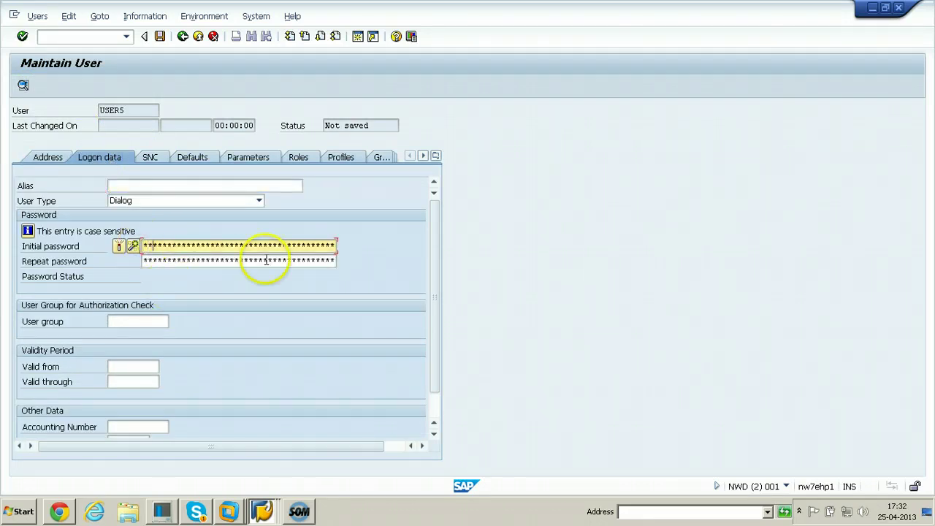
pyautogui.click(267, 260)
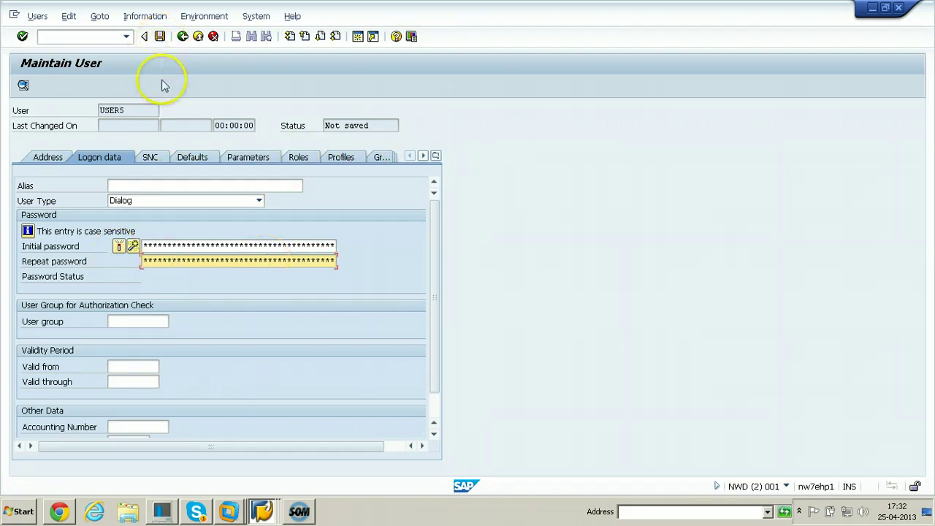
pyautogui.click(160, 36)
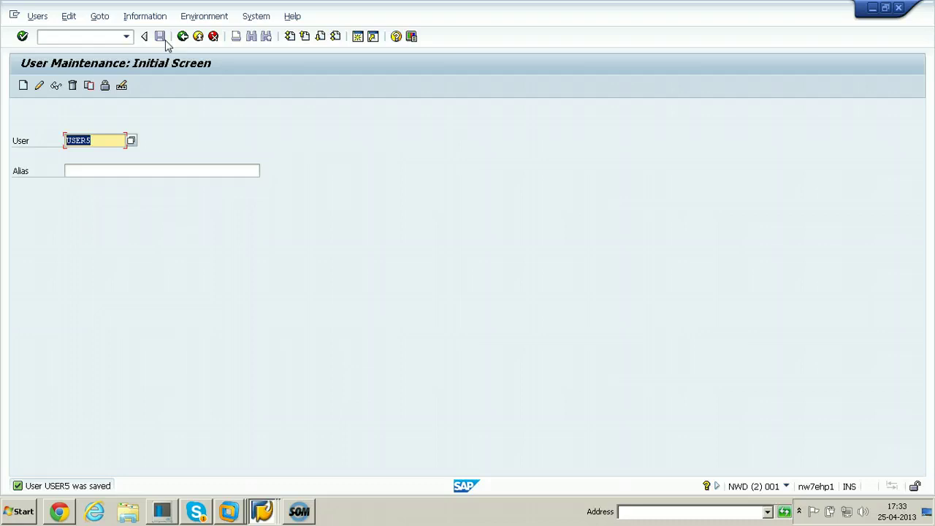
pyautogui.click(899, 7)
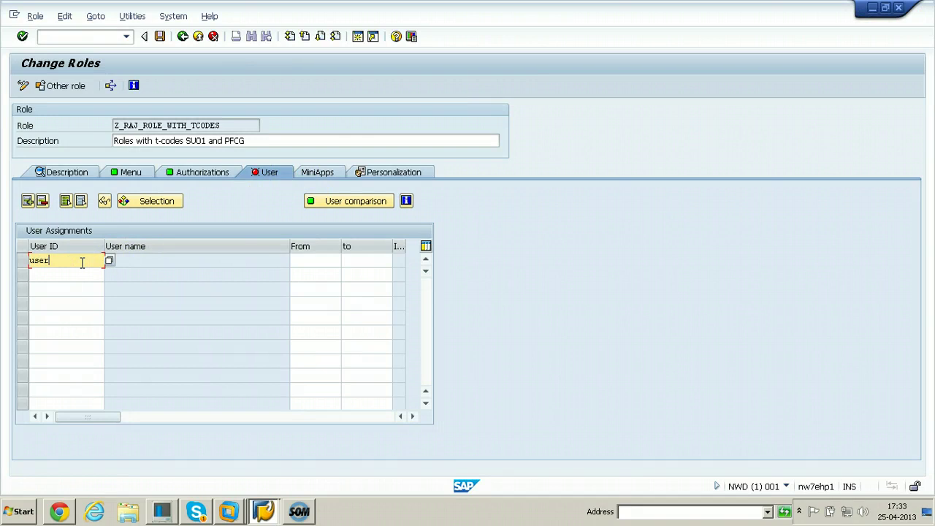
# - Assign the role to USER5, save it, and run a complete user master comparison
pyautogui.press('Return')
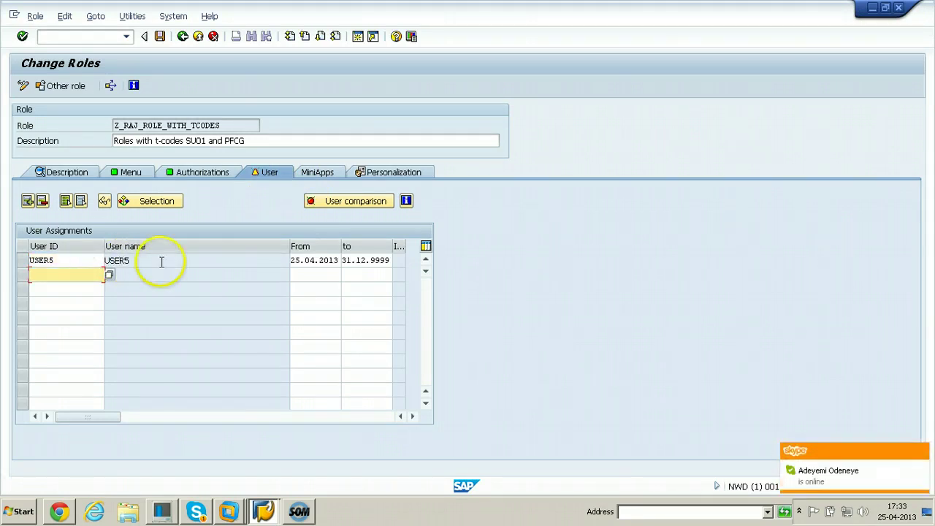
pyautogui.click(160, 36)
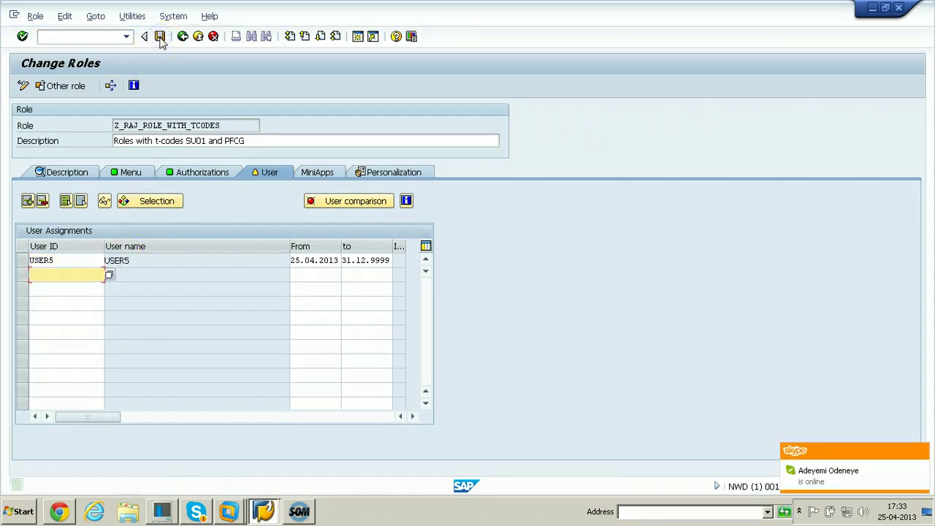
pyautogui.click(347, 204)
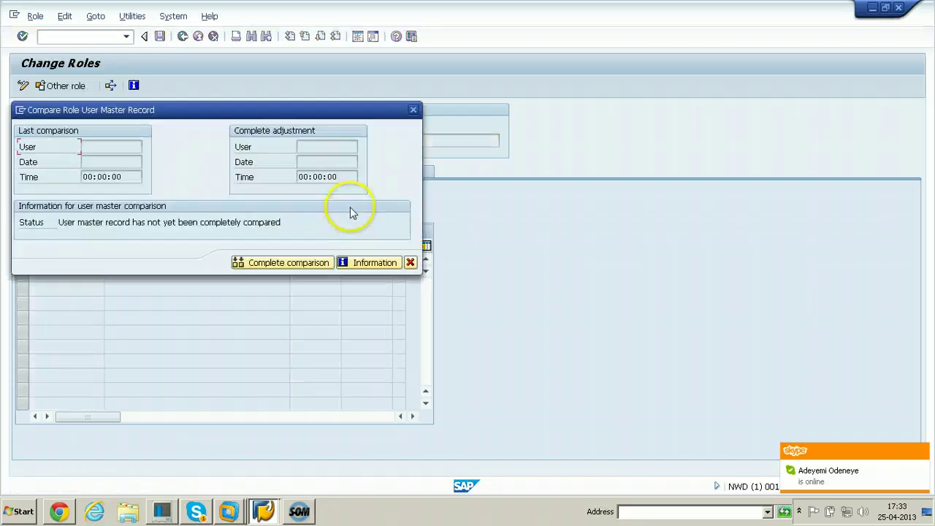
pyautogui.click(289, 263)
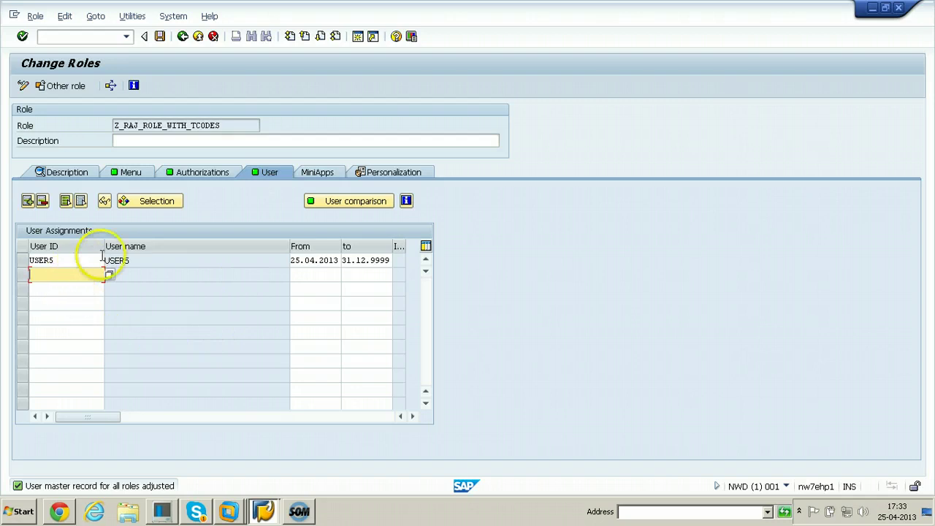
pyautogui.click(65, 261)
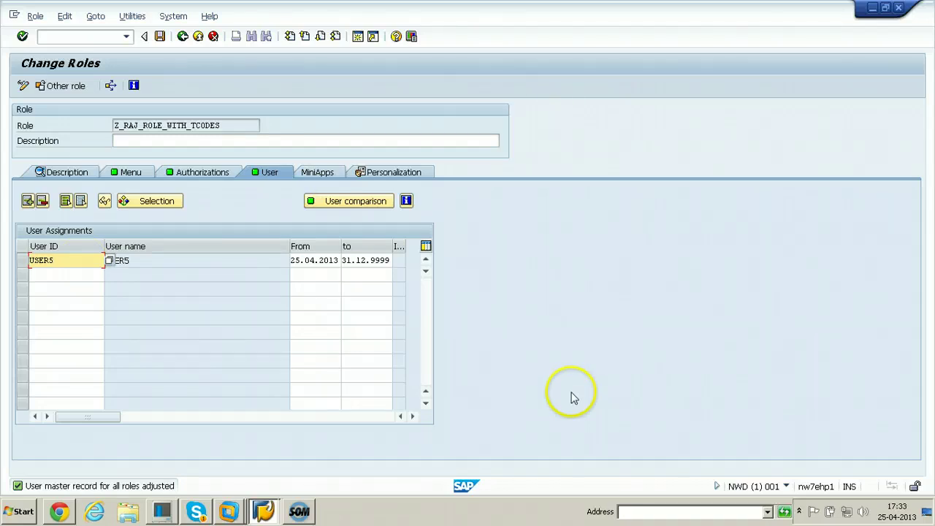
# - Open a new logon to the Netweaver 7.0 system and log on to client 001 as USER5, entering the initial password
pyautogui.click(263, 510)
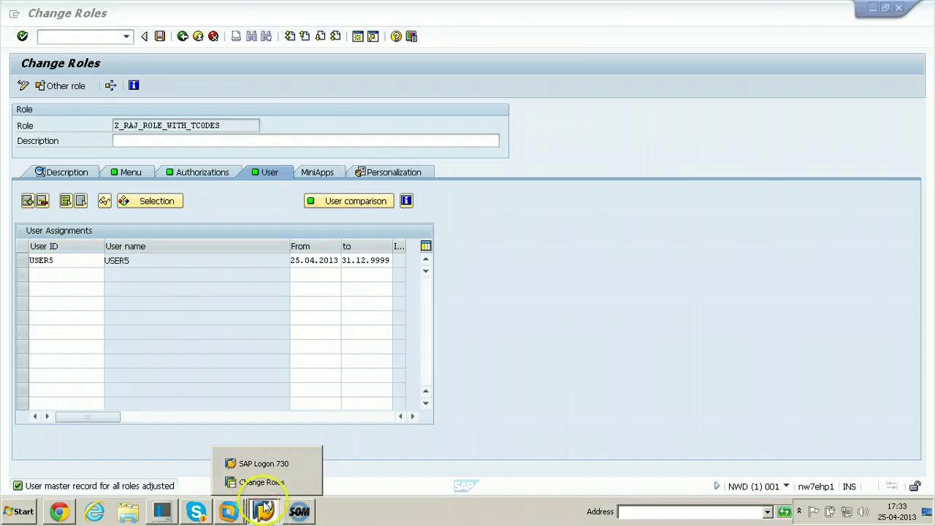
pyautogui.click(259, 465)
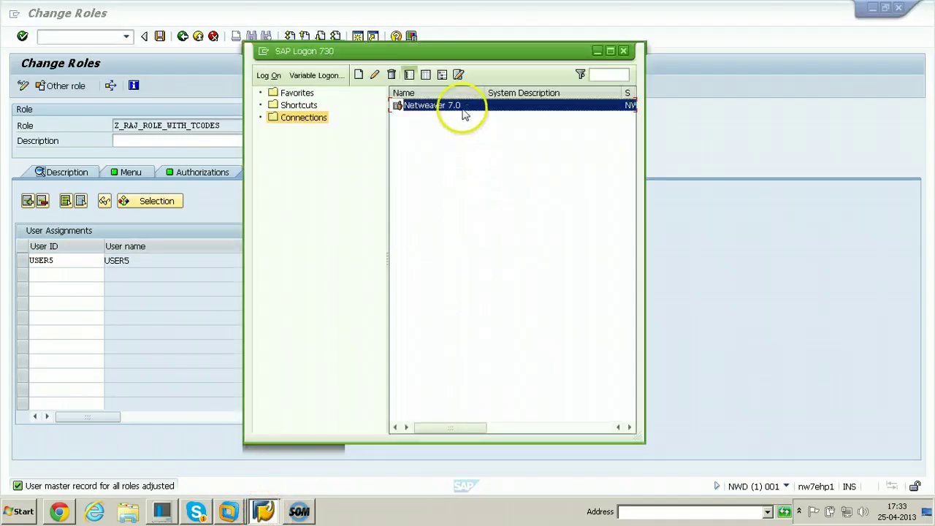
pyautogui.doubleClick(460, 106)
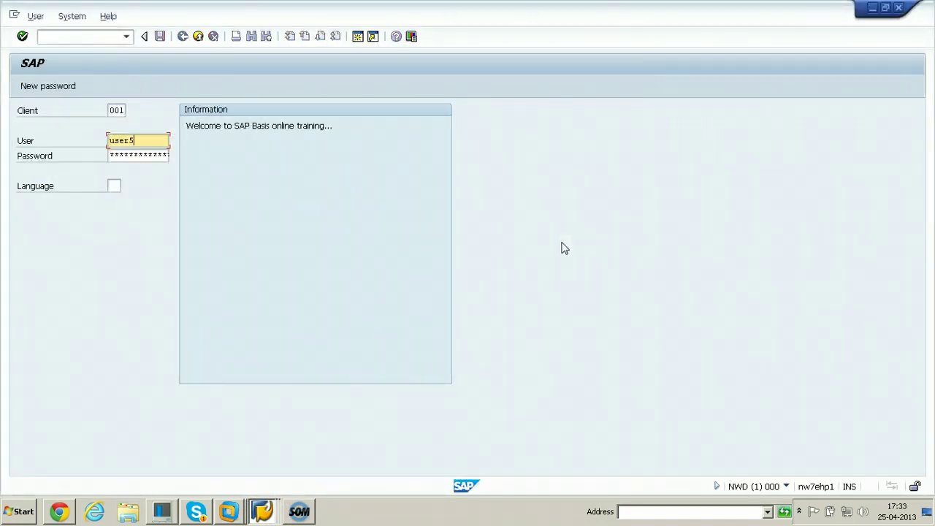
pyautogui.press('Tab')
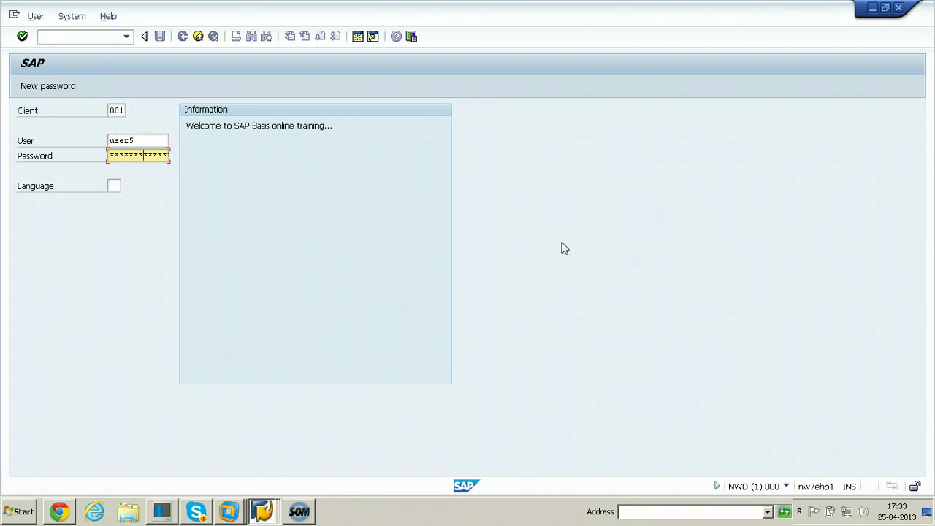
pyautogui.press('Return')
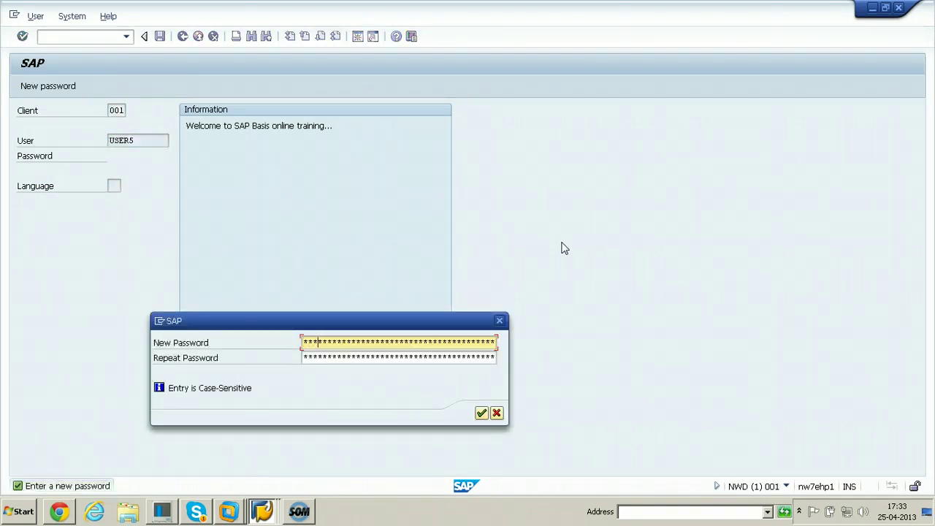
# - Enter and repeat a new password for USER5, and acknowledge the copyright notice to complete the first logon
pyautogui.write('**')
pyautogui.press('Tab')
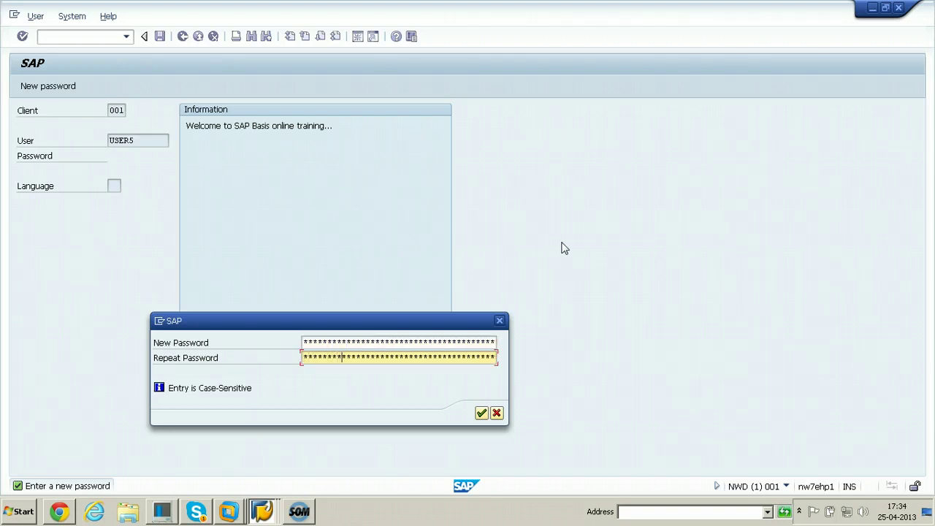
pyautogui.press('Return')
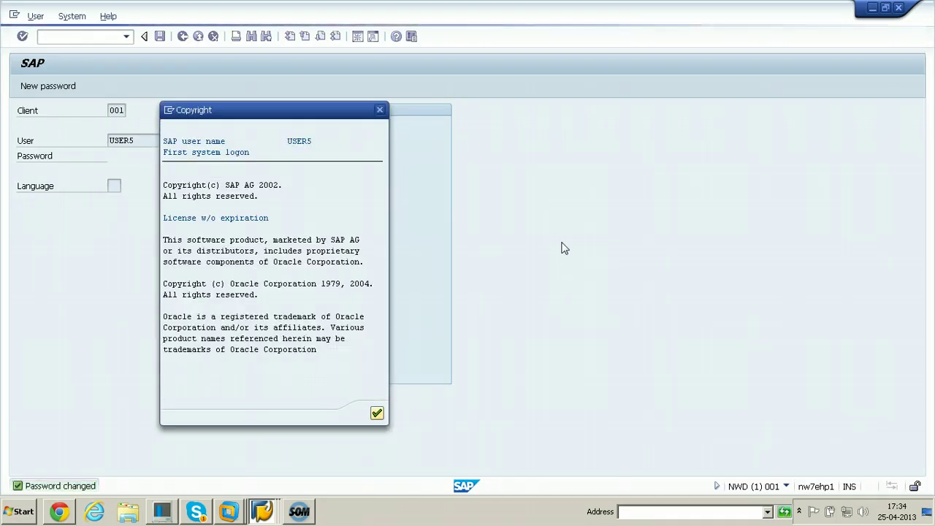
pyautogui.press('Return')
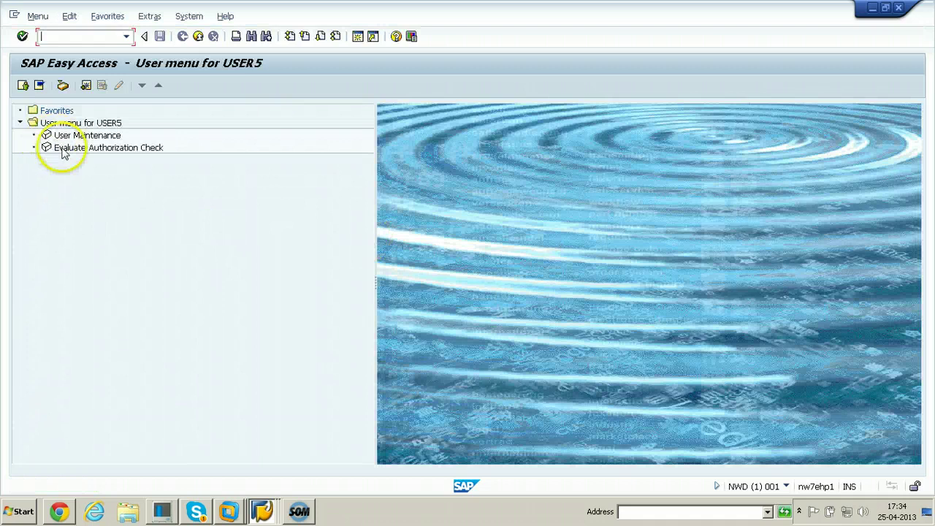
# - Enable the display of technical names in USER5's menu settings, leaving the first-level option unchecked
pyautogui.click(149, 16)
pyautogui.click(168, 64)
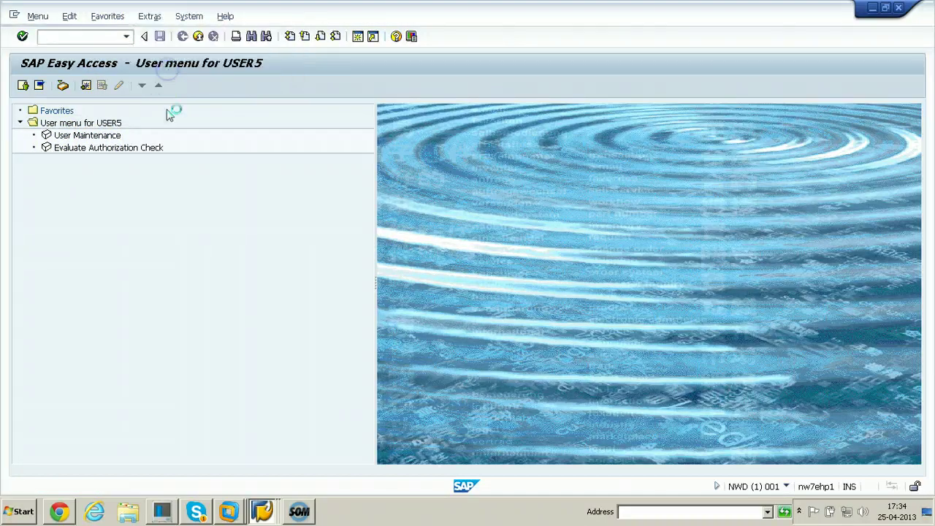
pyautogui.click(29, 238)
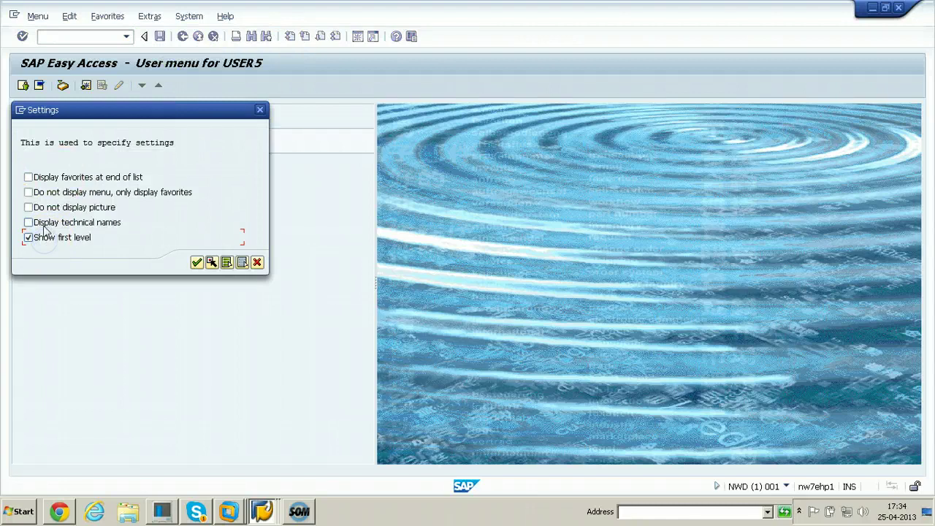
pyautogui.click(28, 238)
pyautogui.click(29, 222)
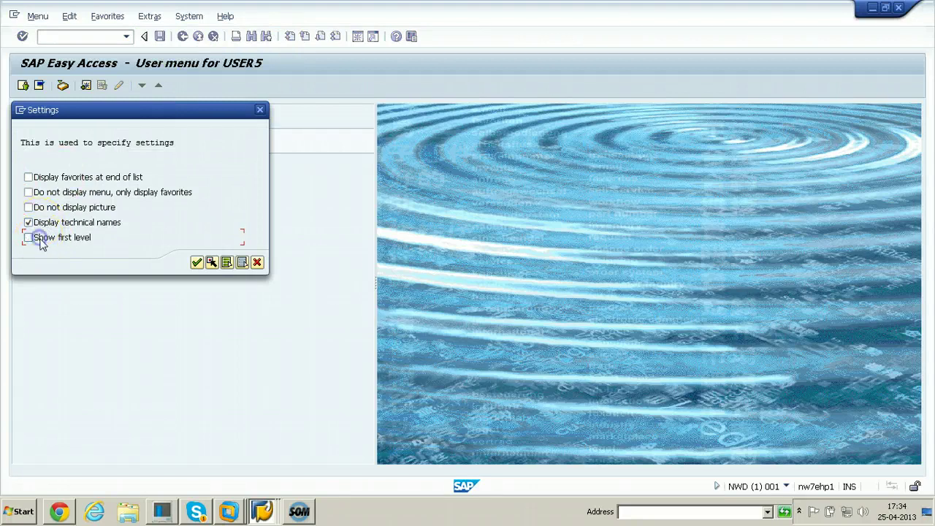
pyautogui.click(196, 262)
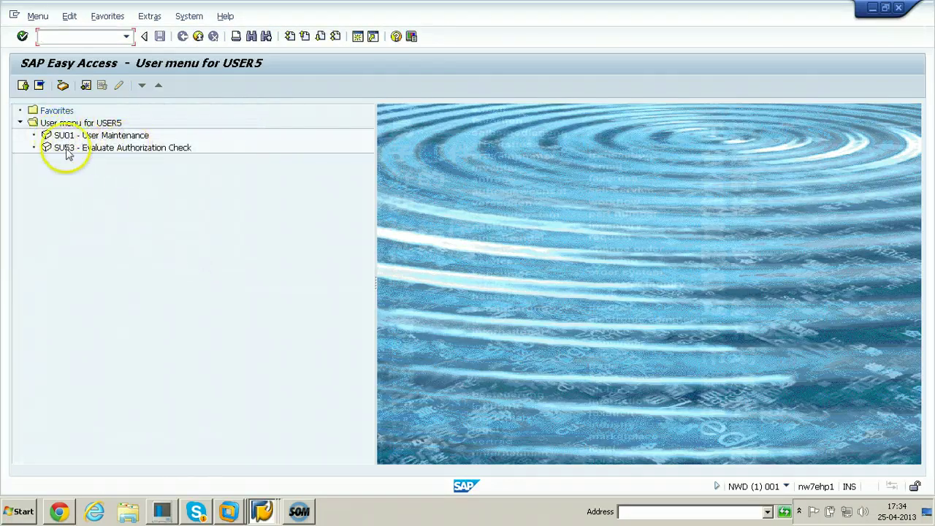
# - Test USER5's access by running SU01 and SU53 from the user menu, returning to the menu after each
pyautogui.doubleClick(62, 135)
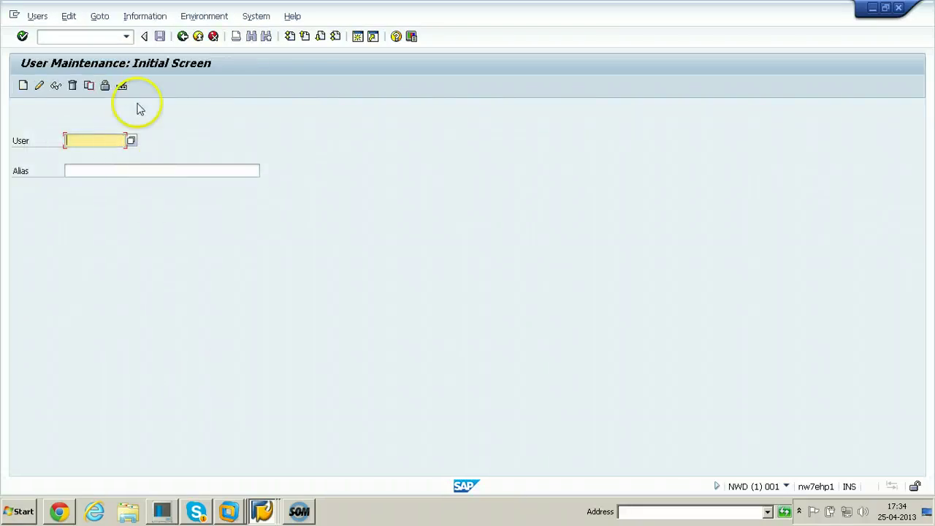
pyautogui.click(183, 36)
pyautogui.doubleClick(69, 148)
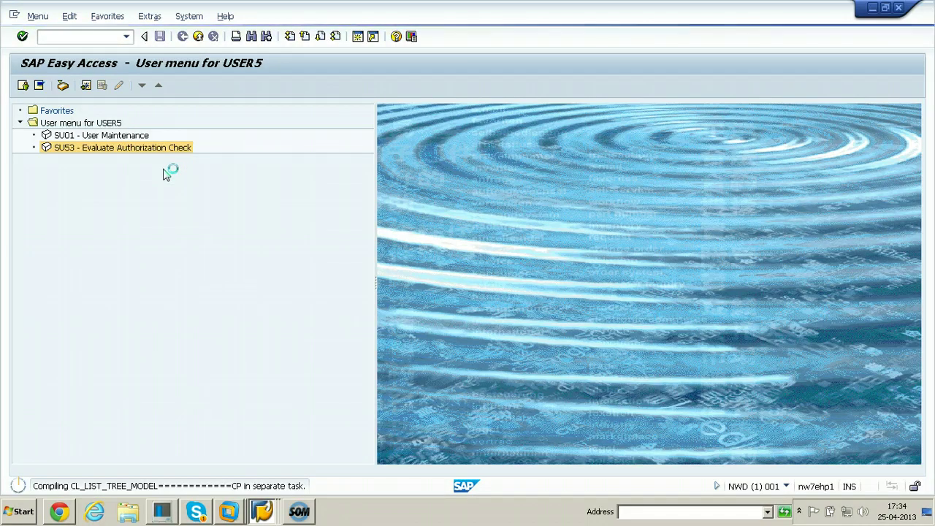
pyautogui.click(183, 209)
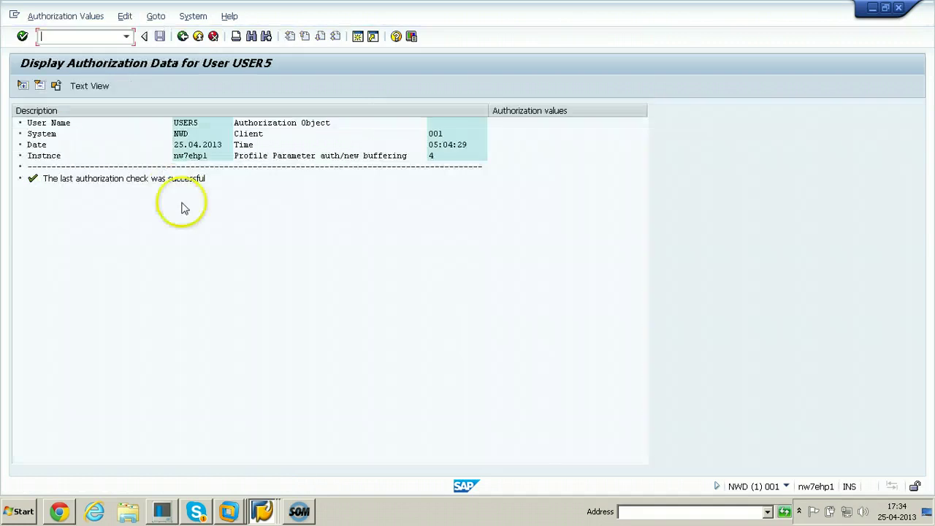
pyautogui.click(183, 38)
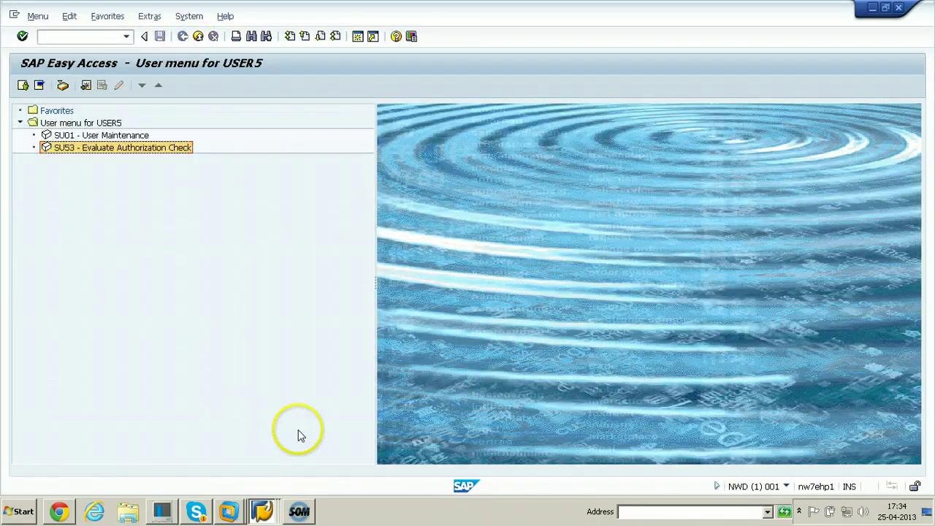
# - Switch back to the role editing session, leave the current role, and open role maintenance with transaction PFCG
pyautogui.click(265, 512)
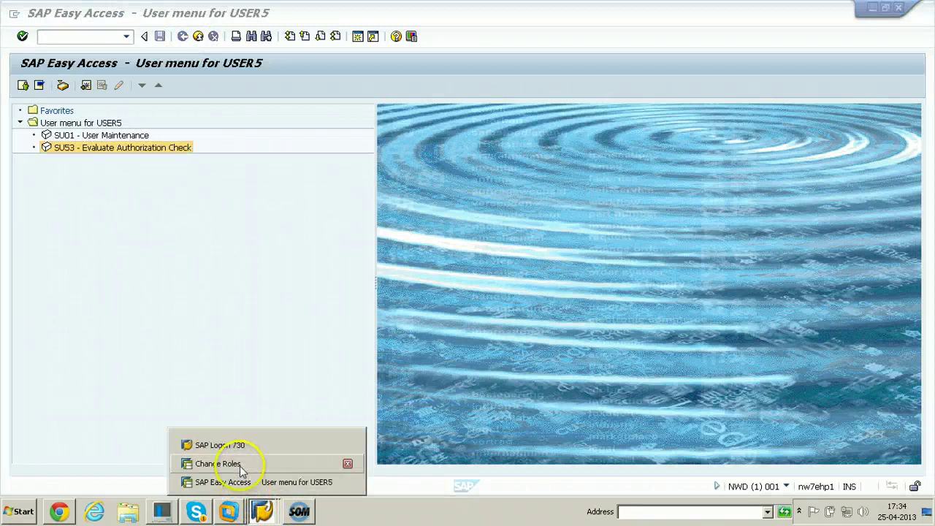
pyautogui.click(218, 465)
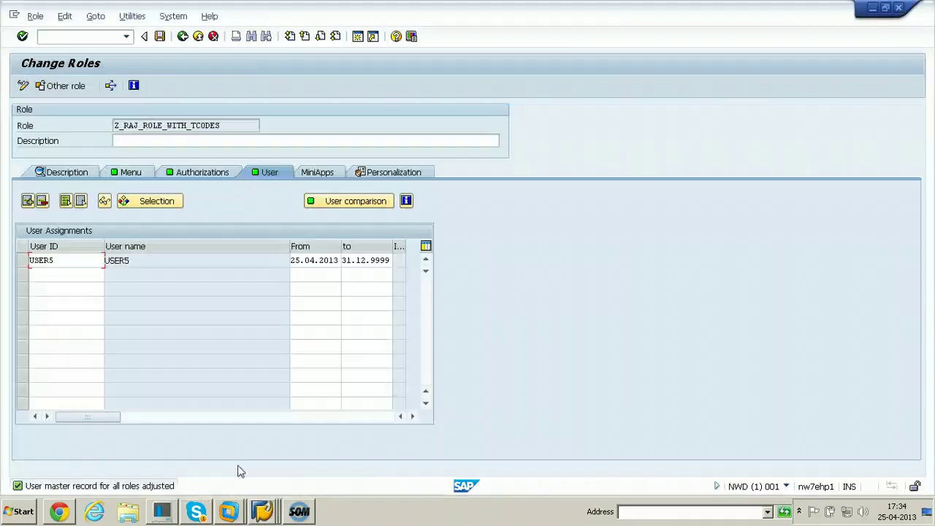
pyautogui.click(74, 36)
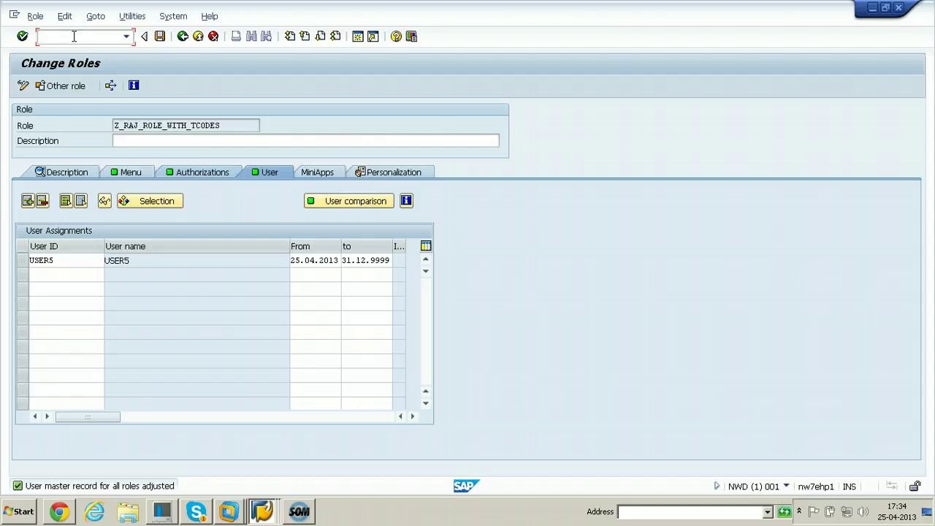
pyautogui.press('Return')
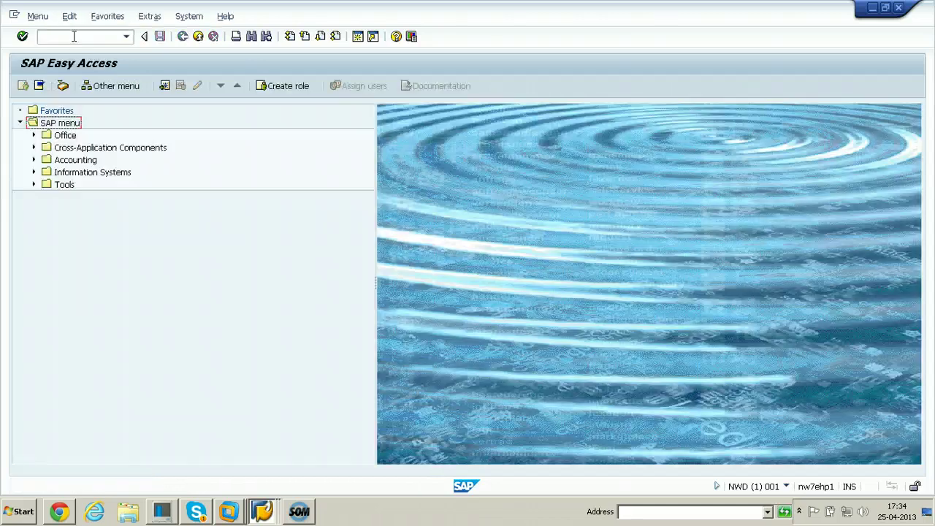
pyautogui.click(74, 36)
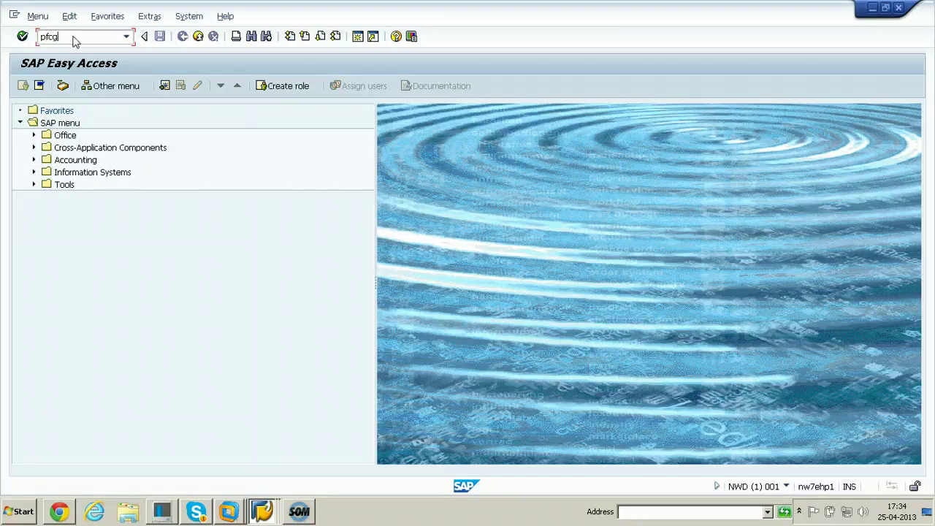
pyautogui.press('Return')
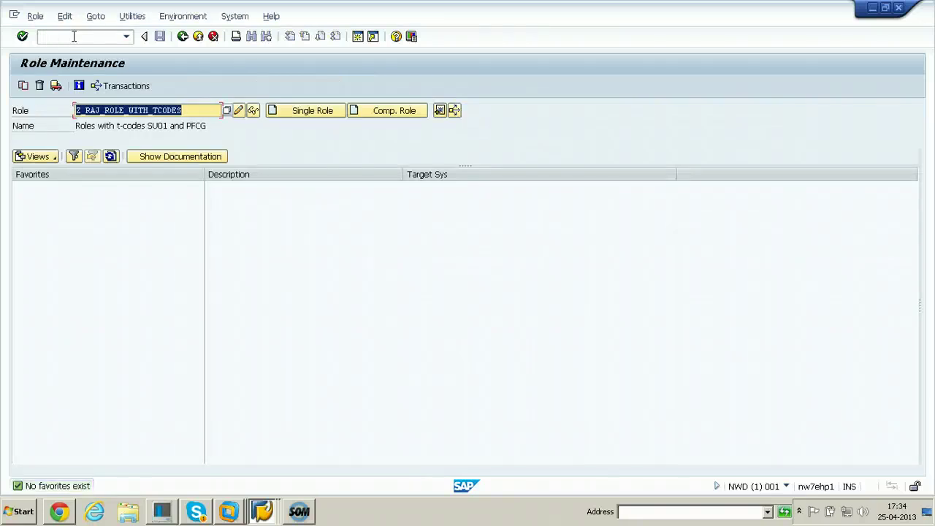
# - Create the single role Z_RAJ_ROLE_USING_REPORTS and save it
pyautogui.click(192, 110)
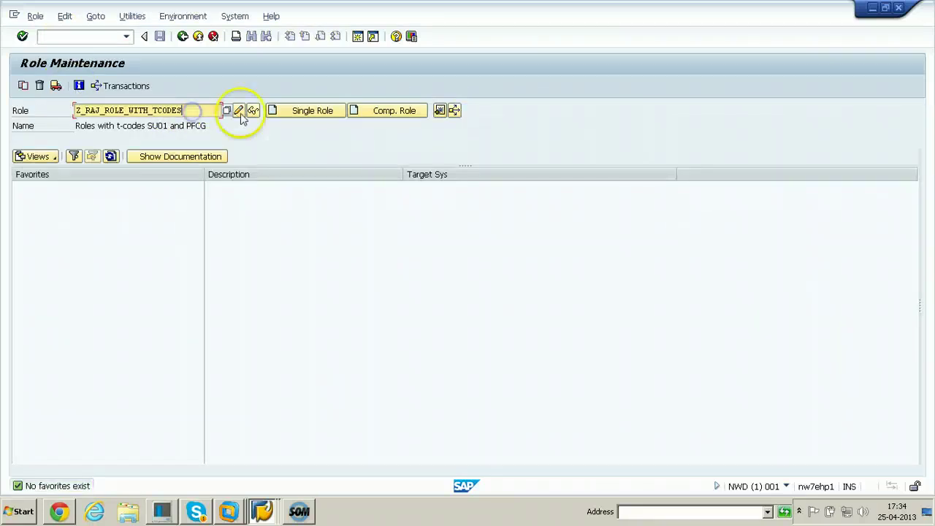
pyautogui.press('BackSpace')
pyautogui.press('BackSpace')
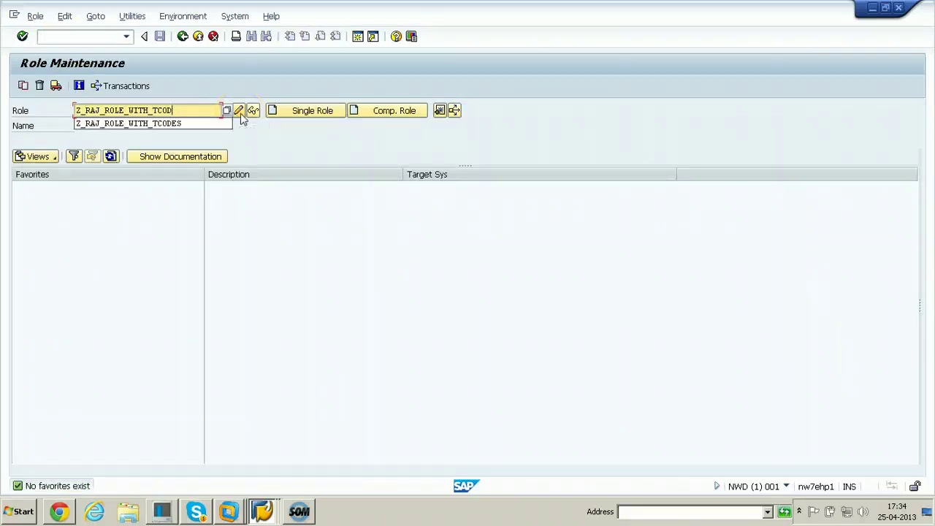
pyautogui.press('BackSpace')
pyautogui.press('BackSpace')
pyautogui.press('BackSpace')
pyautogui.press('BackSpace')
pyautogui.press('BackSpace')
pyautogui.press('BackSpace')
pyautogui.press('BackSpace')
pyautogui.press('BackSpace')
pyautogui.press('BackSpace')
pyautogui.press('BackSpace')
pyautogui.press('BackSpace')
pyautogui.write('ROLE_USING_')
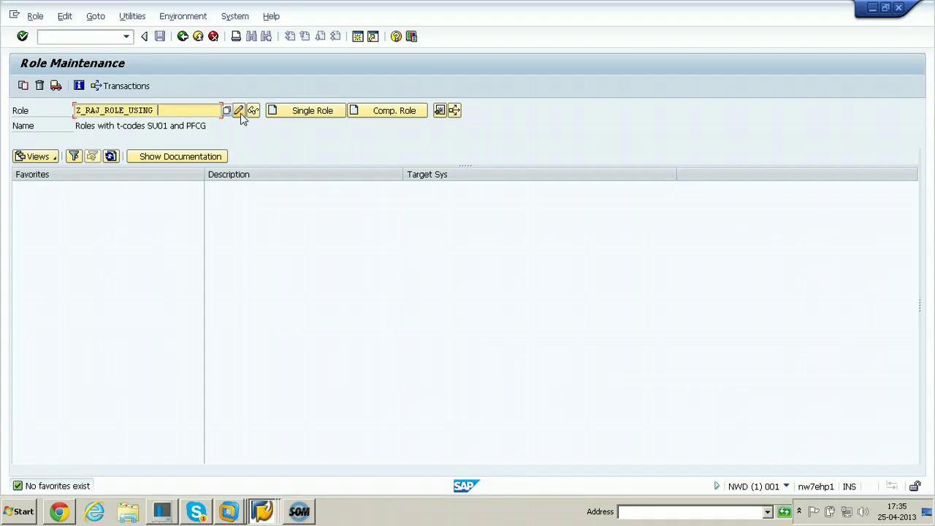
pyautogui.write('REPORTS')
pyautogui.click(339, 118)
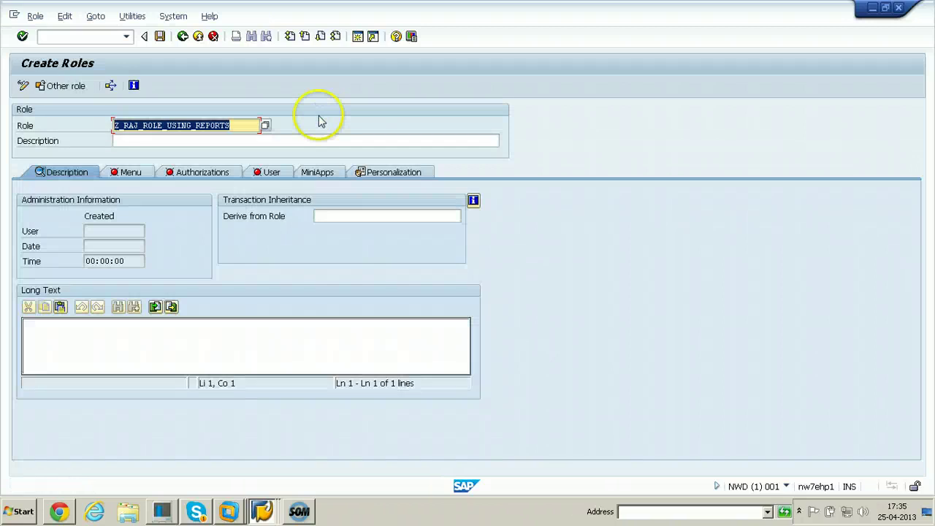
pyautogui.click(159, 36)
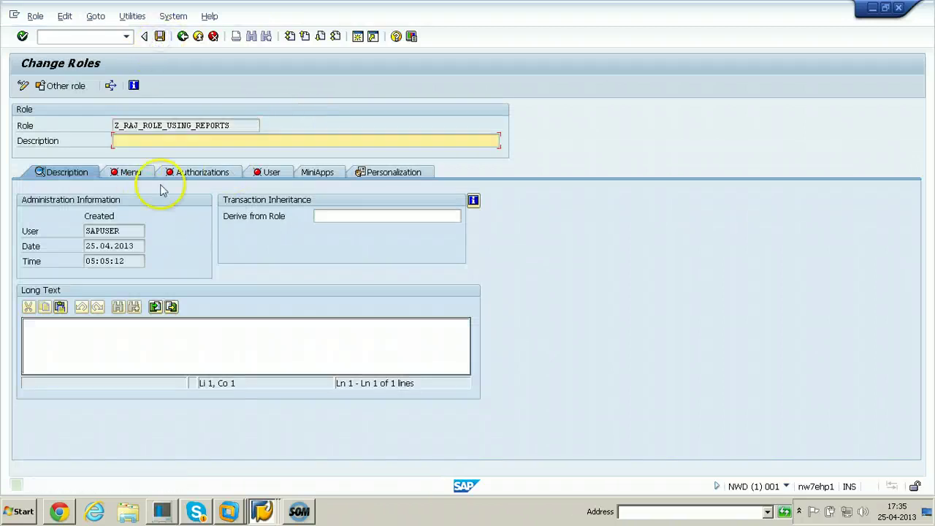
# - Start adding an ABAP report to the role's menu and search the possible report names for programs matching RS*
pyautogui.click(129, 174)
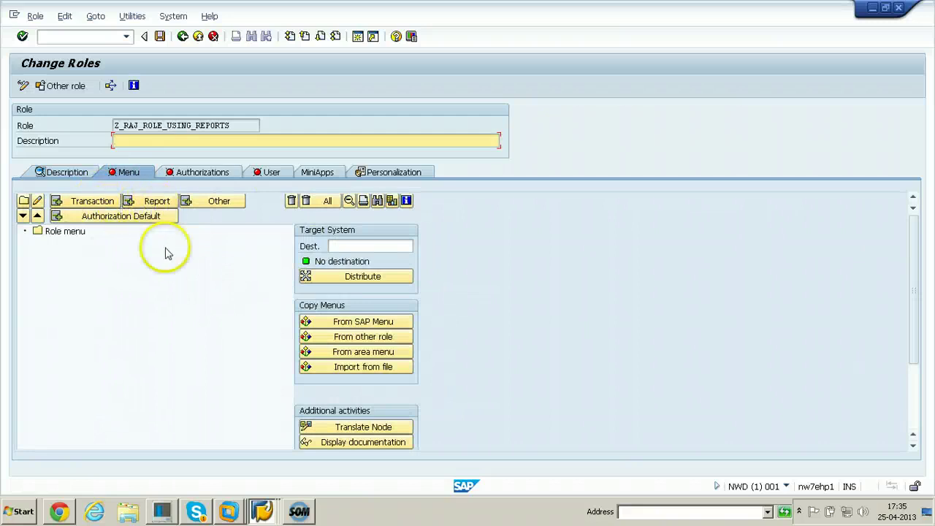
pyautogui.click(154, 208)
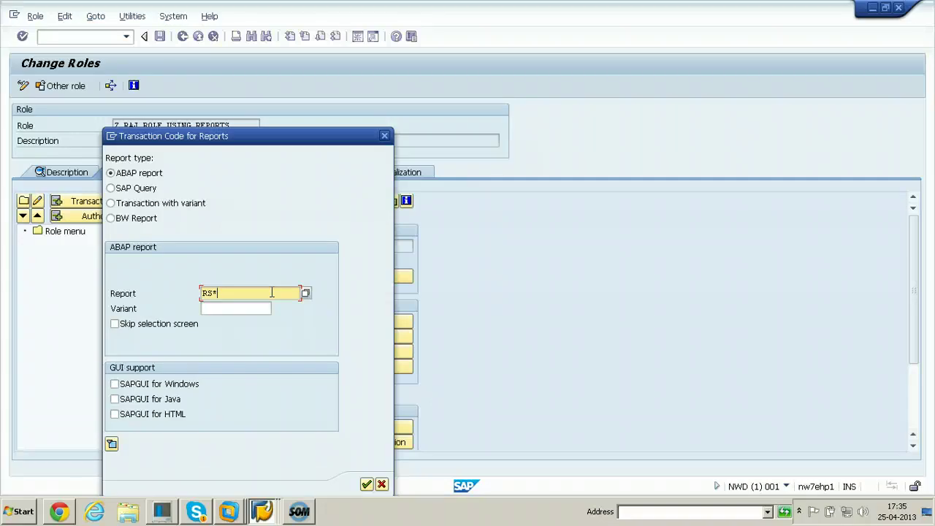
pyautogui.press('F4')
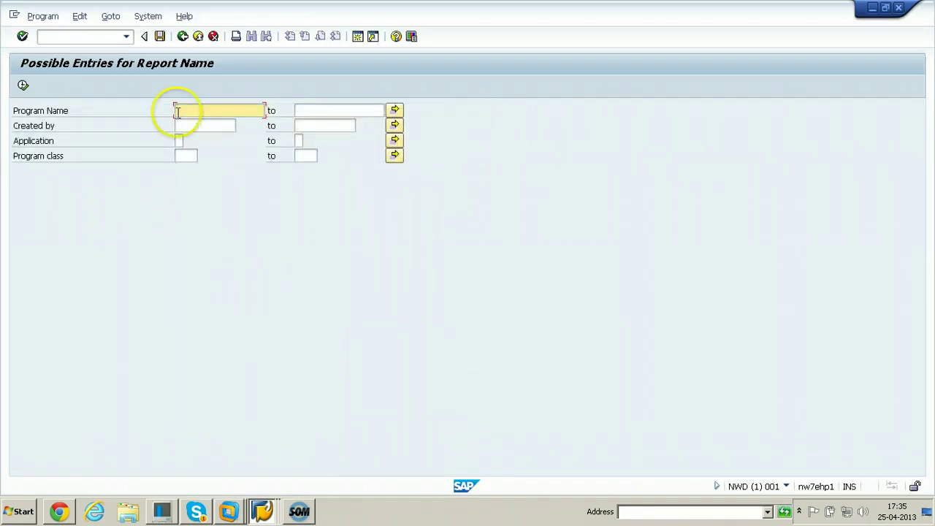
pyautogui.click(23, 85)
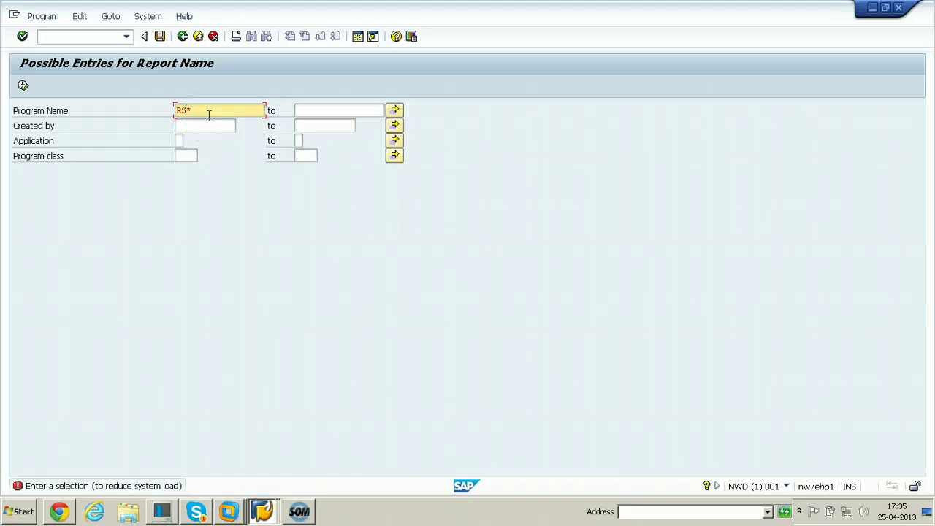
pyautogui.click(209, 115)
pyautogui.write('RS*')
pyautogui.click(22, 85)
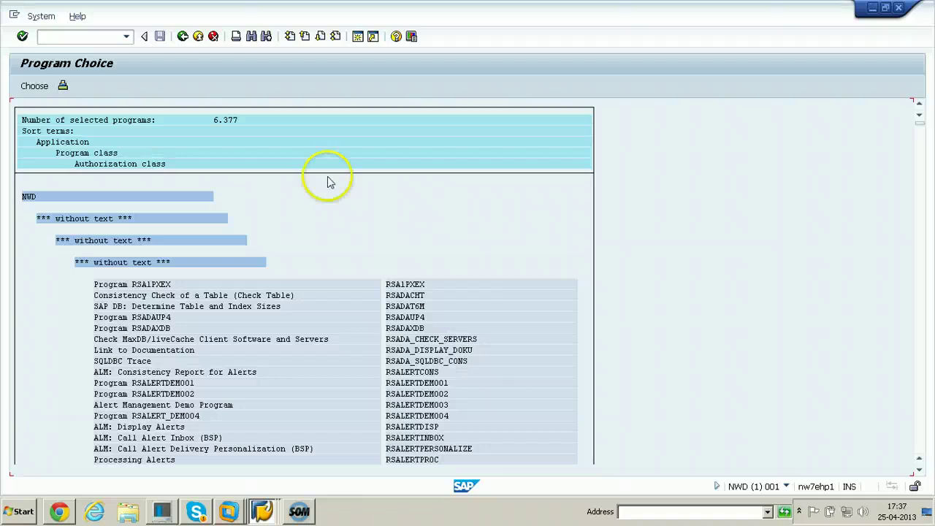
# - Choose report RSDBANAGGR from the program list and add it to the role menu, saving its transaction code as a local object
pyautogui.scroll(-15, 923, 186)
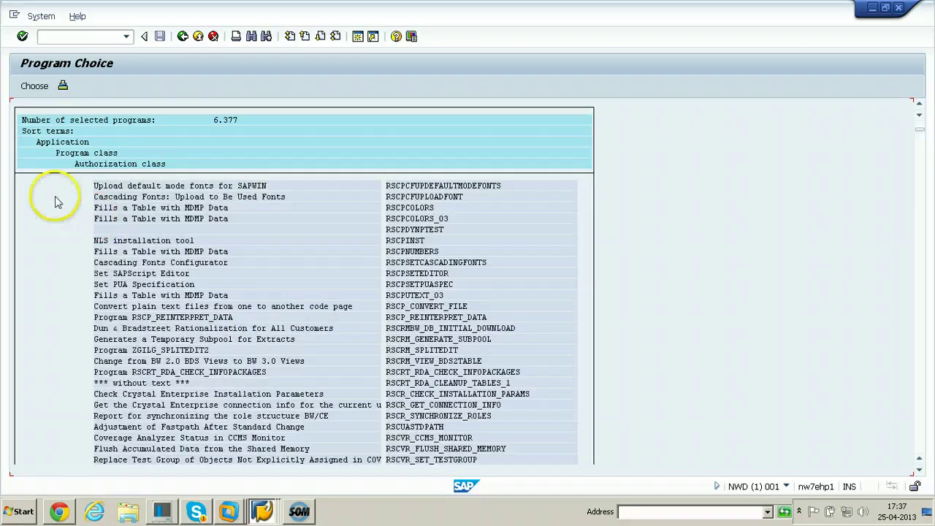
pyautogui.scroll(-1, 394, 354)
pyautogui.scroll(-4, 393, 354)
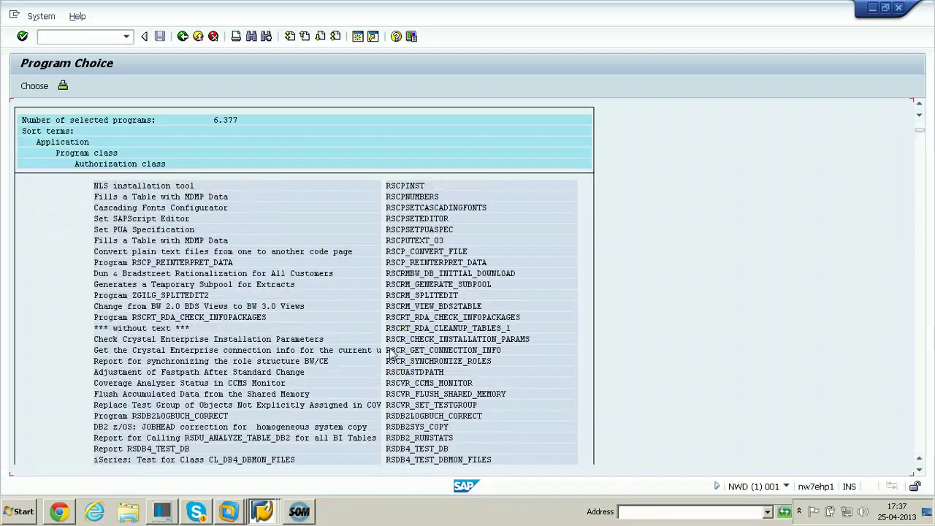
pyautogui.scroll(-3, 412, 451)
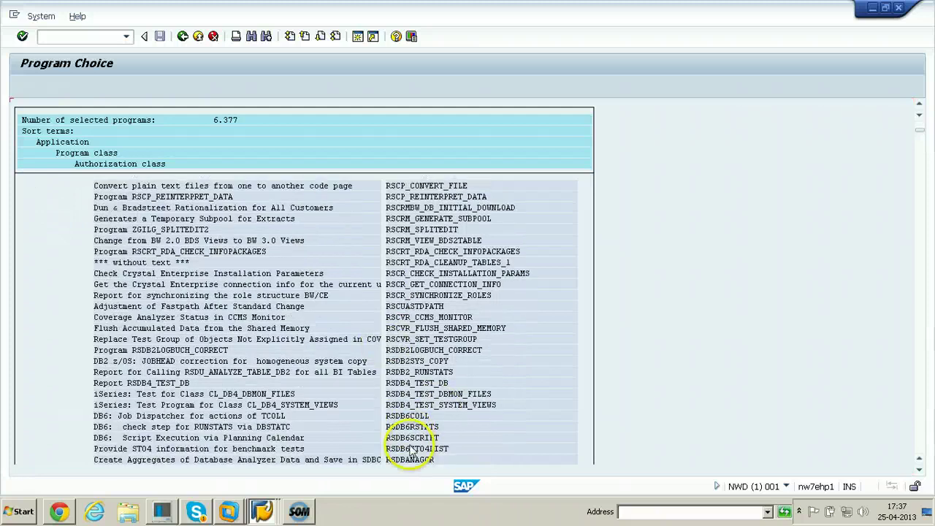
pyautogui.click(403, 416)
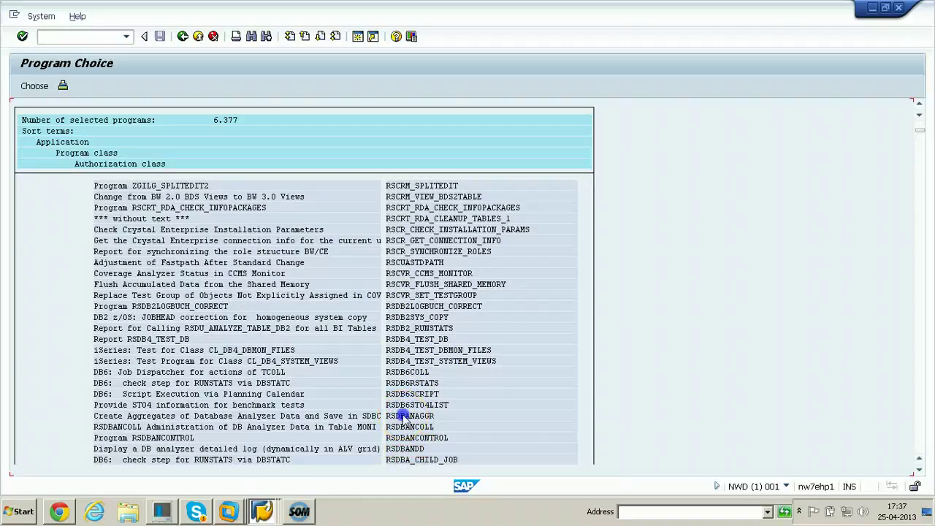
pyautogui.click(401, 417)
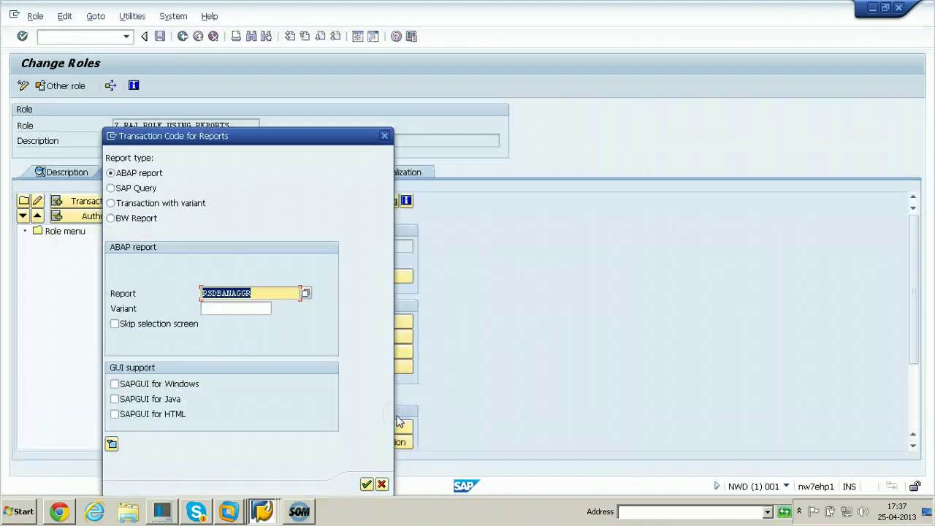
pyautogui.click(366, 484)
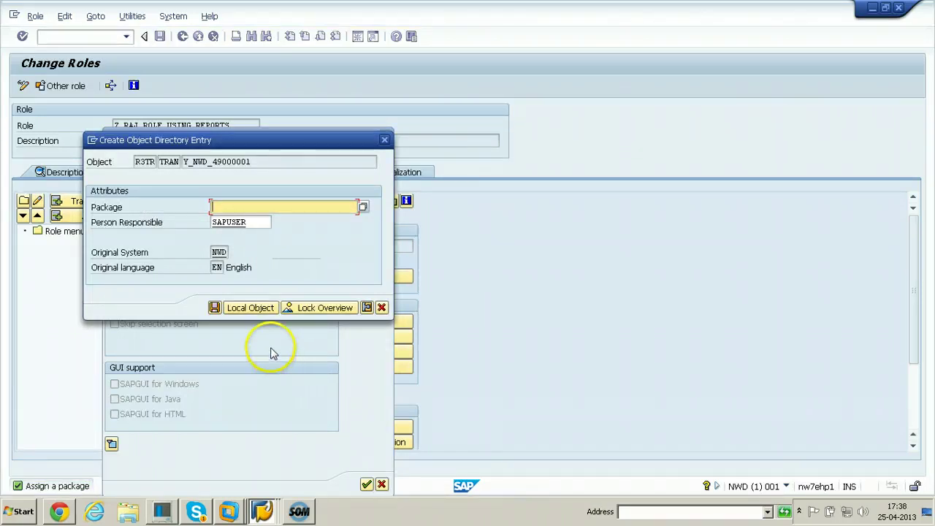
pyautogui.click(250, 308)
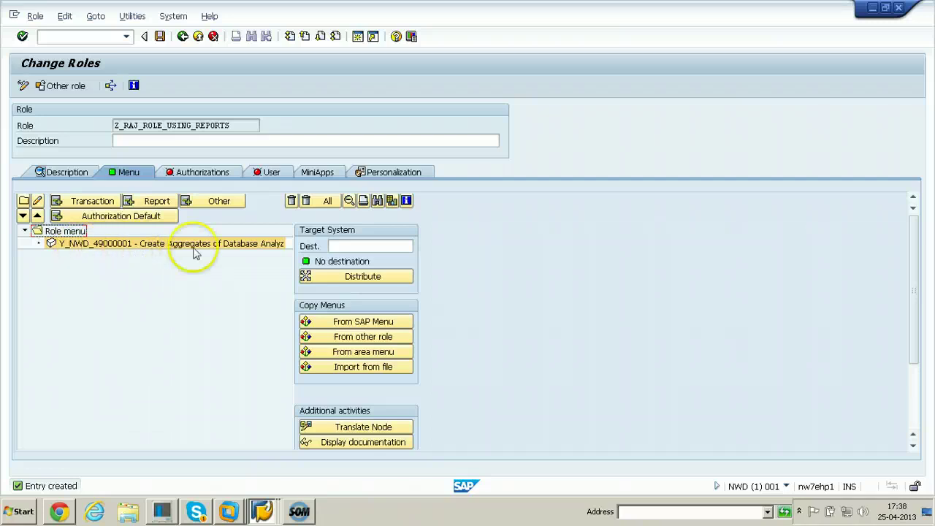
# - Have a profile name and text proposed for the role's authorizations and save the role
pyautogui.click(185, 176)
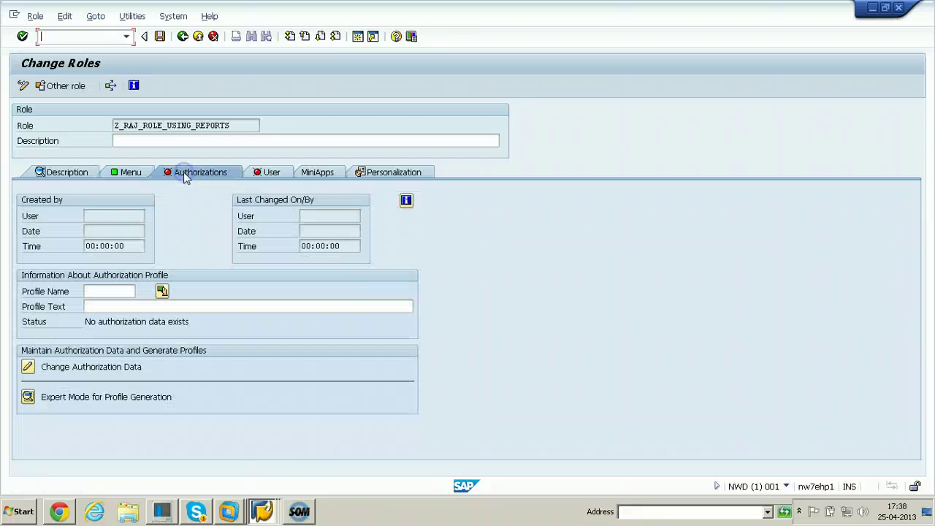
pyautogui.click(162, 290)
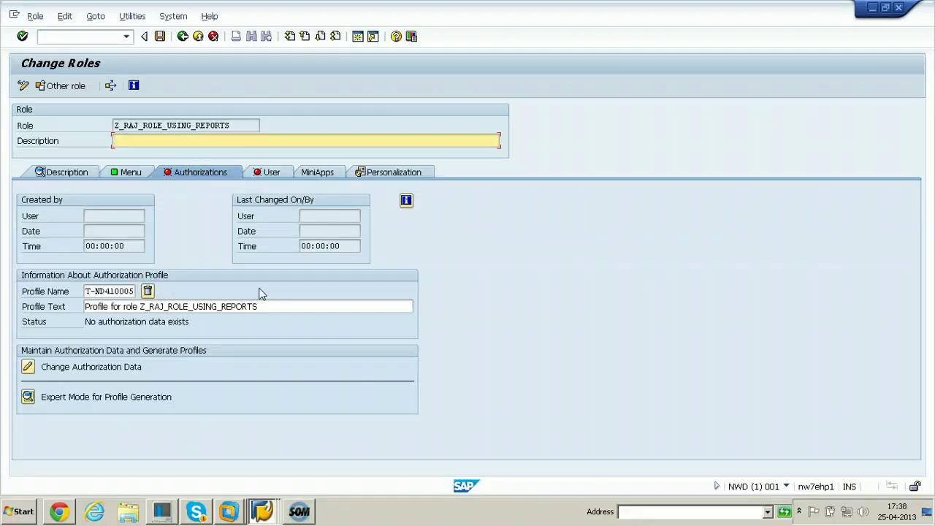
pyautogui.click(160, 36)
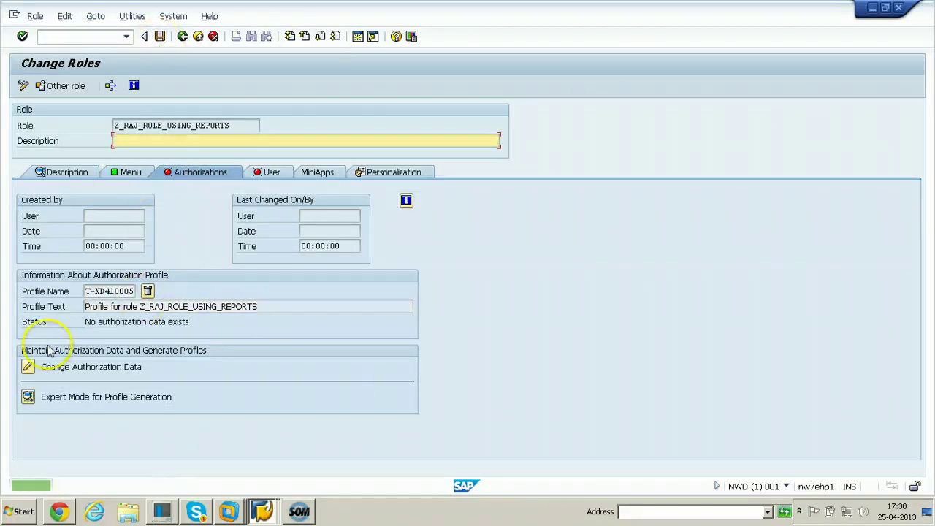
# - Open the role's authorization data for changing, save it, generate the profile, and return to the role
pyautogui.click(27, 367)
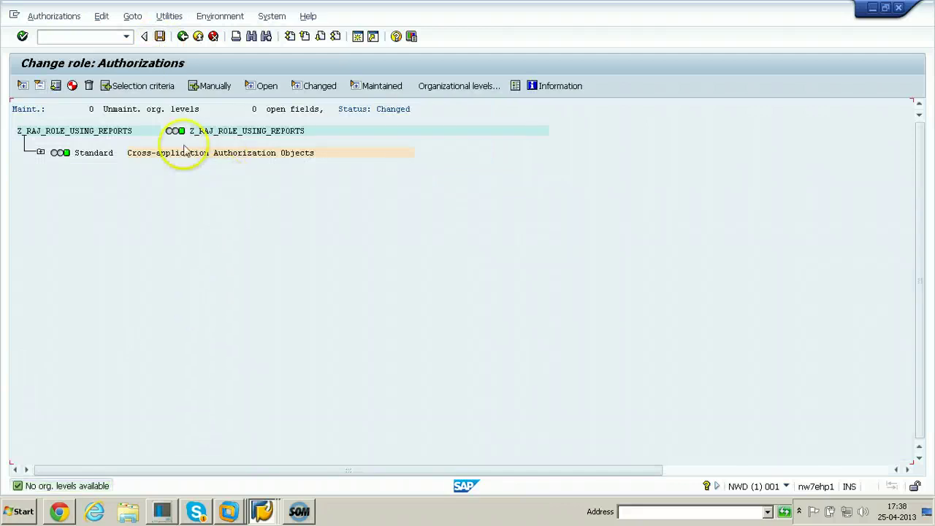
pyautogui.moveTo(173, 132)
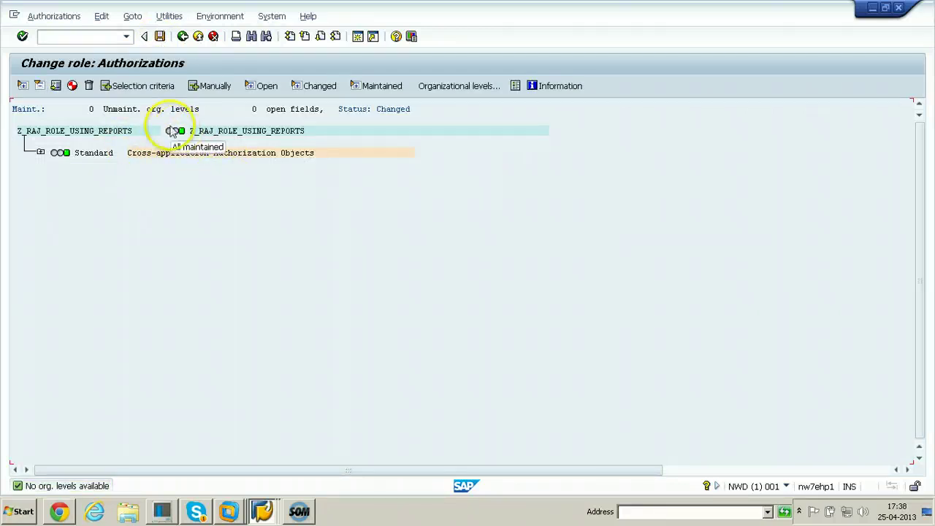
pyautogui.click(159, 36)
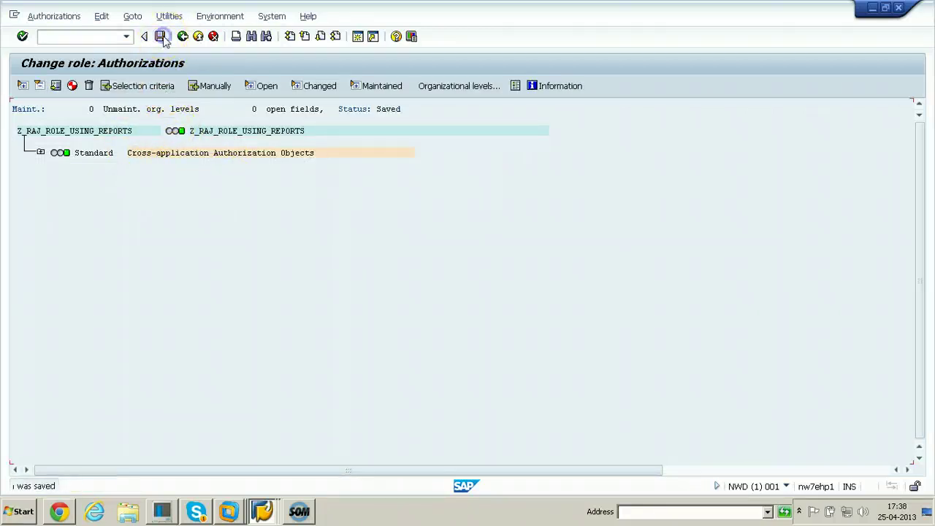
pyautogui.click(73, 86)
pyautogui.click(183, 36)
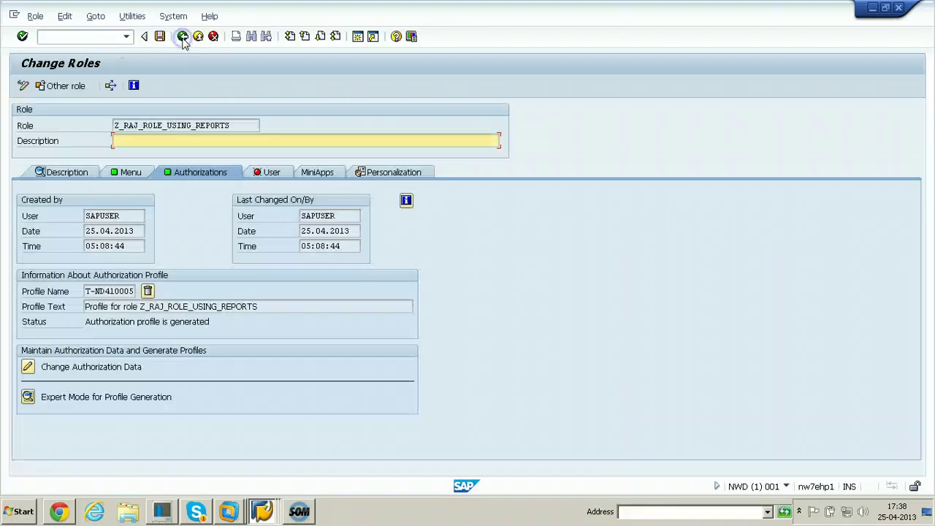
# - Try to assign user6 to the role and save the assignment
pyautogui.click(264, 172)
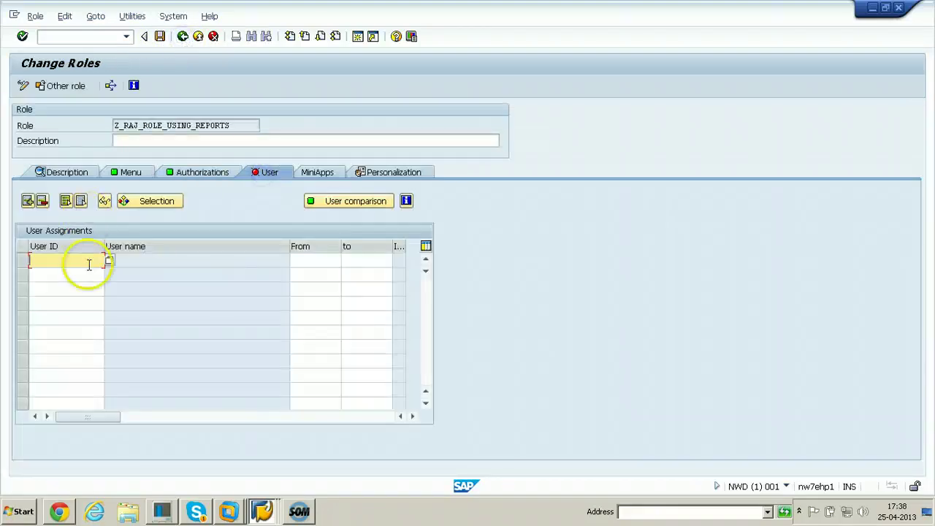
pyautogui.write('user')
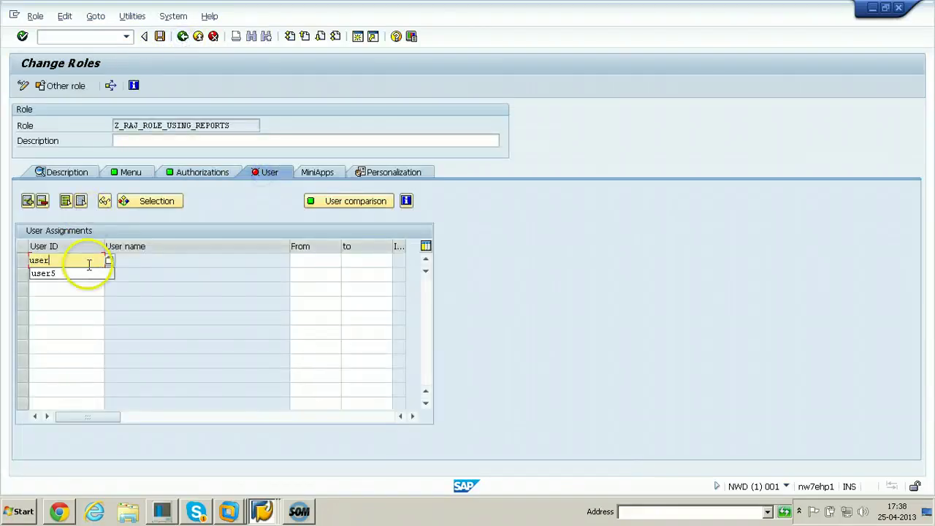
pyautogui.write('6')
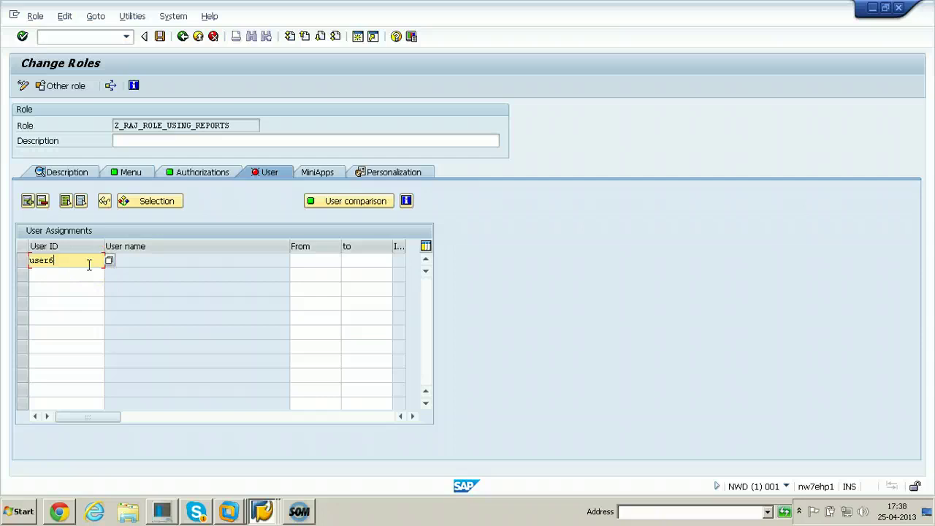
pyautogui.click(159, 36)
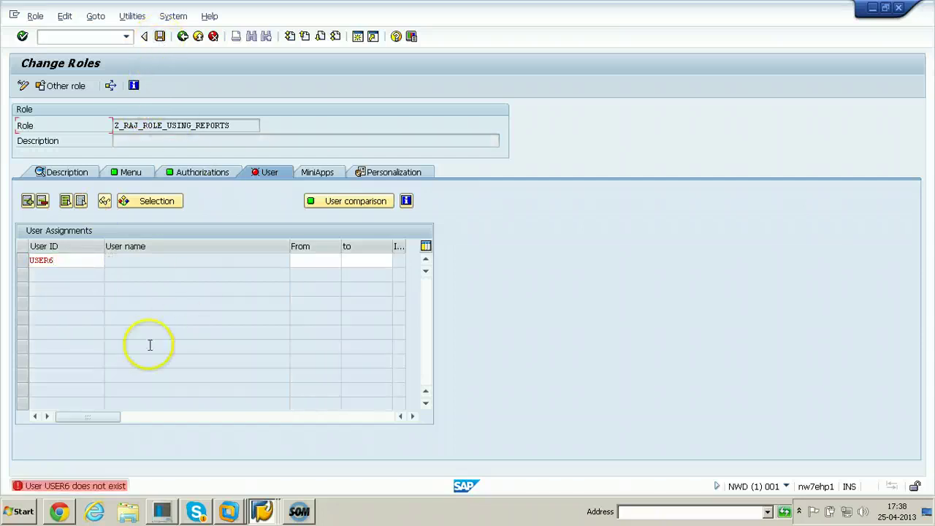
# - Change the assigned user ID to USER5 and save the role
pyautogui.click(65, 261)
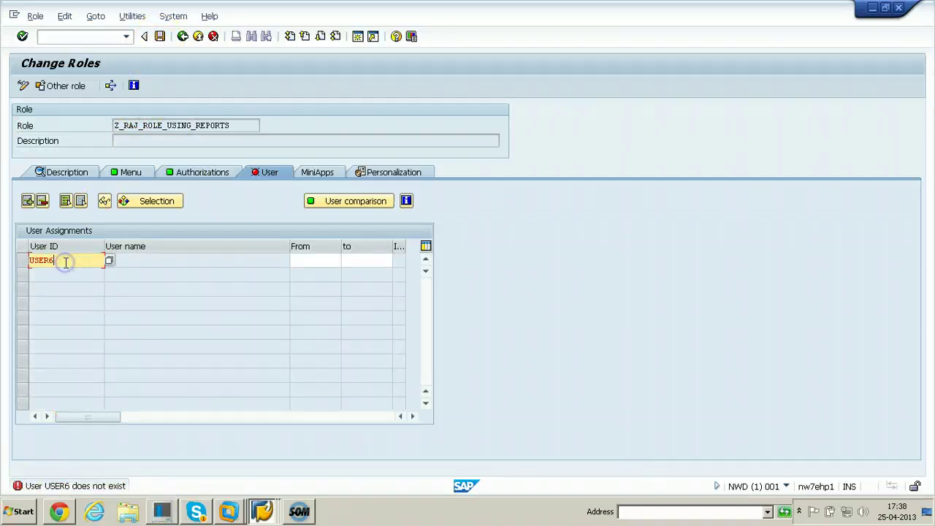
pyautogui.press('BackSpace')
pyautogui.write('5')
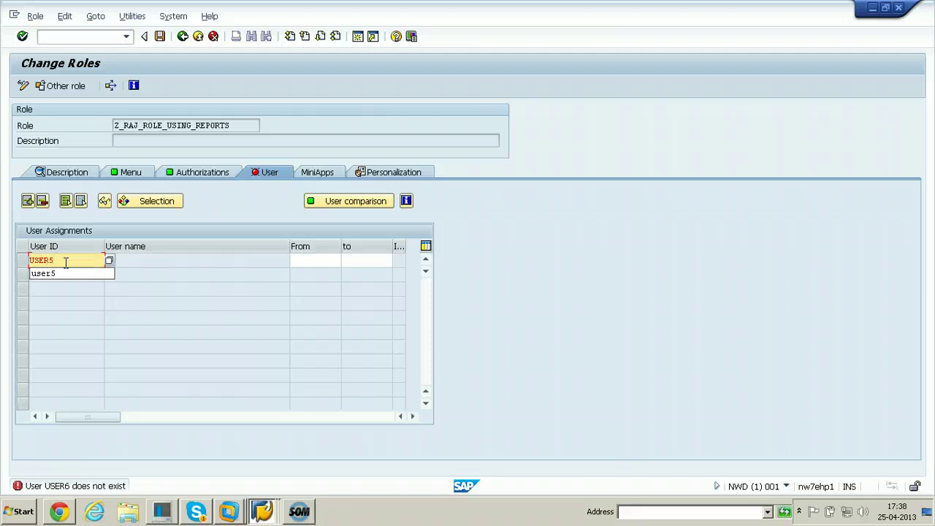
pyautogui.click(160, 37)
# - Run the complete user master comparison for the role assigned to USER5
pyautogui.click(84, 275)
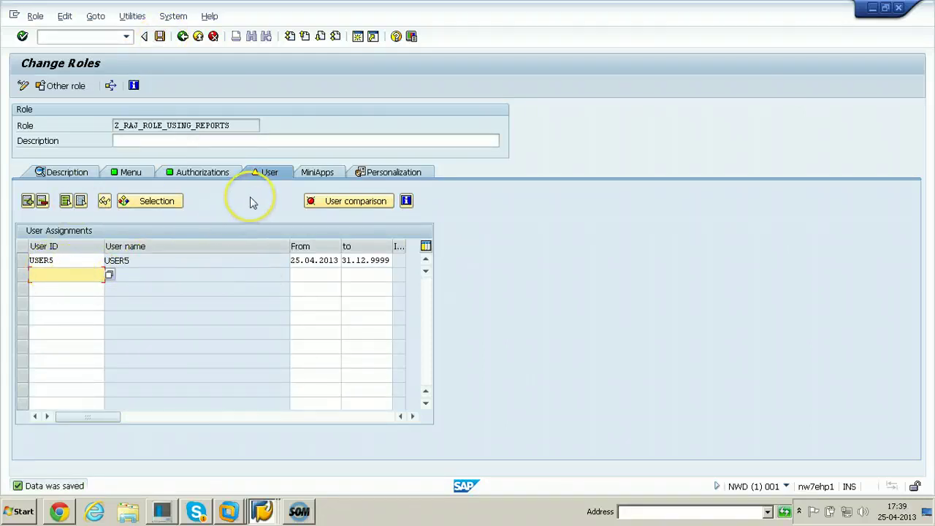
pyautogui.click(63, 261)
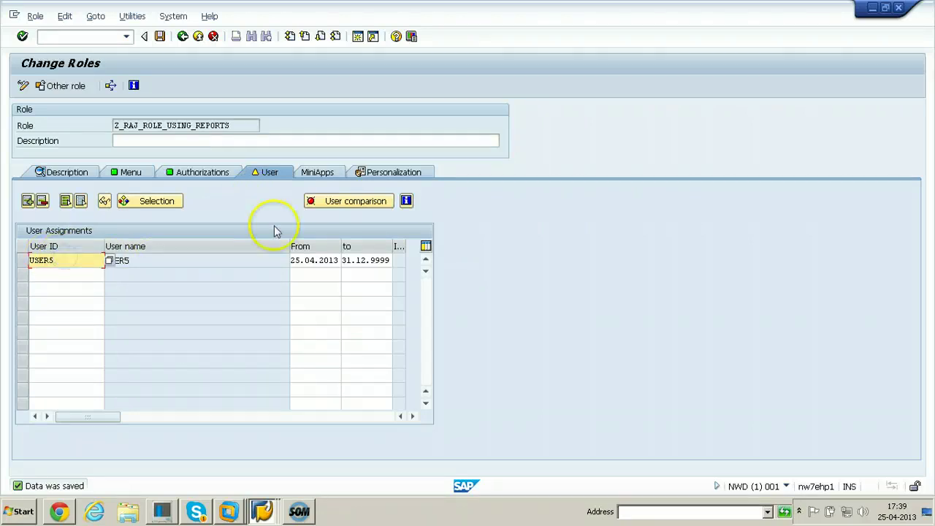
pyautogui.click(333, 201)
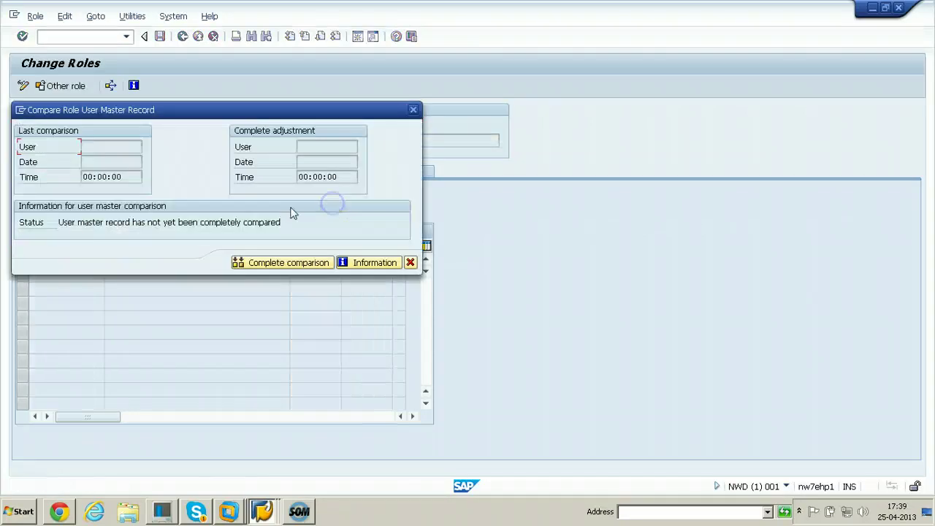
pyautogui.click(259, 263)
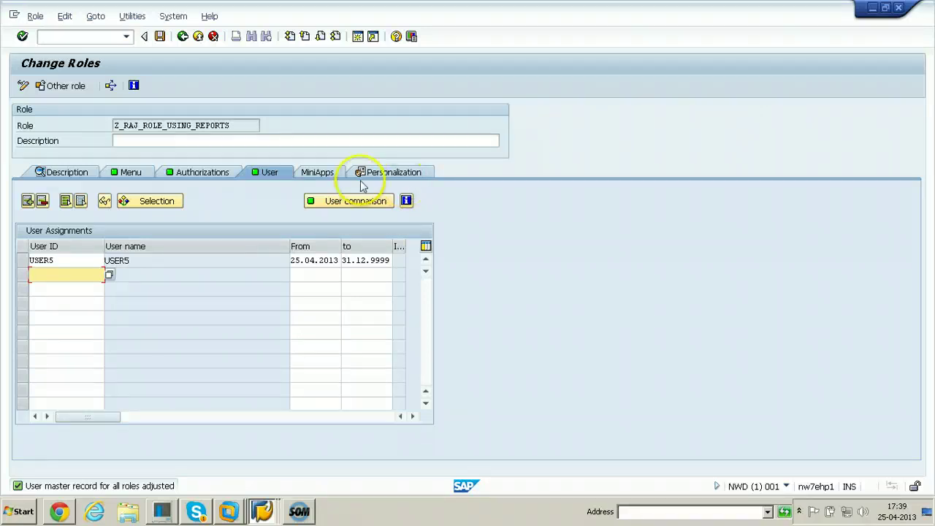
# - Return to role maintenance, then create the single role Z_RAJ_ROLE_USING_AUTH and save it
pyautogui.click(183, 38)
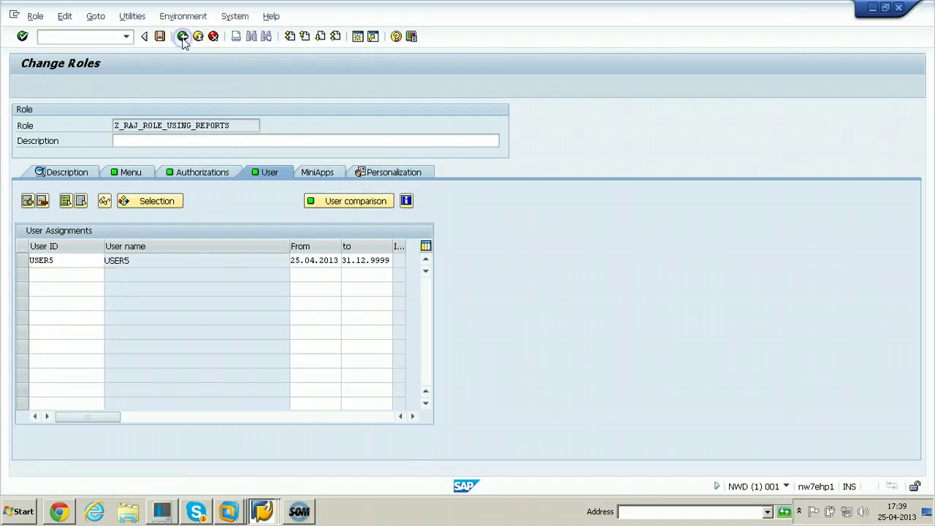
pyautogui.click(209, 113)
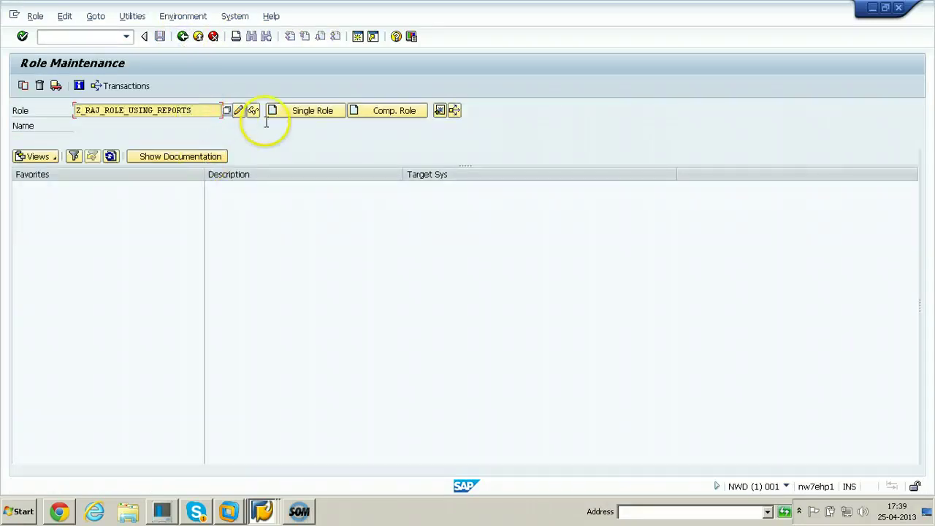
pyautogui.press('BackSpace')
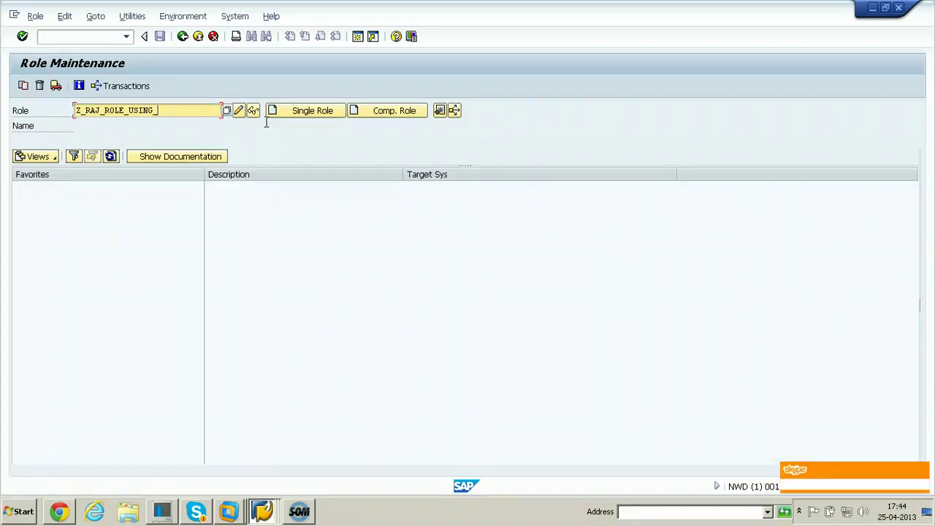
pyautogui.click(194, 111)
pyautogui.write('AUTH')
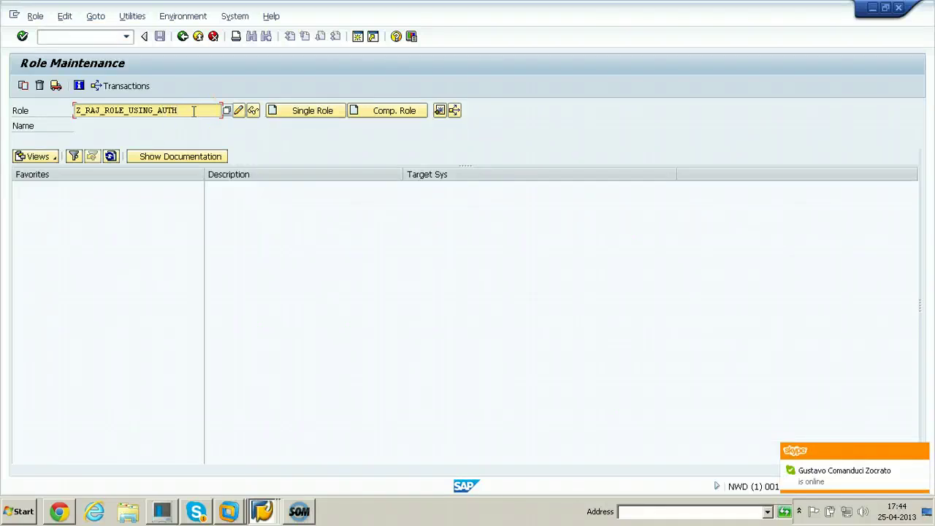
pyautogui.click(307, 107)
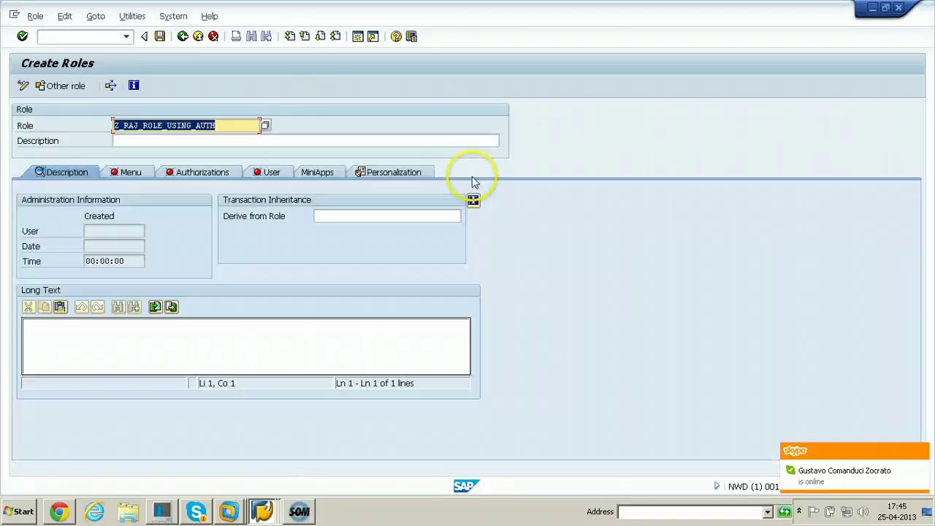
pyautogui.click(162, 38)
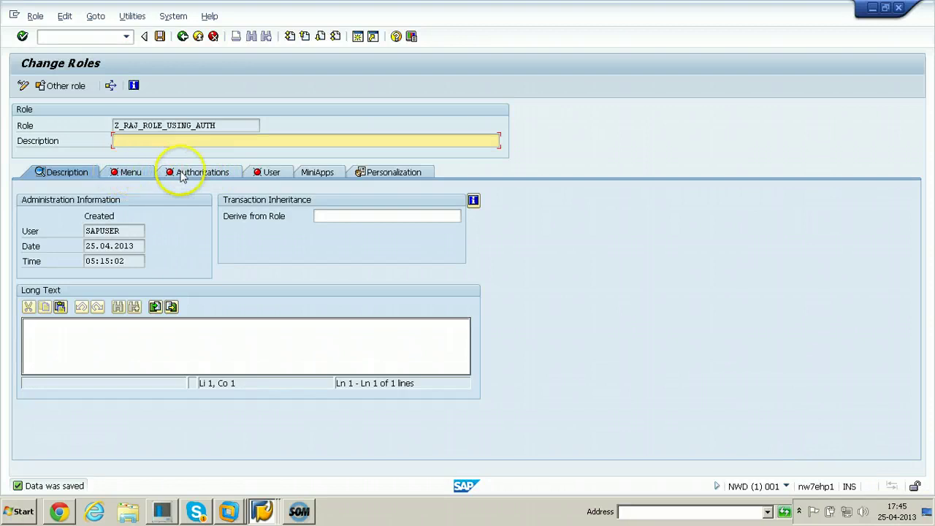
# - Generate a proposed authorization profile name and text for Z_RAJ_ROLE_USING_AUTH and save the role
pyautogui.click(202, 171)
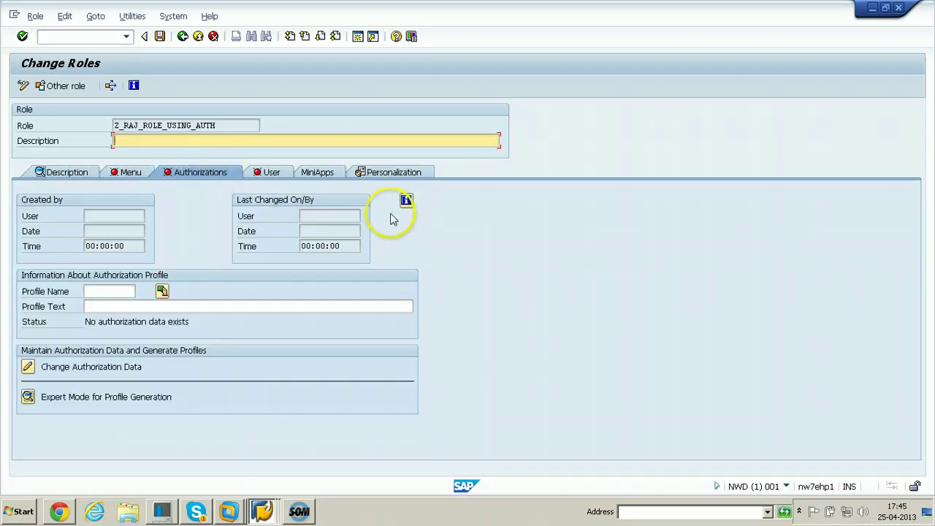
pyautogui.click(160, 36)
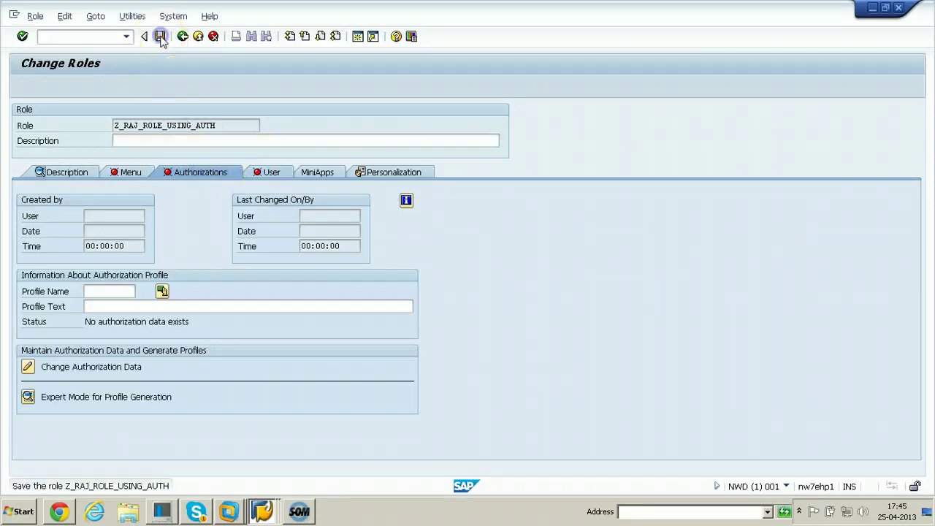
pyautogui.click(162, 291)
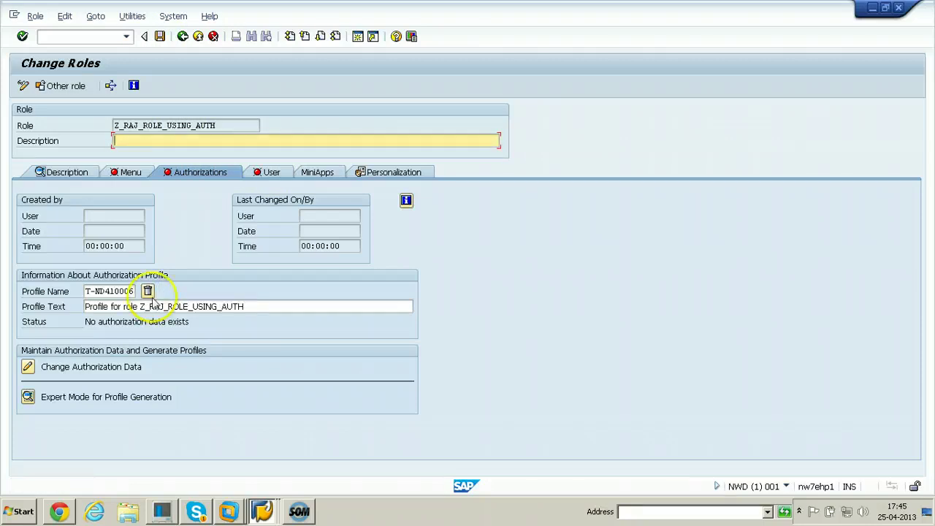
pyautogui.click(160, 36)
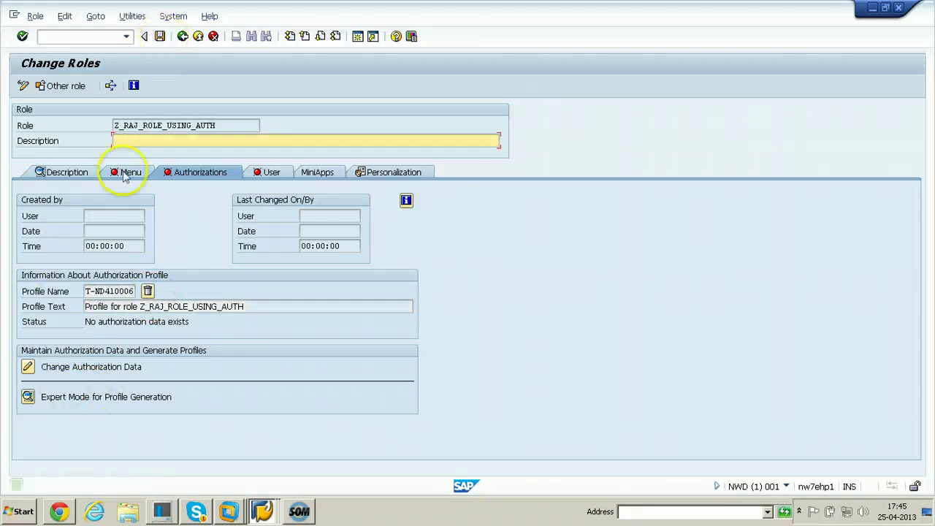
# - Open the role's authorization data for change and adopt the SAP_ALL template, inserting all authorizations
pyautogui.click(28, 367)
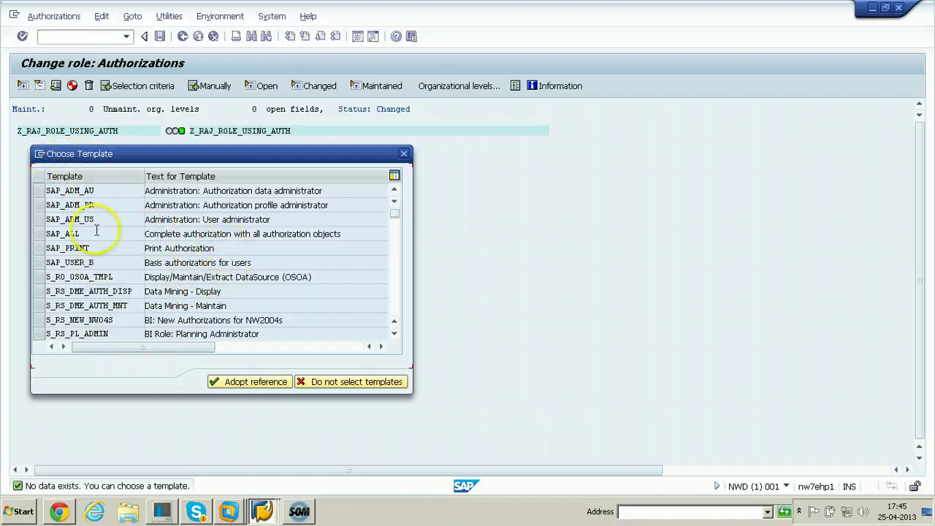
pyautogui.click(38, 236)
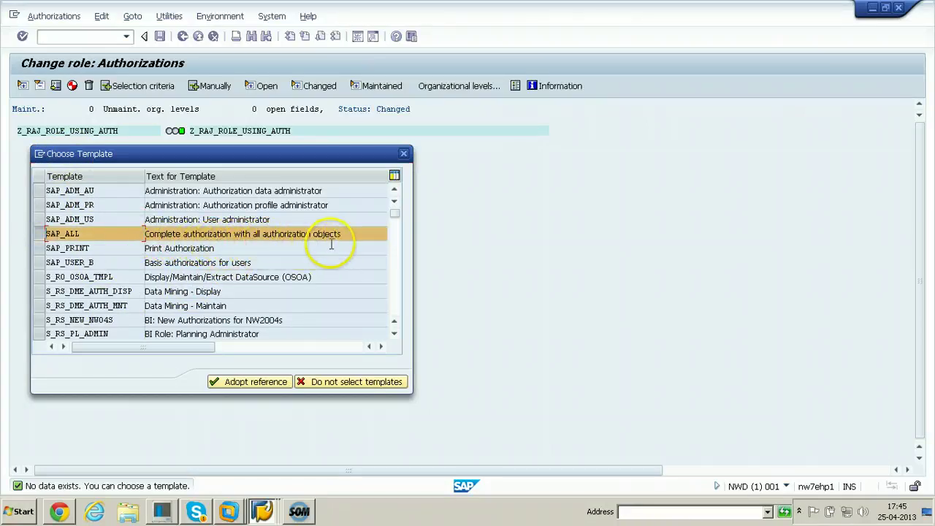
pyautogui.click(226, 382)
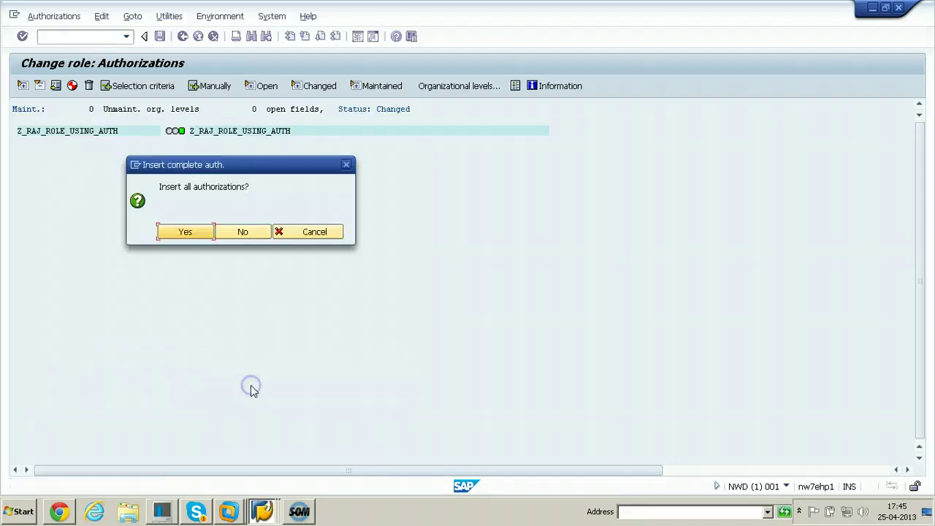
pyautogui.click(187, 232)
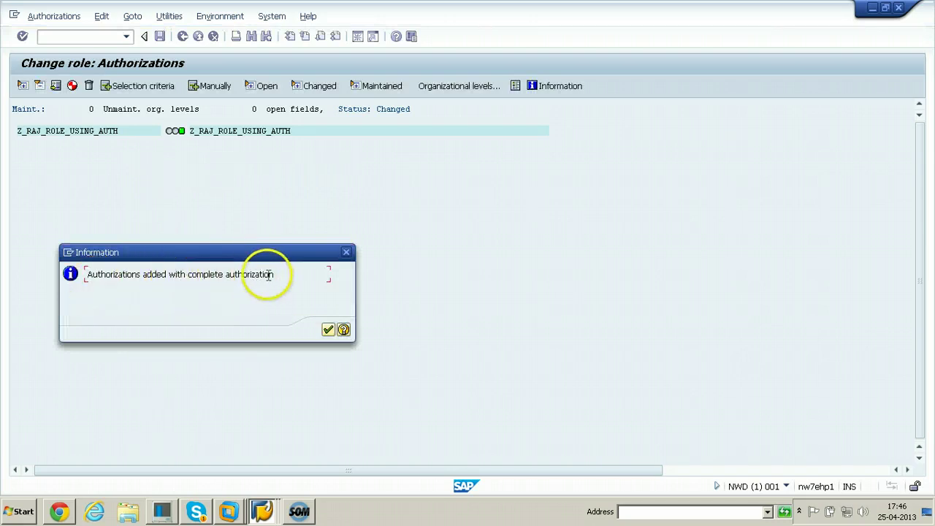
pyautogui.click(328, 331)
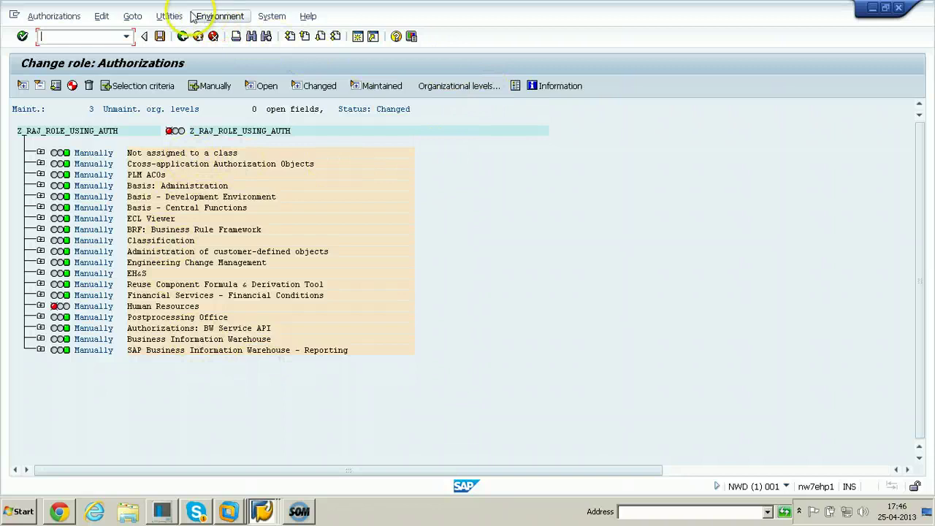
# - Turn on technical names and assign full authorization to all unmaintained fields of the role
pyautogui.click(169, 16)
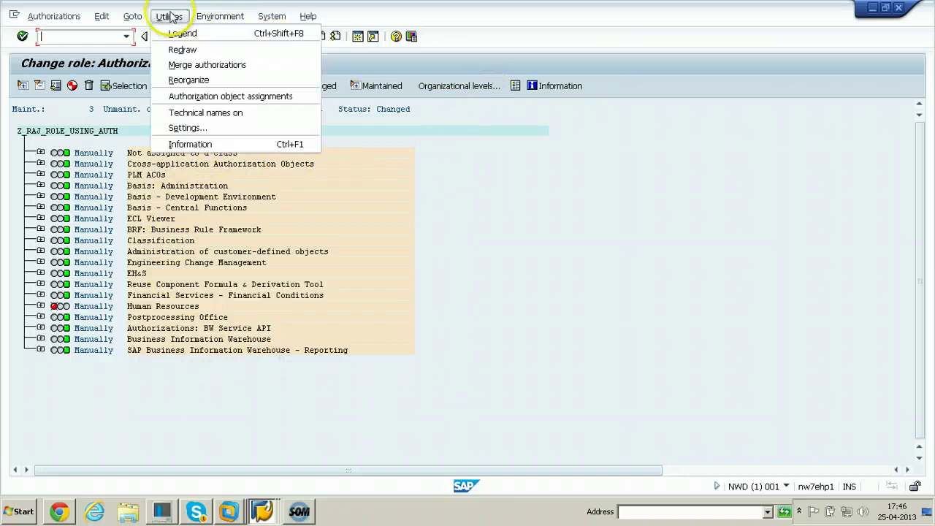
pyautogui.click(187, 114)
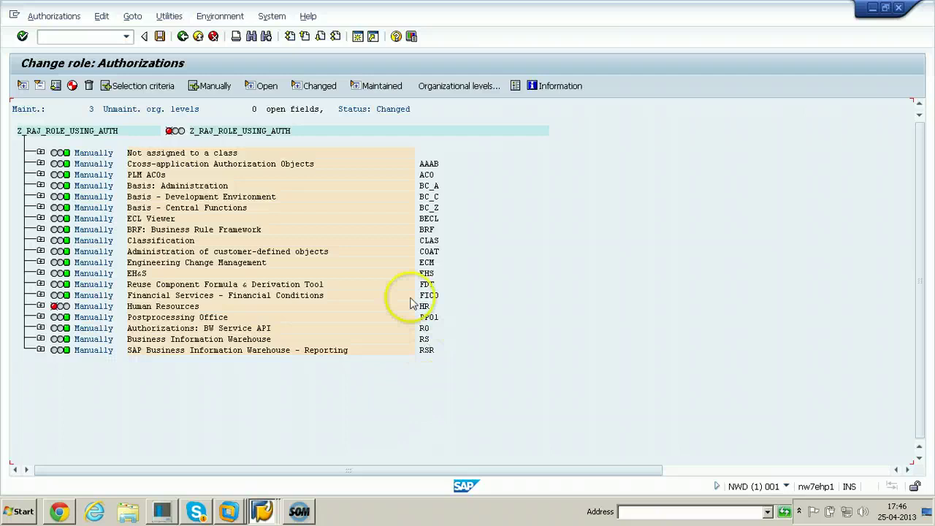
pyautogui.click(176, 133)
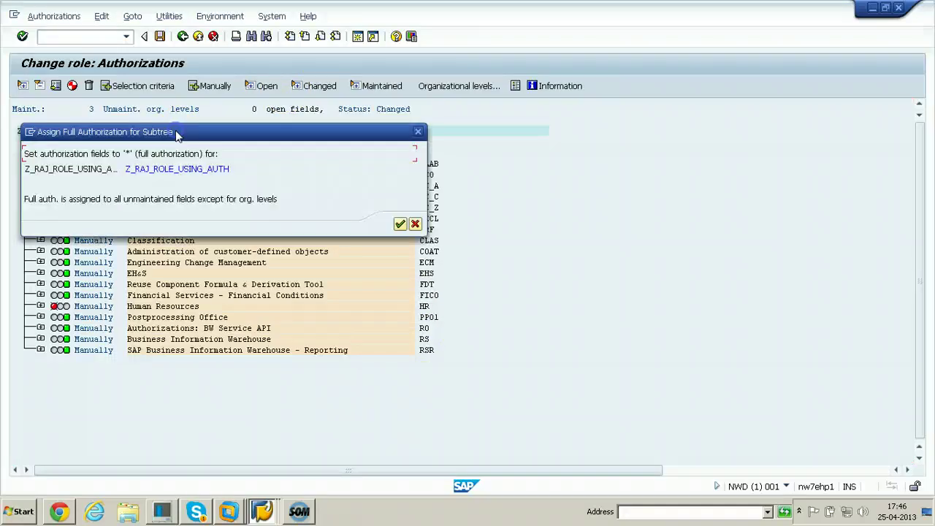
pyautogui.click(399, 225)
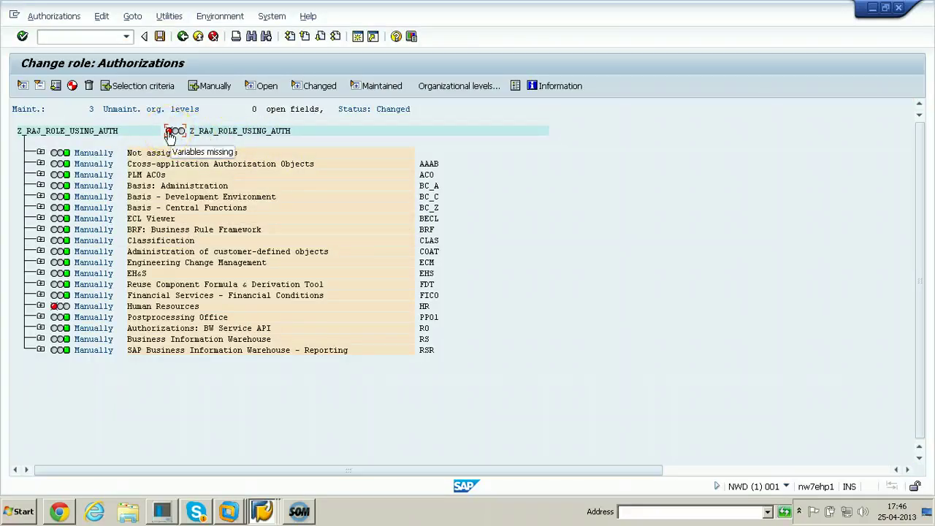
# - Set the Plan Version organizational level to full authorization (*), then save the authorizations and generate the profile
pyautogui.click(448, 86)
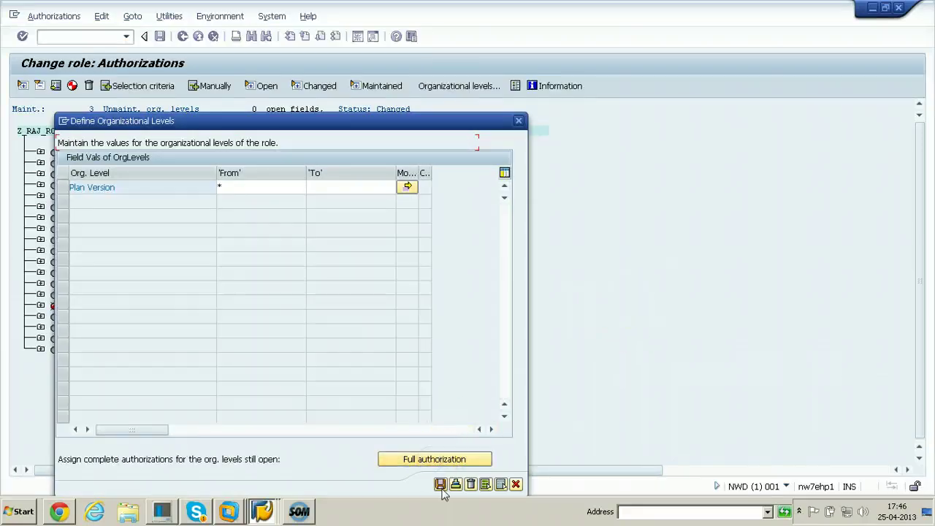
pyautogui.click(441, 485)
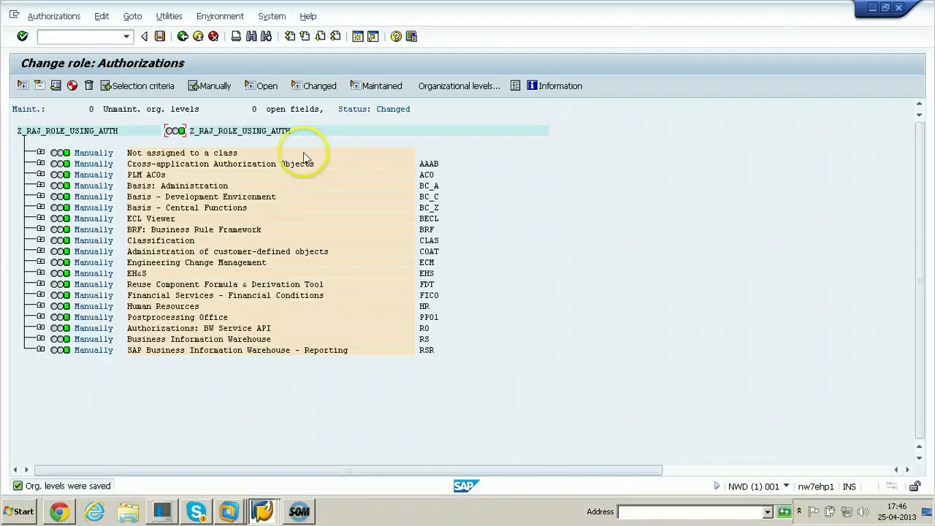
pyautogui.click(159, 36)
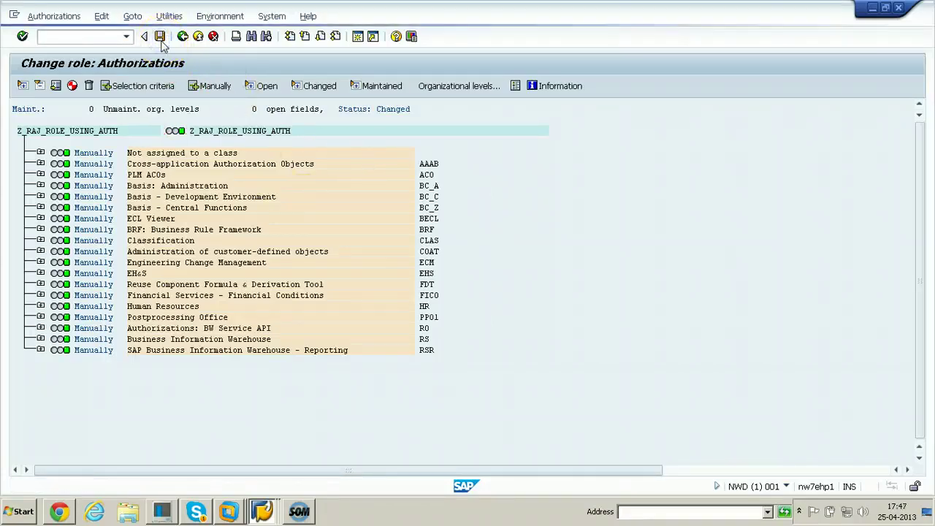
pyautogui.click(71, 85)
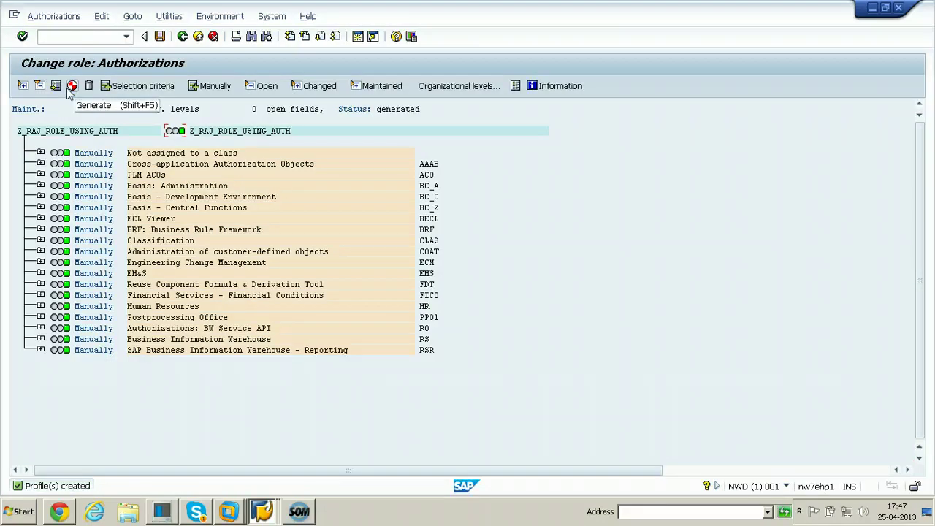
# - Return to the role and begin a user ID entry with "user" in its user assignments
pyautogui.click(183, 36)
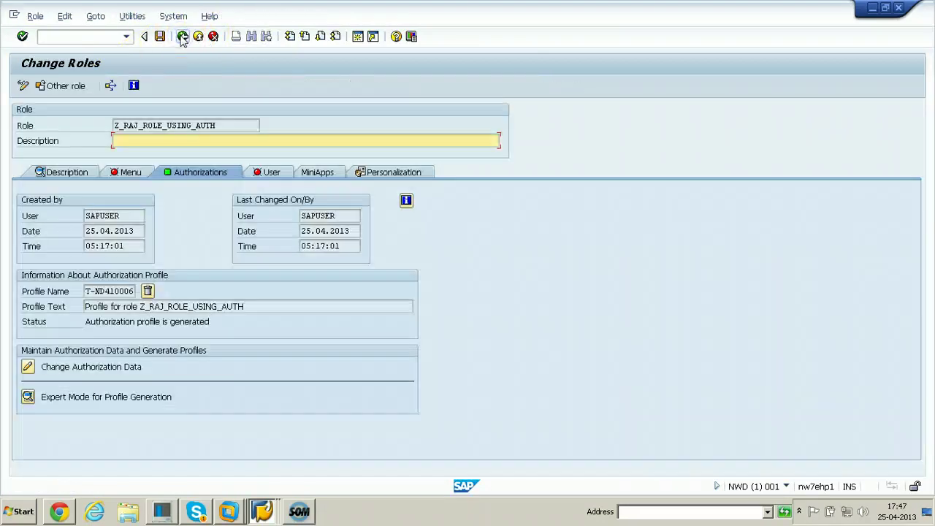
pyautogui.click(267, 175)
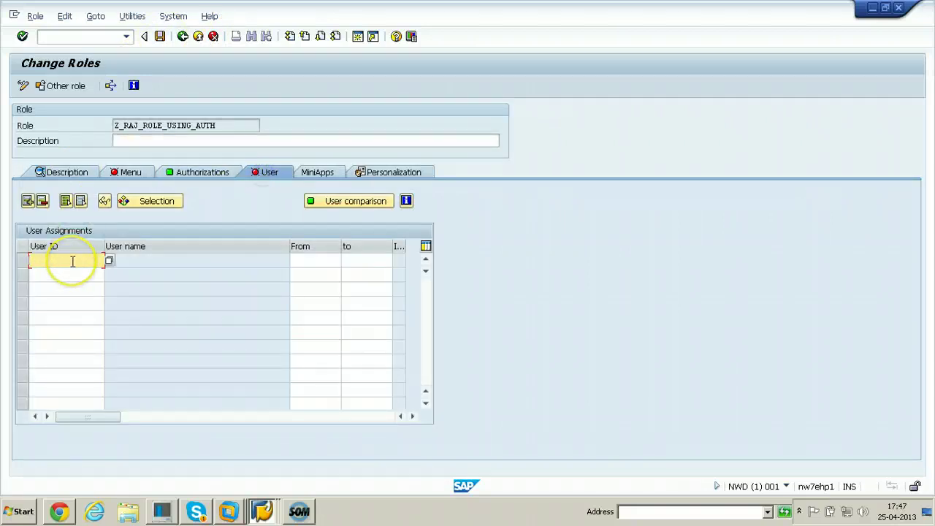
pyautogui.write('user')
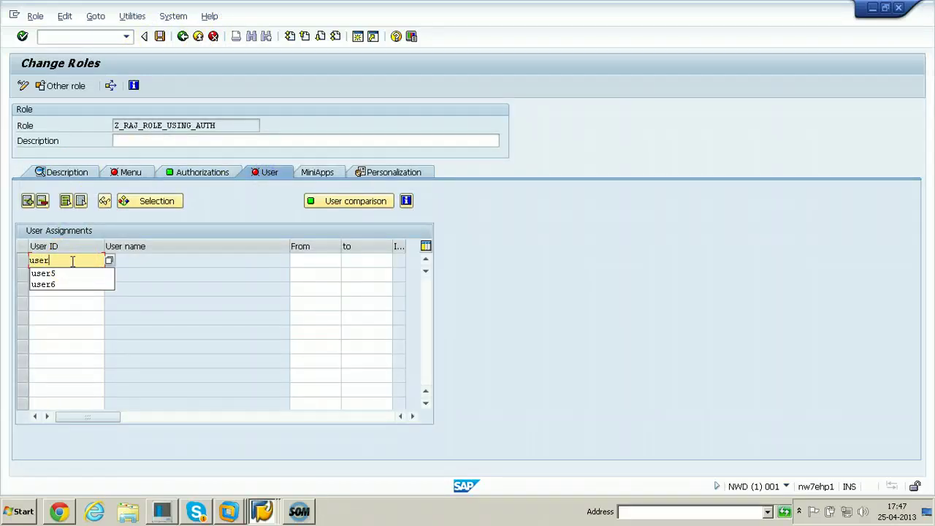
# - In a new session, create user6, user7, user8, user9 and user10 together through mass user maintenance and save them
pyautogui.click(357, 36)
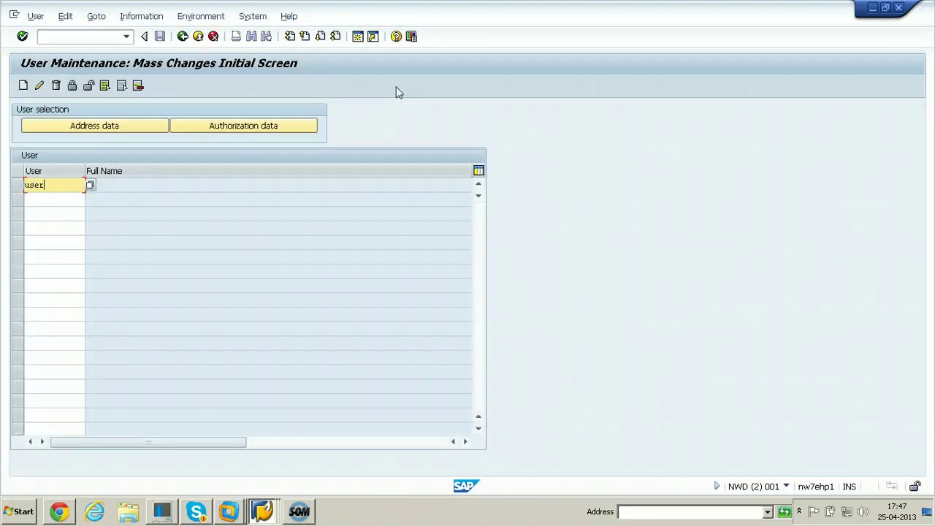
pyautogui.press('Down')
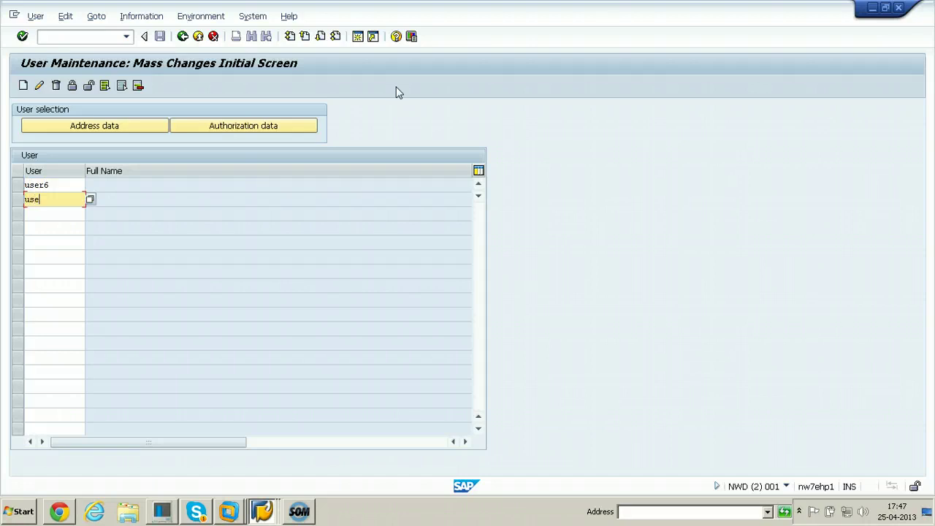
pyautogui.write('user7')
pyautogui.press('Down')
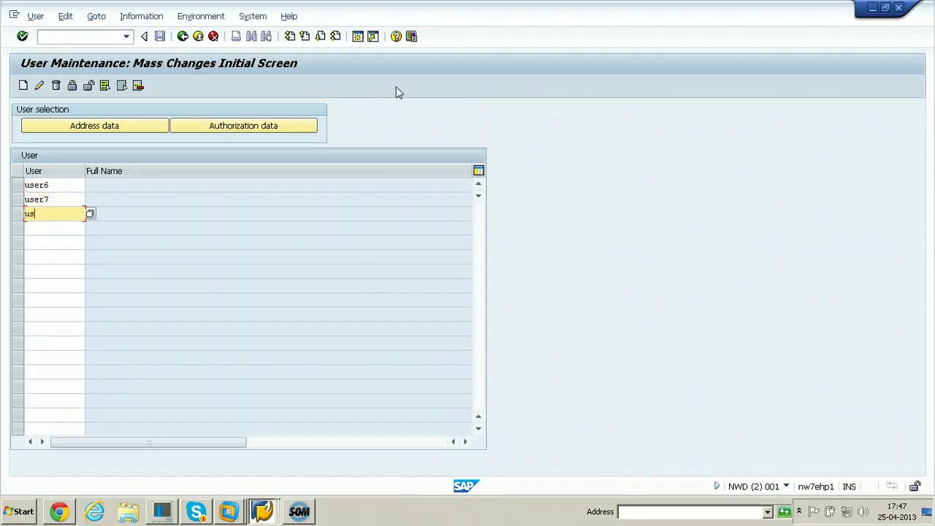
pyautogui.press('Down')
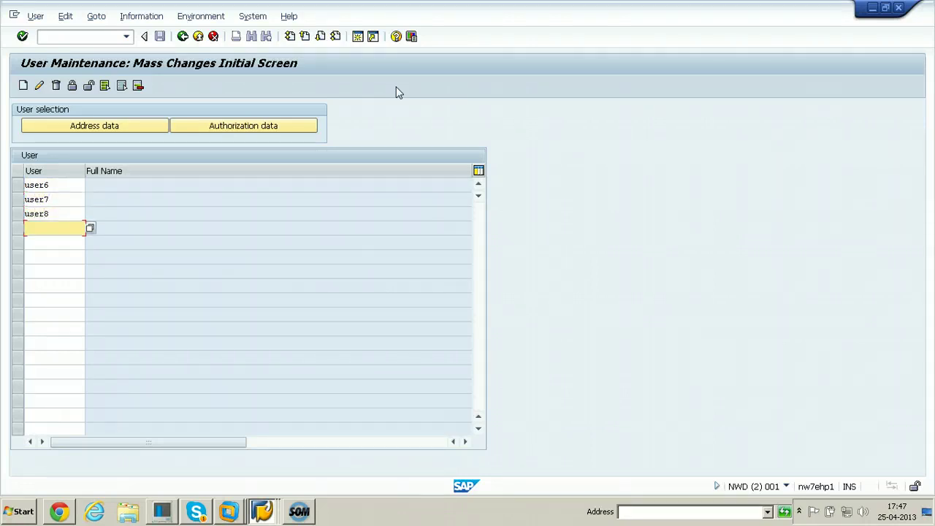
pyautogui.press('Down')
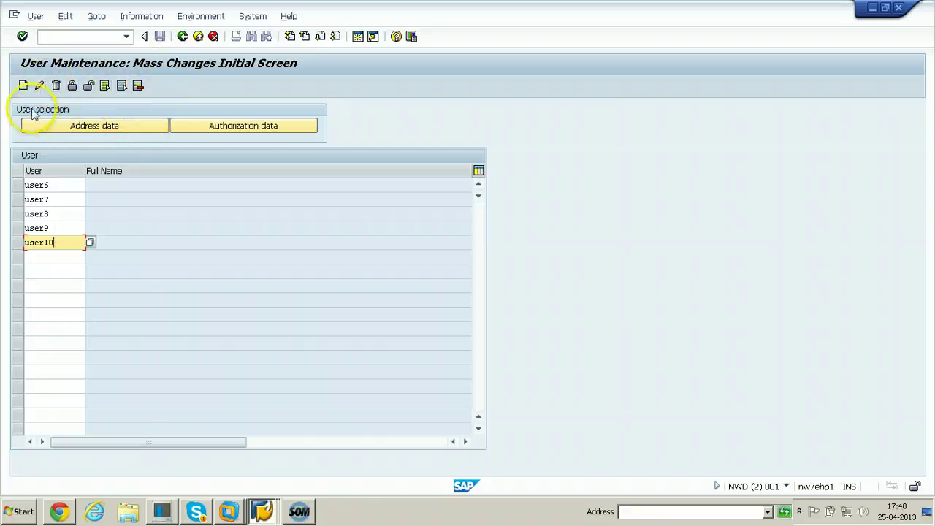
pyautogui.click(22, 86)
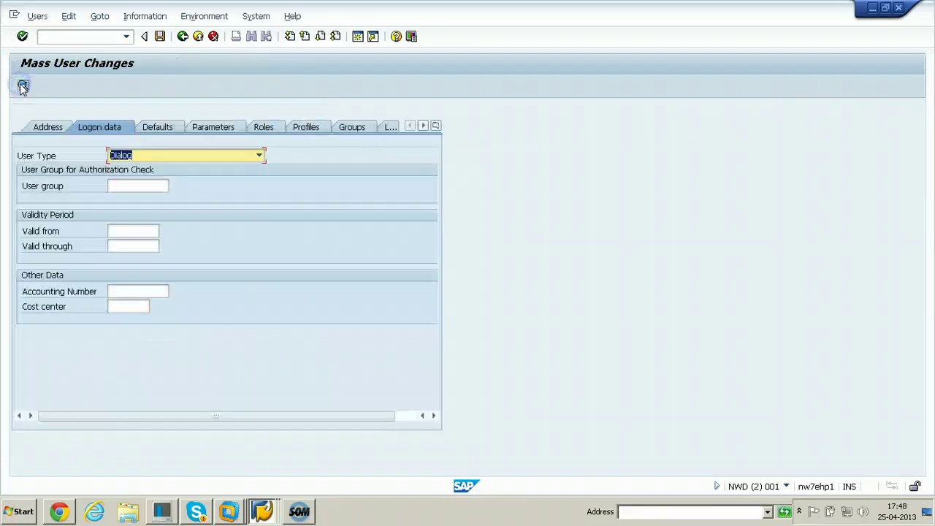
pyautogui.click(160, 38)
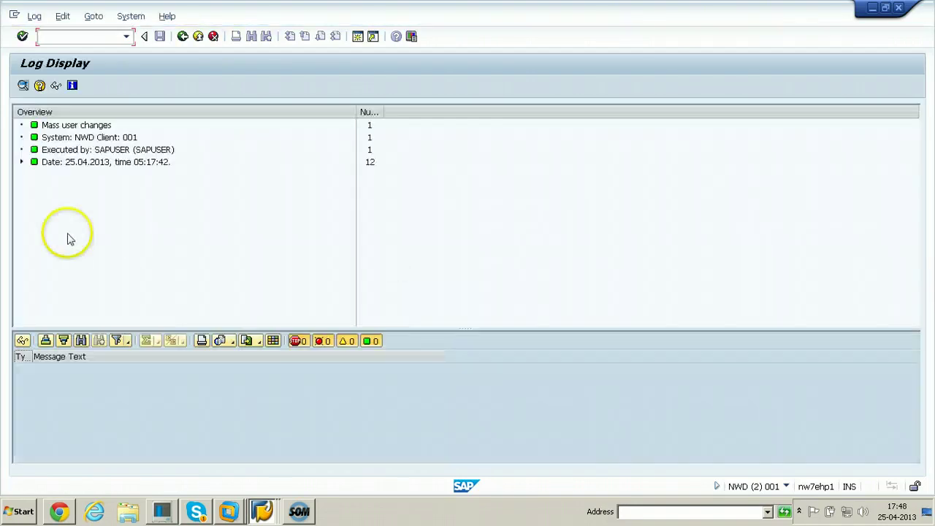
# - Expand the mass change log and examine the messages with the generated passwords for the new users
pyautogui.click(21, 162)
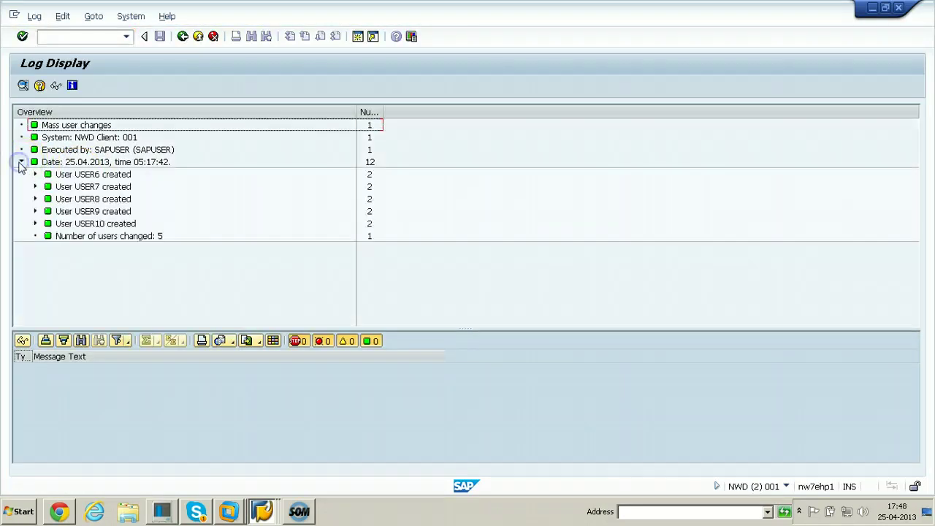
pyautogui.click(73, 175)
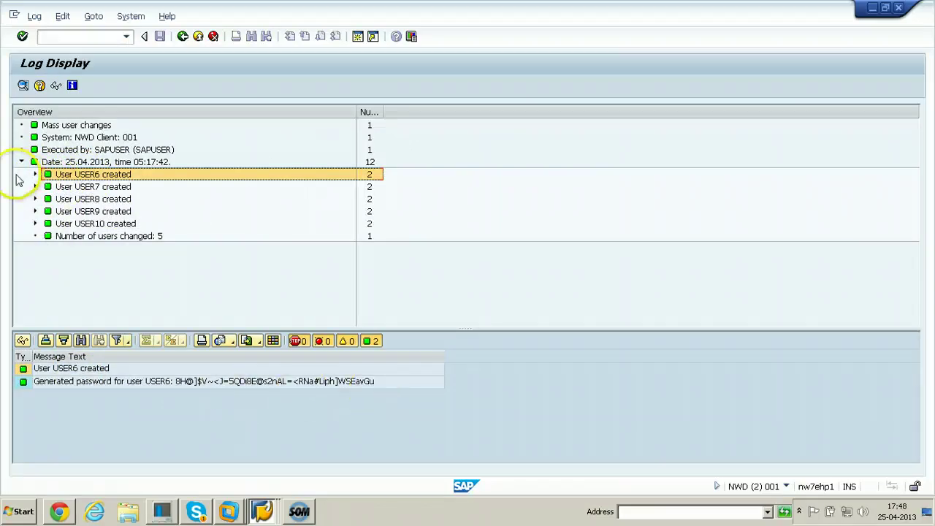
pyautogui.click(52, 161)
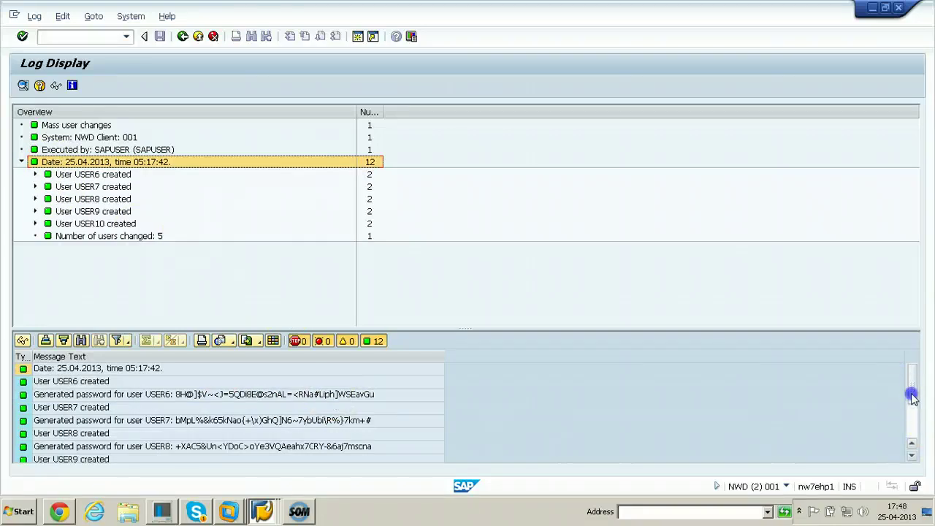
pyautogui.click(920, 439)
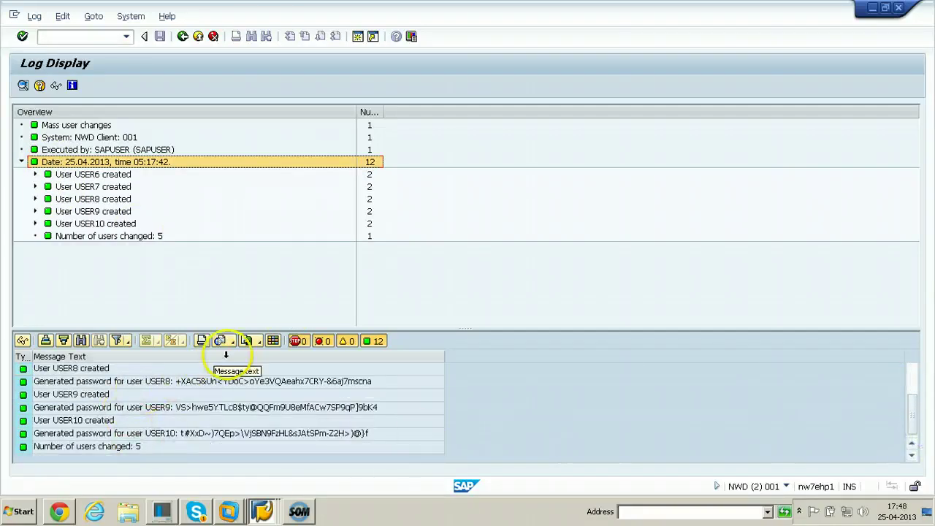
# - Export the mass change log as an HTML file named user6-10 in the SAP GUI folder
pyautogui.click(258, 341)
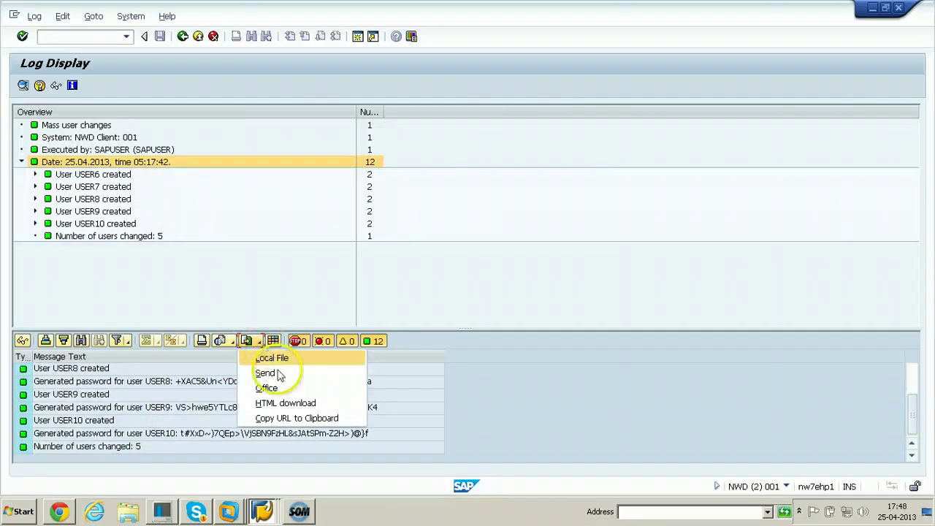
pyautogui.click(285, 402)
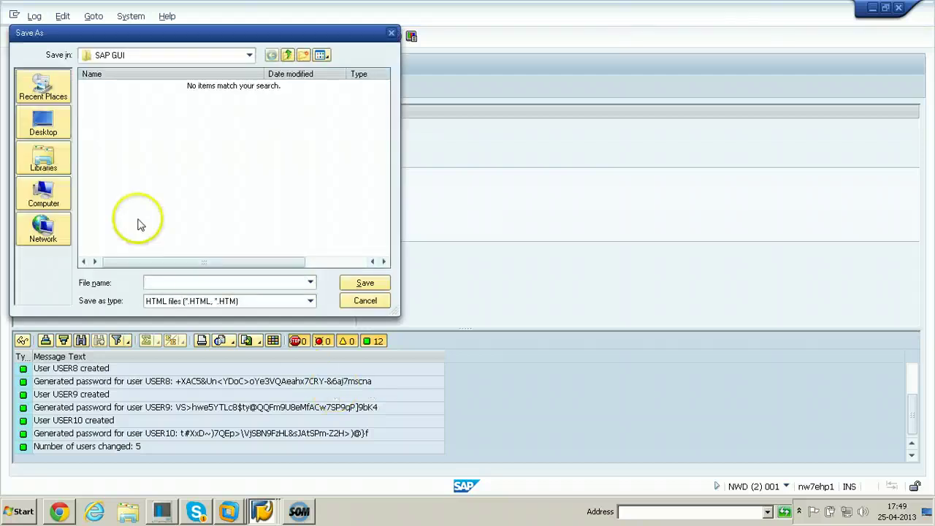
pyautogui.click(117, 57)
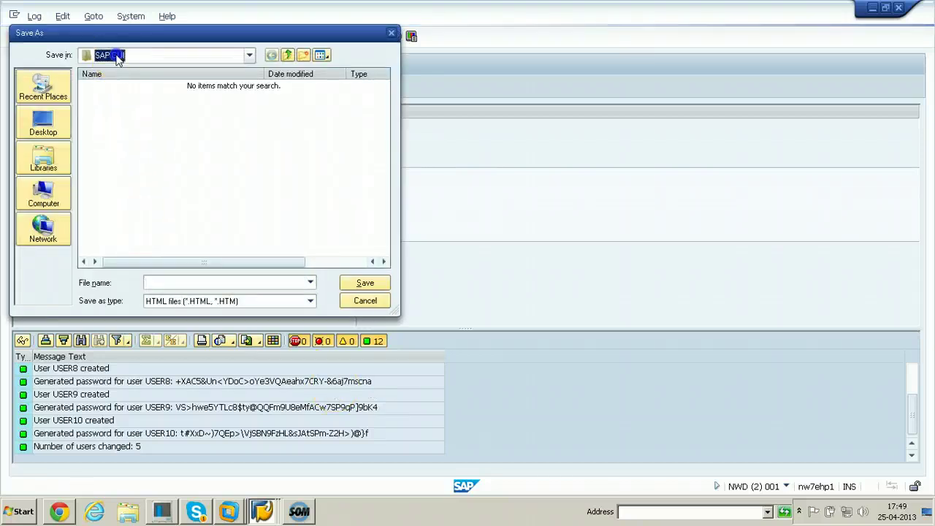
pyautogui.click(117, 57)
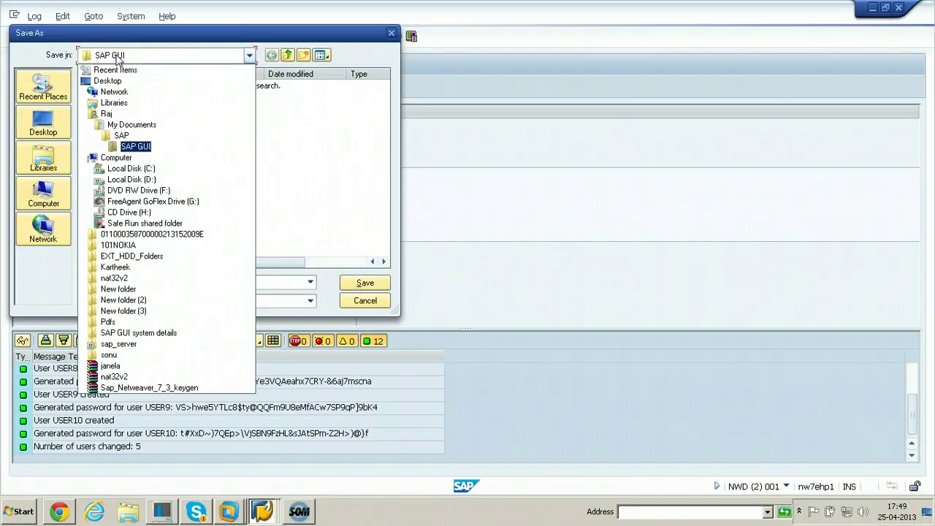
pyautogui.click(118, 59)
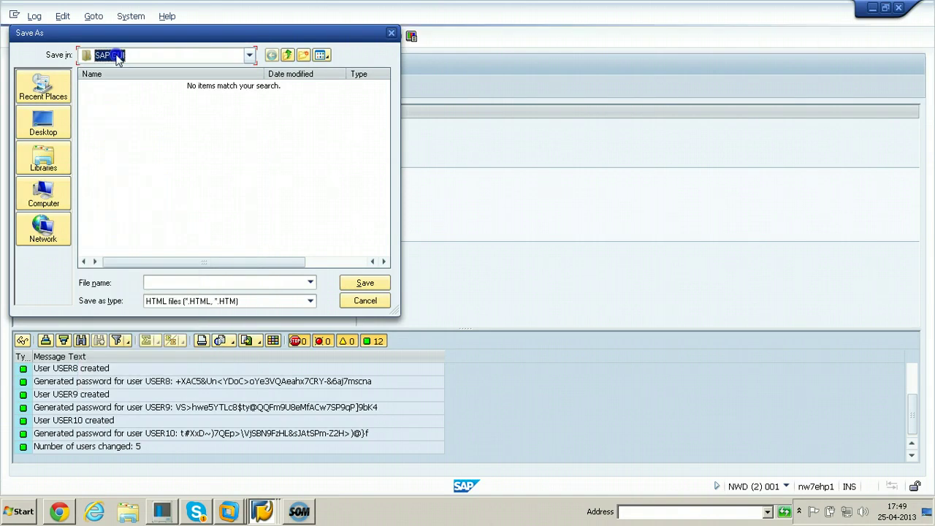
pyautogui.click(187, 290)
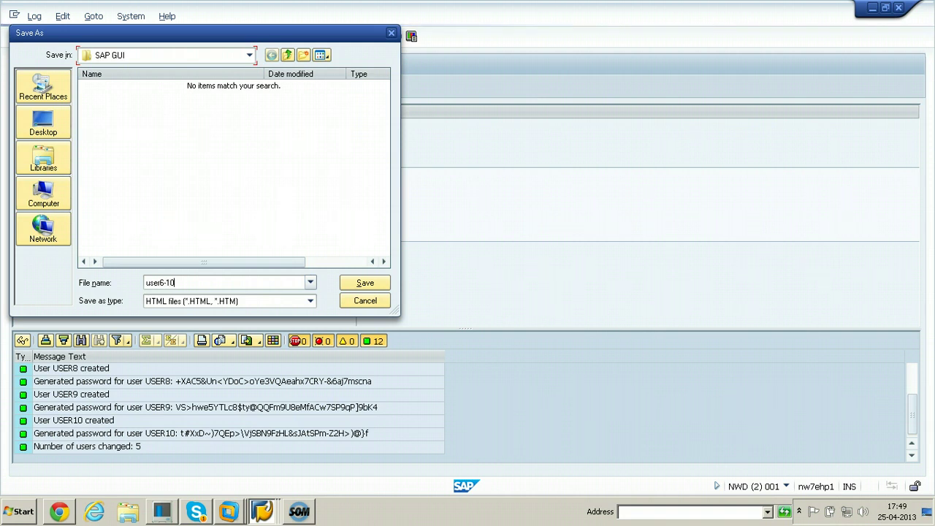
pyautogui.click(365, 302)
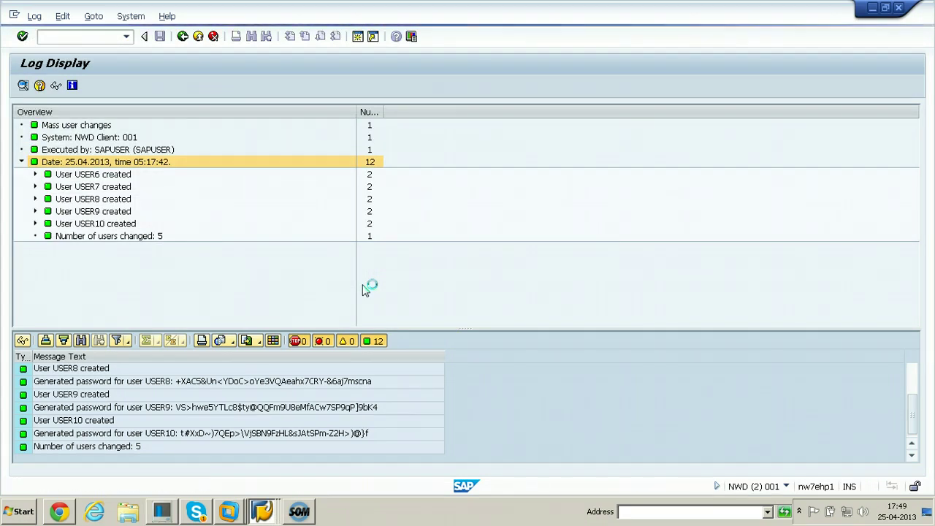
pyautogui.click(109, 482)
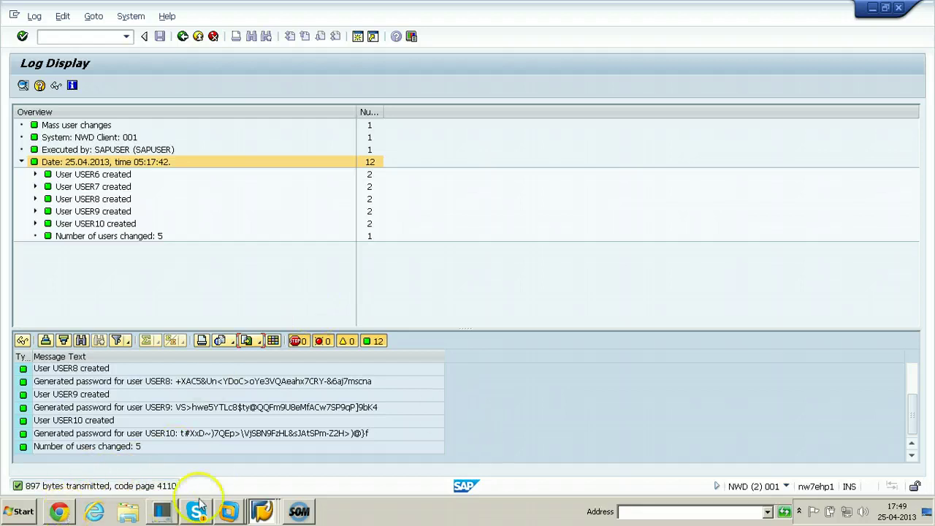
# - Return to the role Z_RAJ_ROLE_USING_AUTH, assign user6, save it and run a complete user master comparison
pyautogui.click(262, 511)
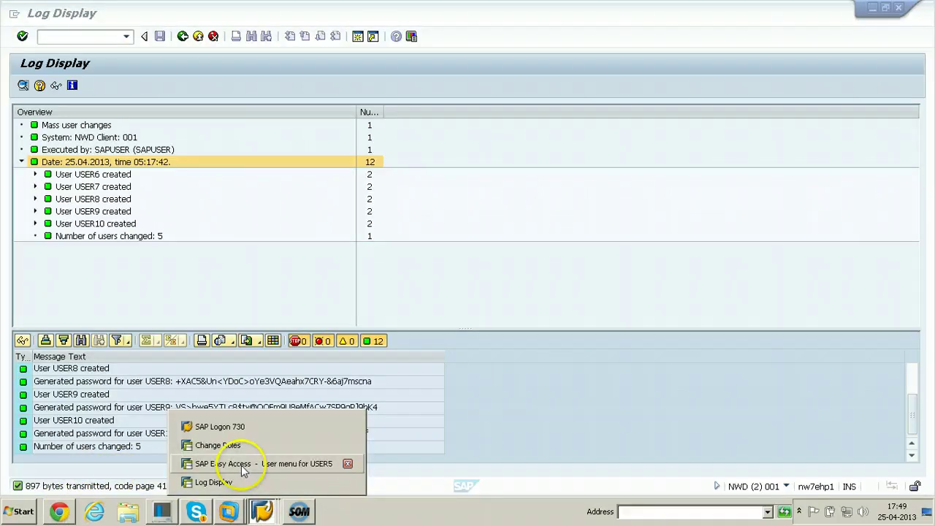
pyautogui.click(222, 446)
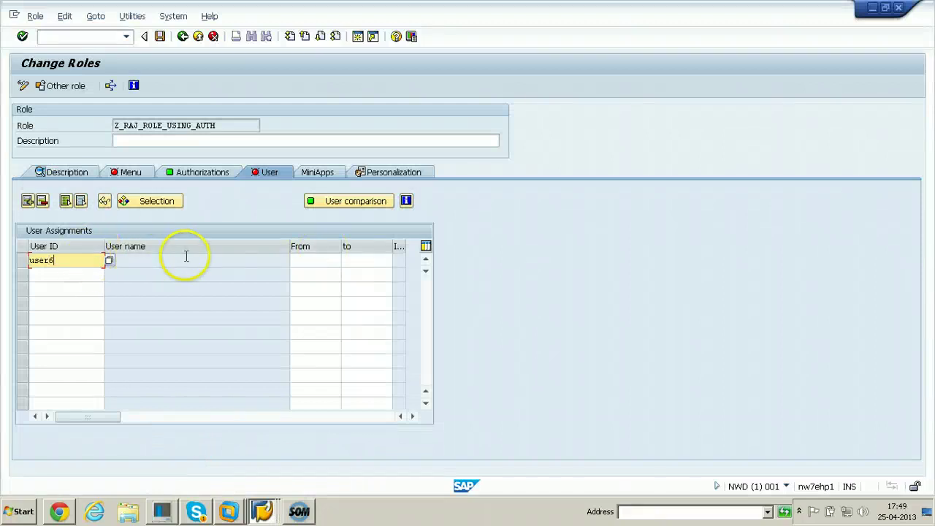
pyautogui.press('Return')
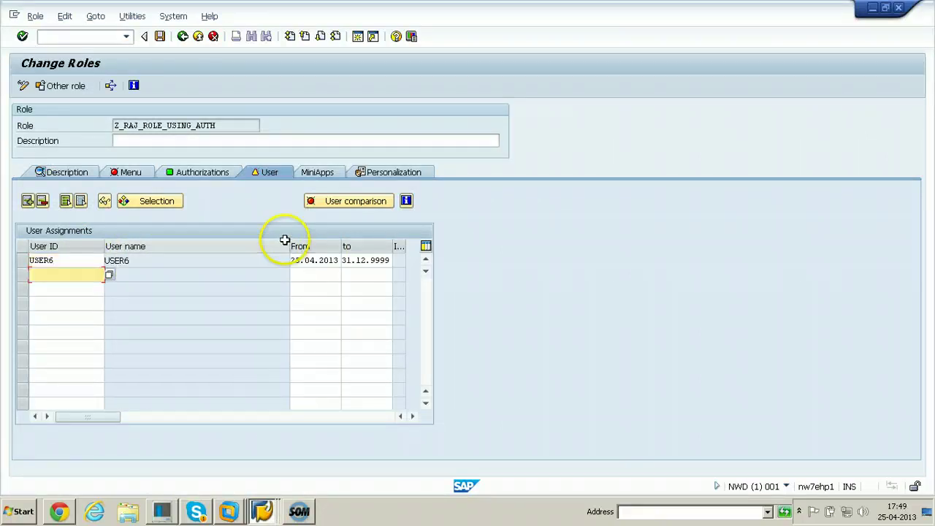
pyautogui.click(161, 37)
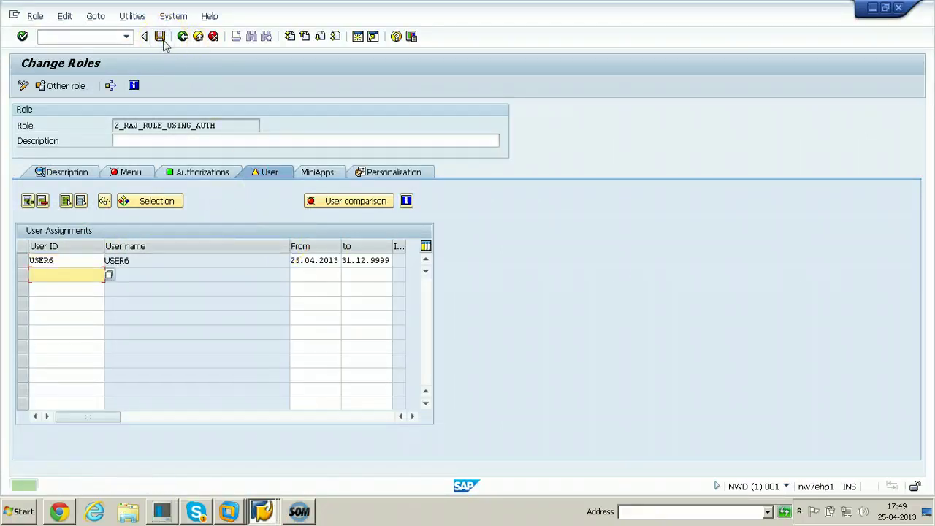
pyautogui.click(359, 205)
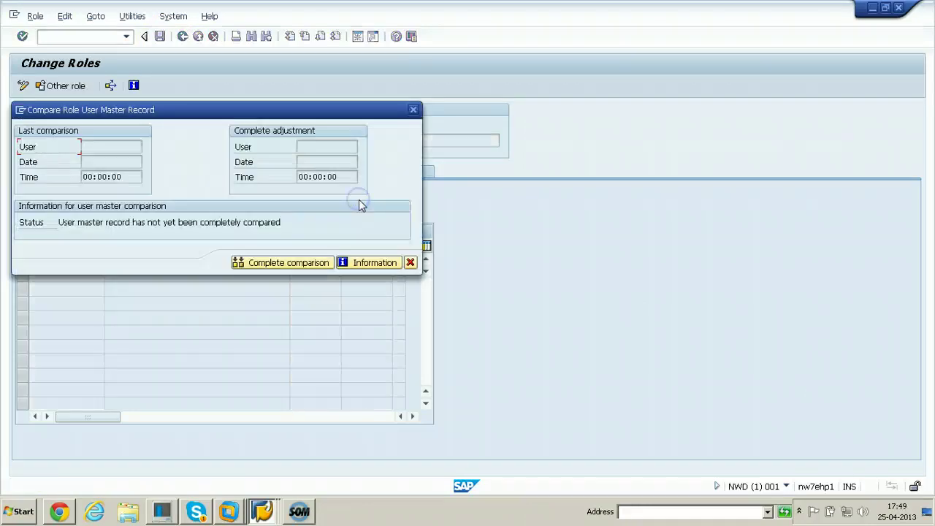
pyautogui.click(291, 266)
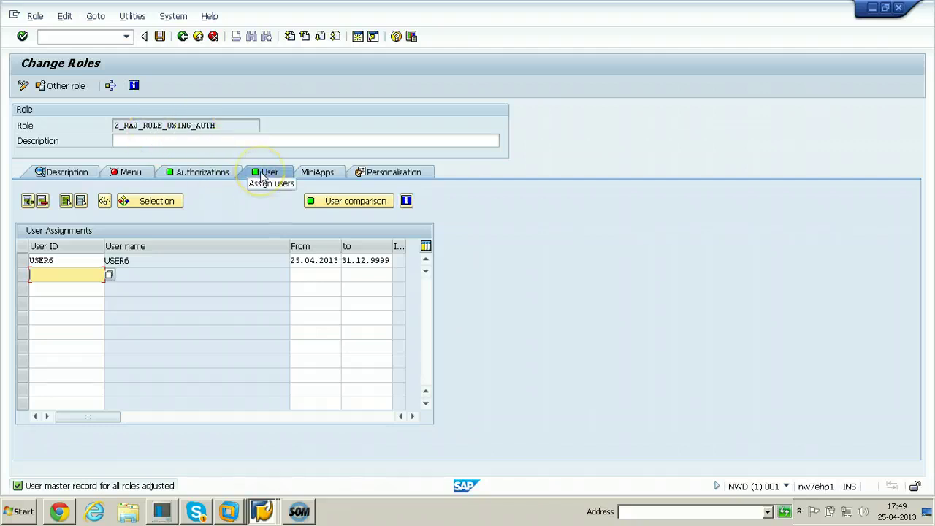
# - Start a new logon to the Netweaver 7.0 system from SAP Logon and enter user6 as the user
pyautogui.click(261, 512)
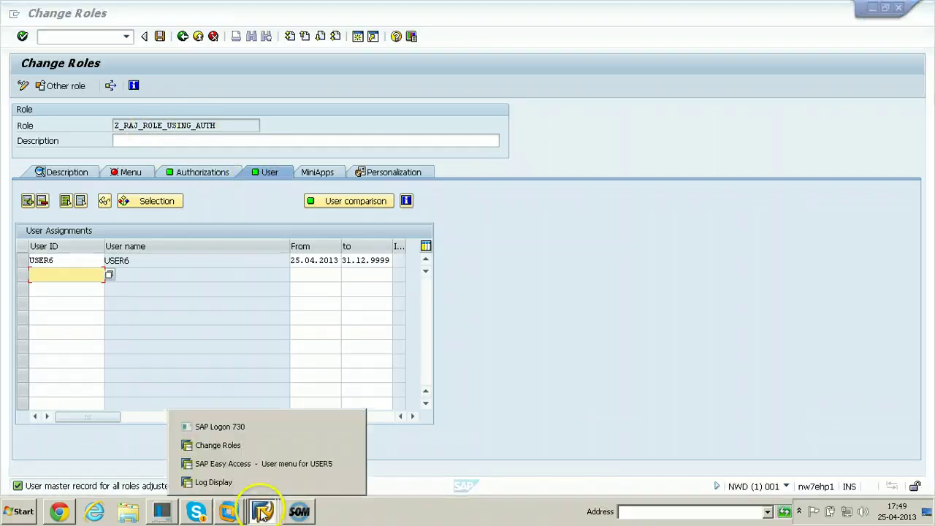
pyautogui.click(235, 431)
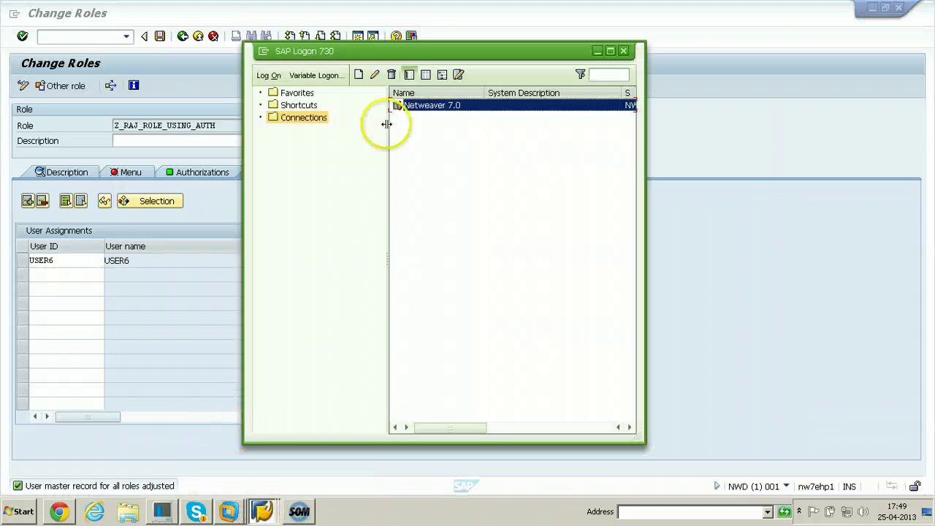
pyautogui.doubleClick(409, 105)
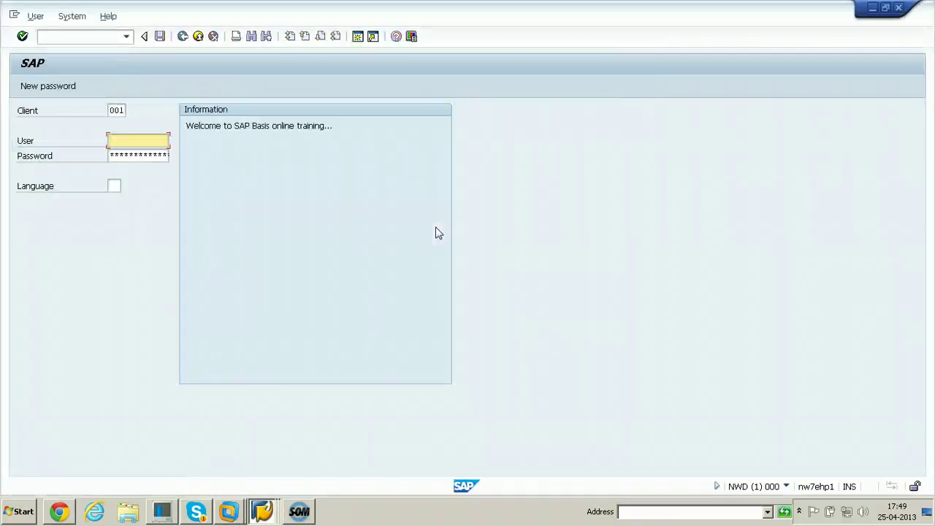
pyautogui.write('user')
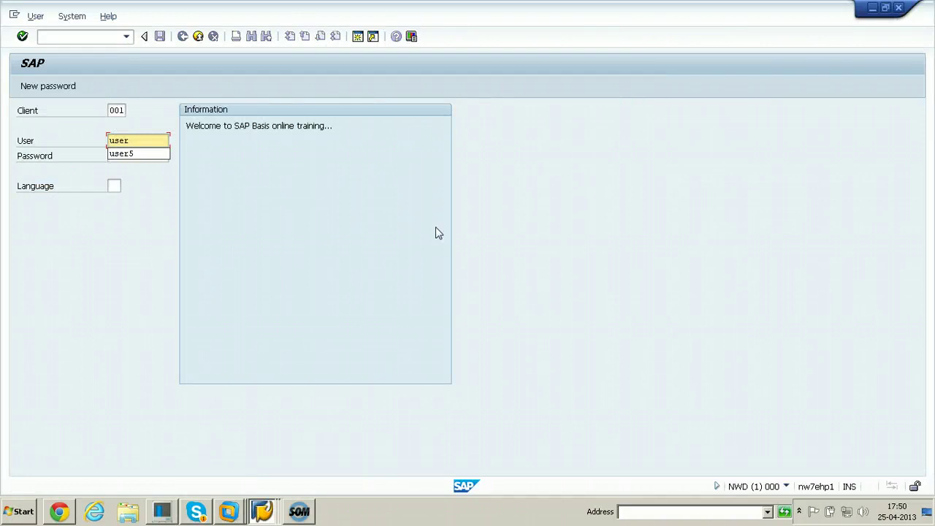
pyautogui.write('6')
pyautogui.press('Tab')
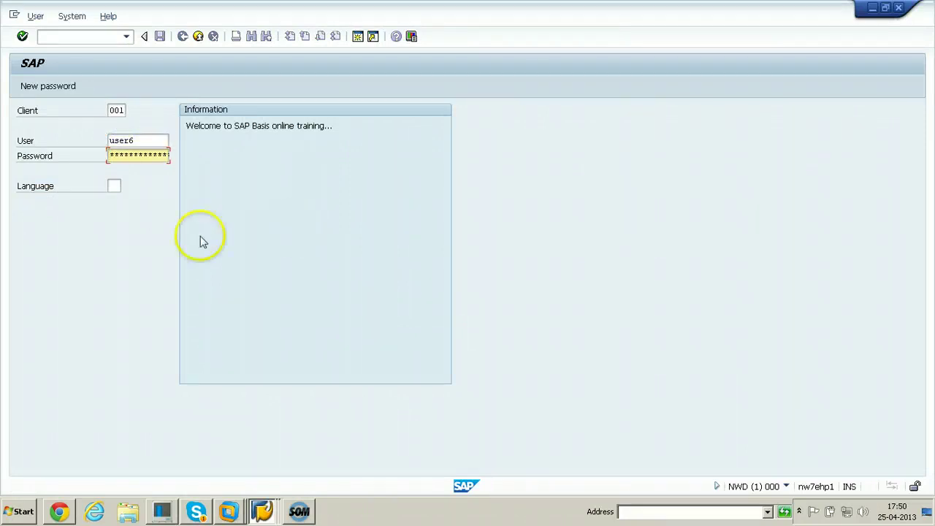
# - Open the SAP GUI folder inside the SAP folder of the Documents library
pyautogui.click(14, 511)
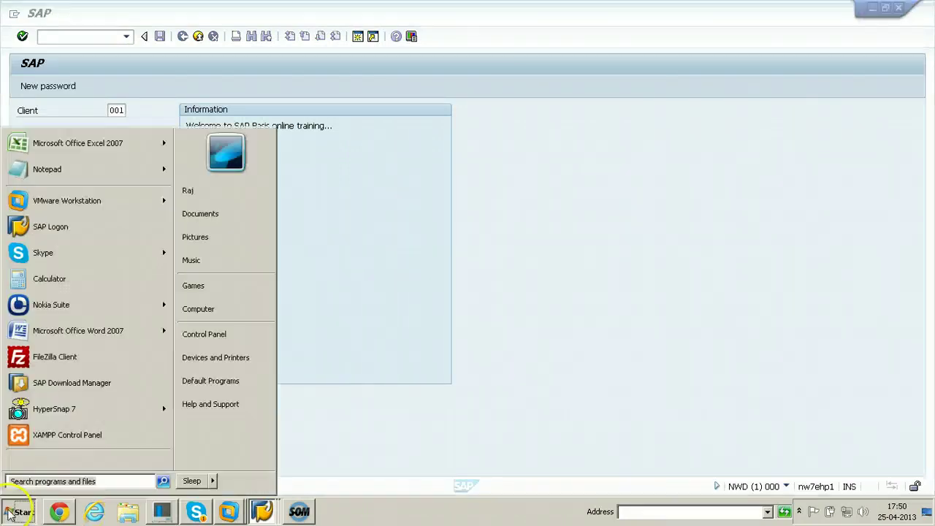
pyautogui.click(220, 213)
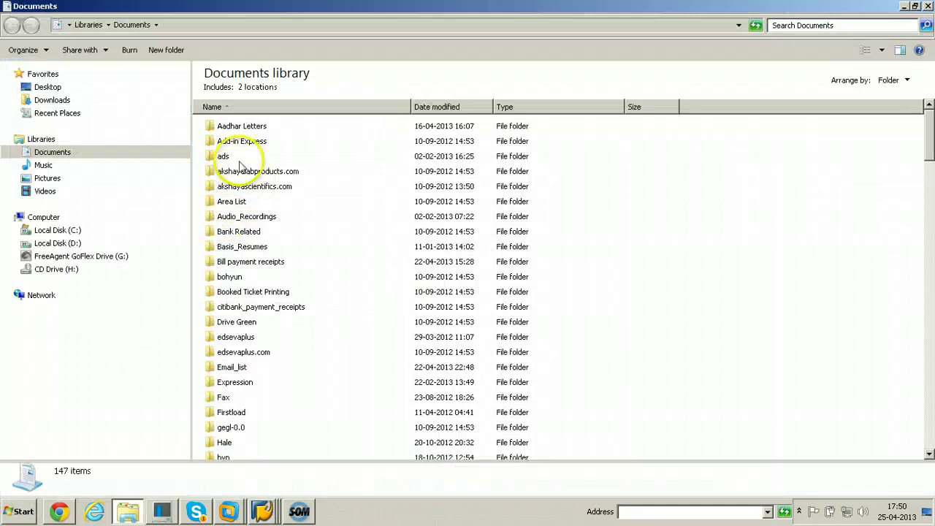
pyautogui.click(228, 156)
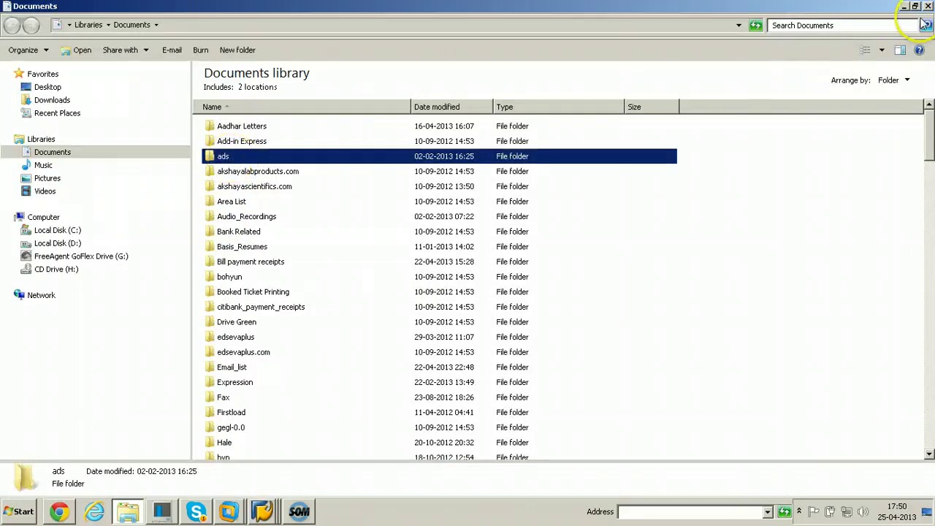
pyautogui.click(219, 204)
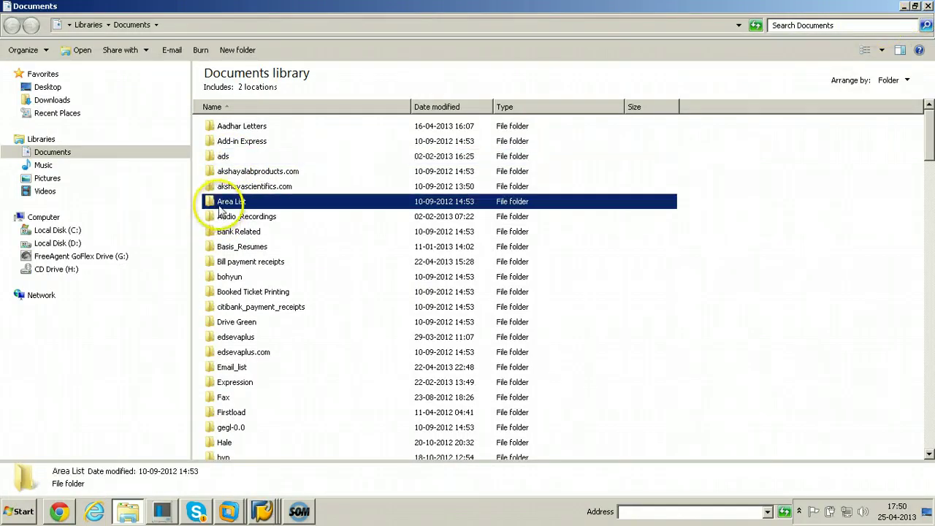
pyautogui.press('s')
pyautogui.doubleClick(227, 152)
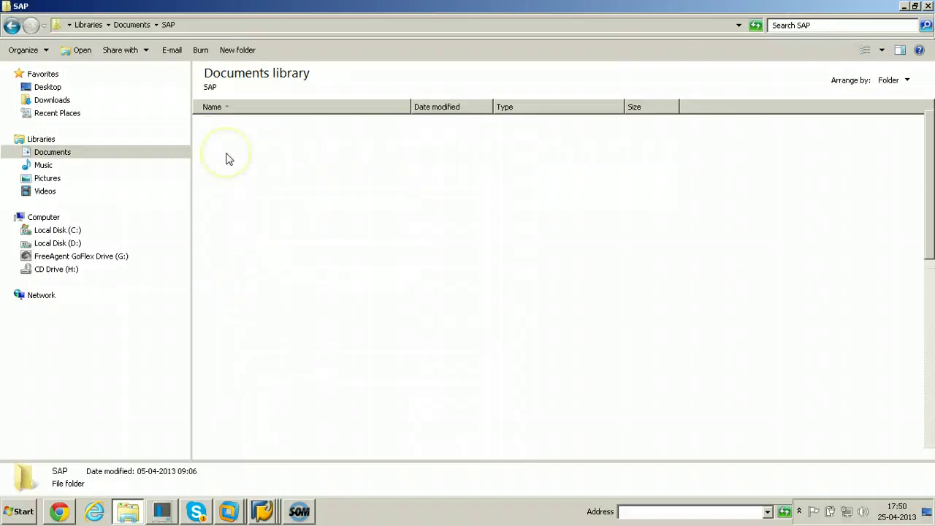
pyautogui.click(229, 185)
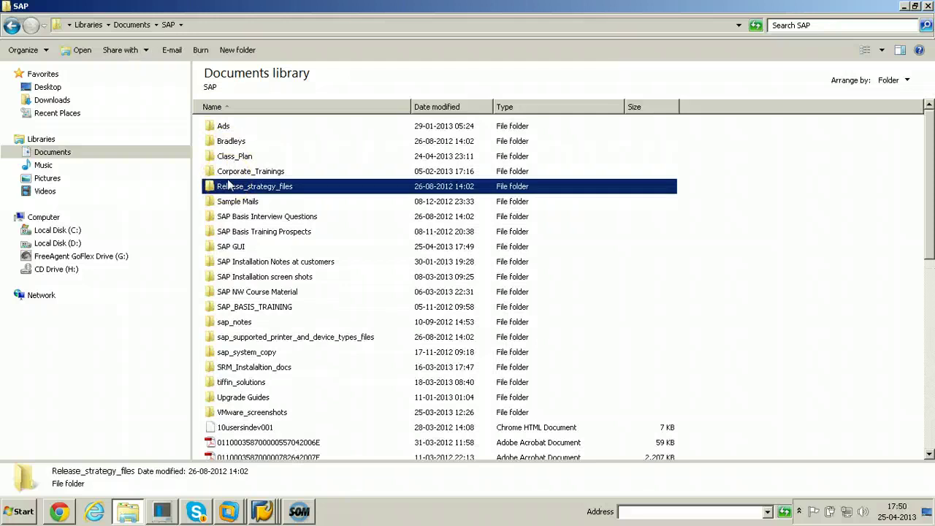
pyautogui.doubleClick(230, 246)
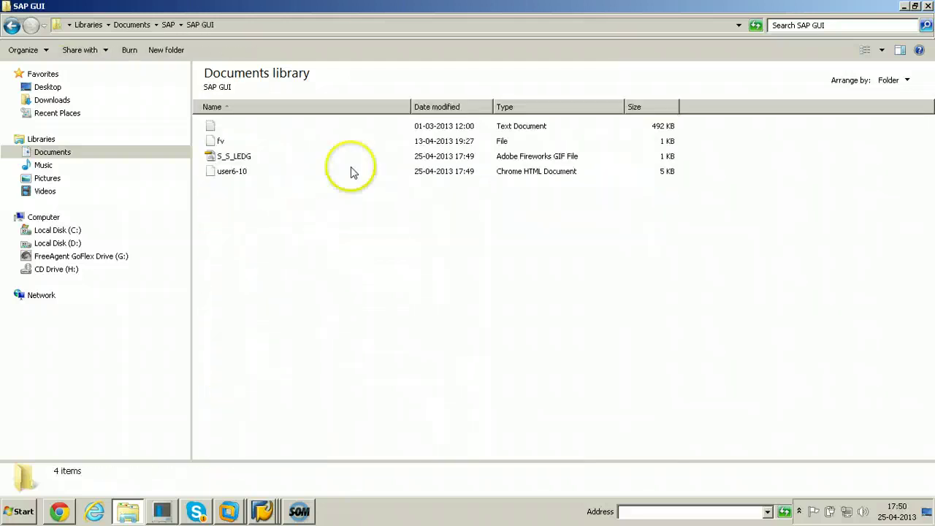
# - Open the exported user6-10 HTML file with Google Chrome
pyautogui.click(229, 174)
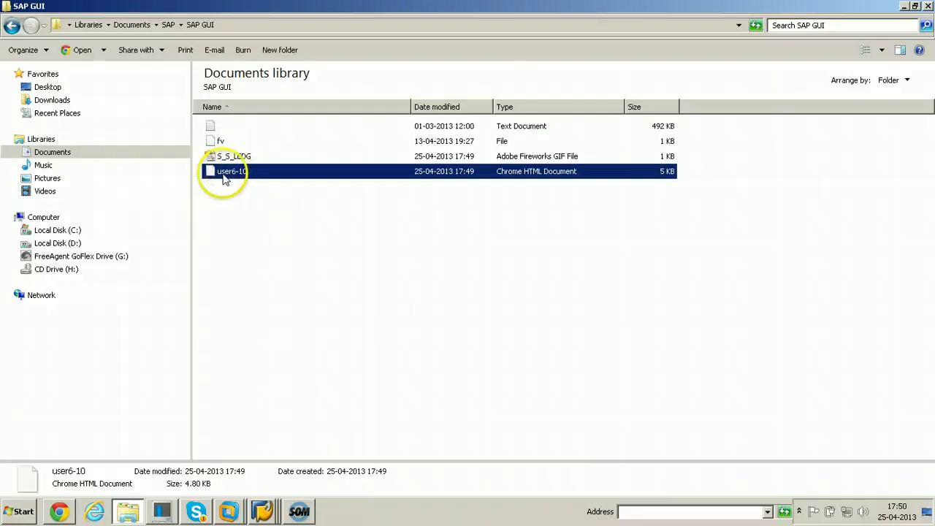
pyautogui.rightClick(327, 175)
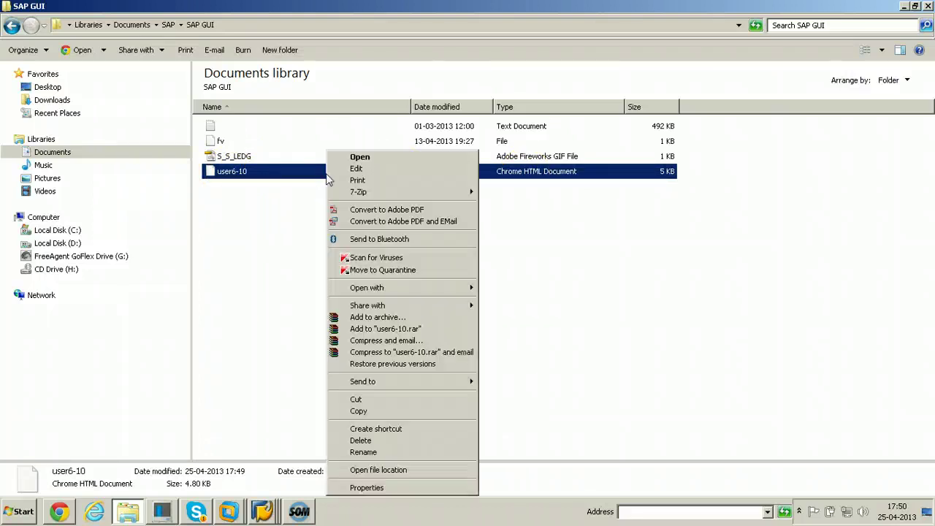
pyautogui.moveTo(390, 288)
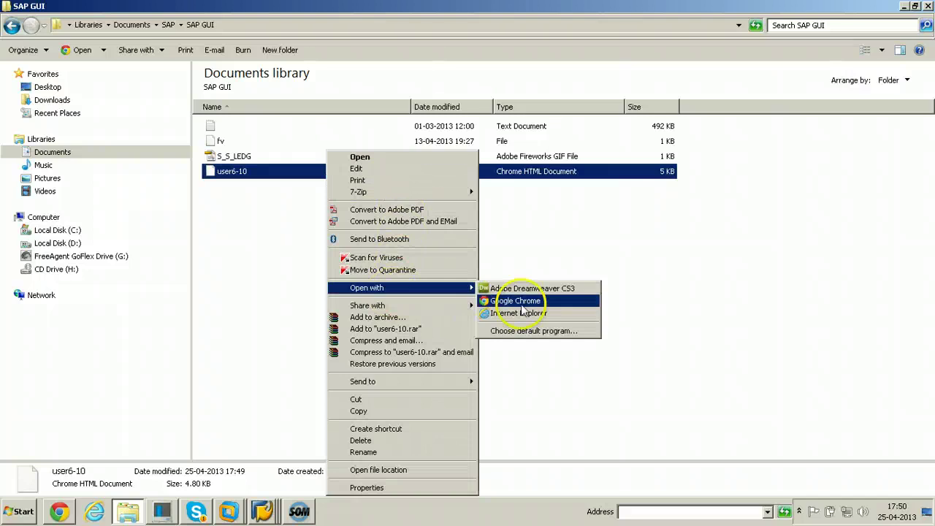
pyautogui.click(523, 303)
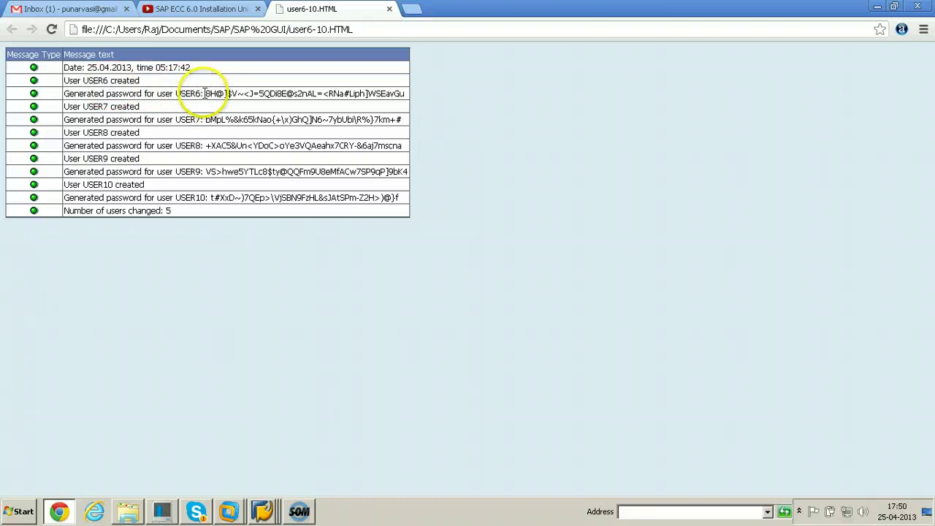
# - Copy the generated password for USER6, then return to the SAP logon screen and log on with it
pyautogui.moveTo(206, 93); pyautogui.dragTo(400, 100)
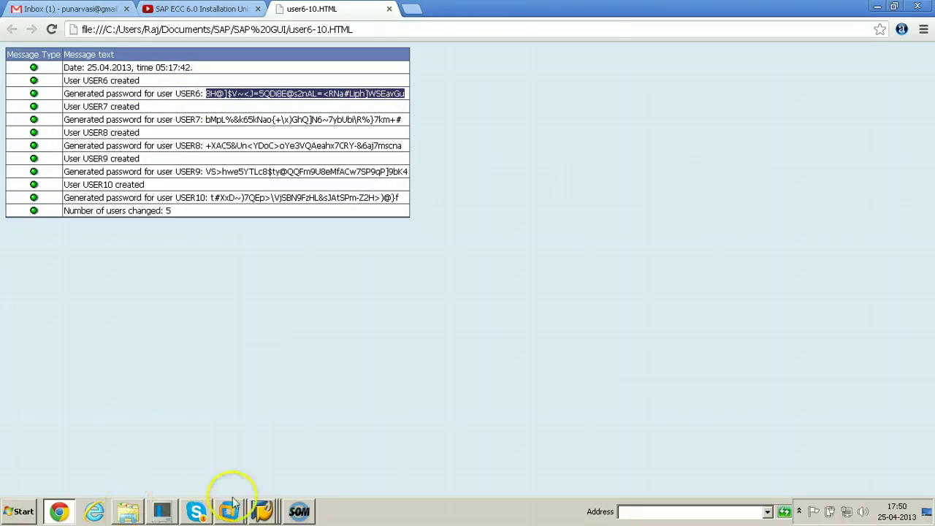
pyautogui.click(263, 511)
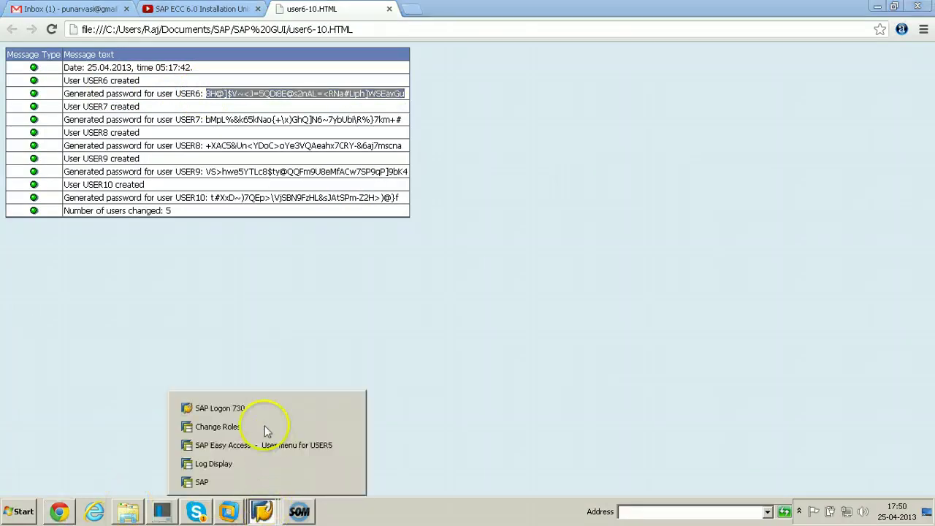
pyautogui.click(218, 482)
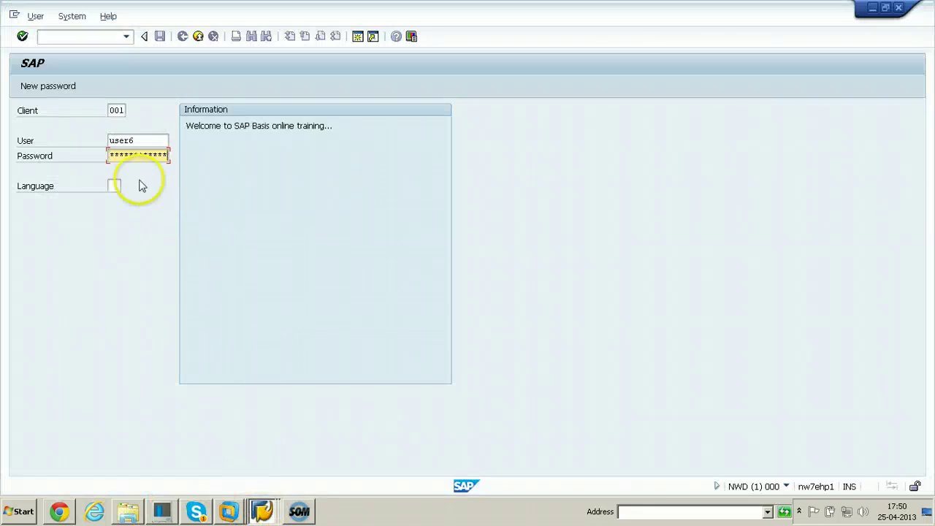
pyautogui.press('Return')
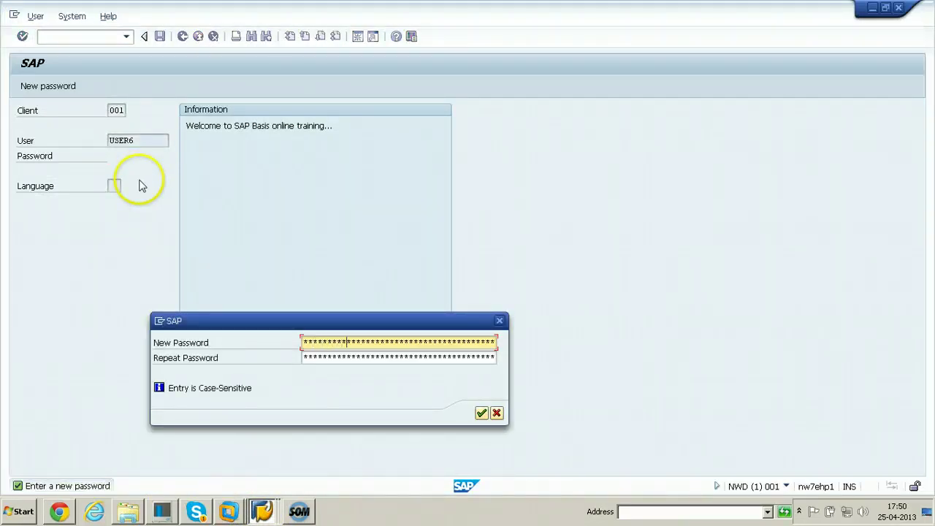
# - Confirm the new password for USER6 in both password fields and accept the copyright notice
pyautogui.press('Tab')
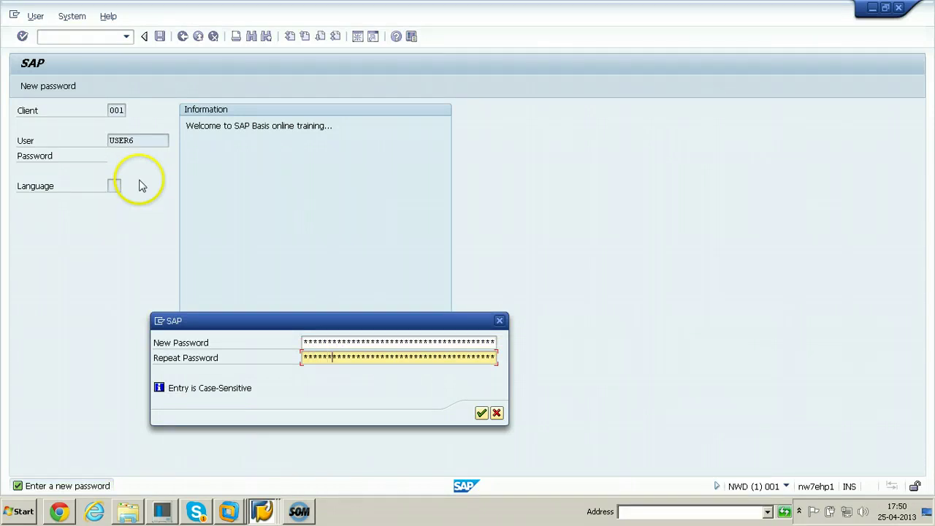
pyautogui.press('Return')
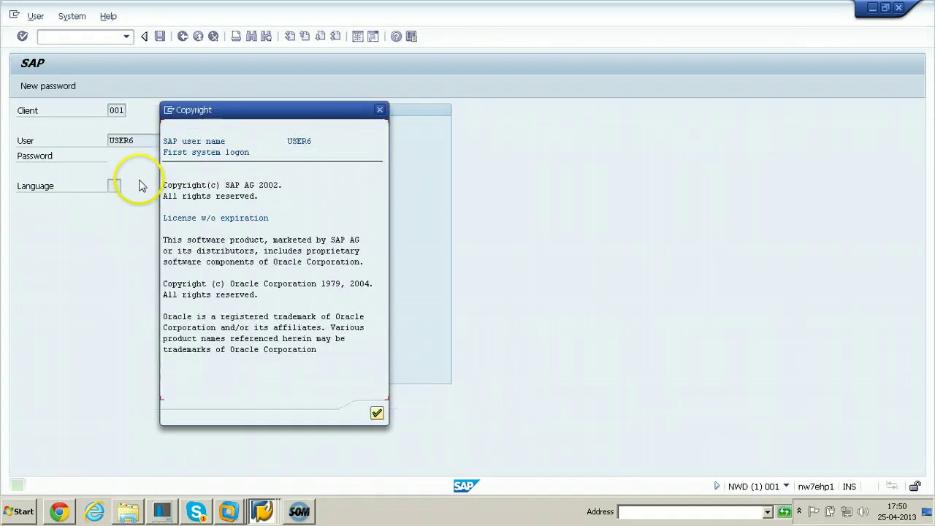
pyautogui.press('Return')
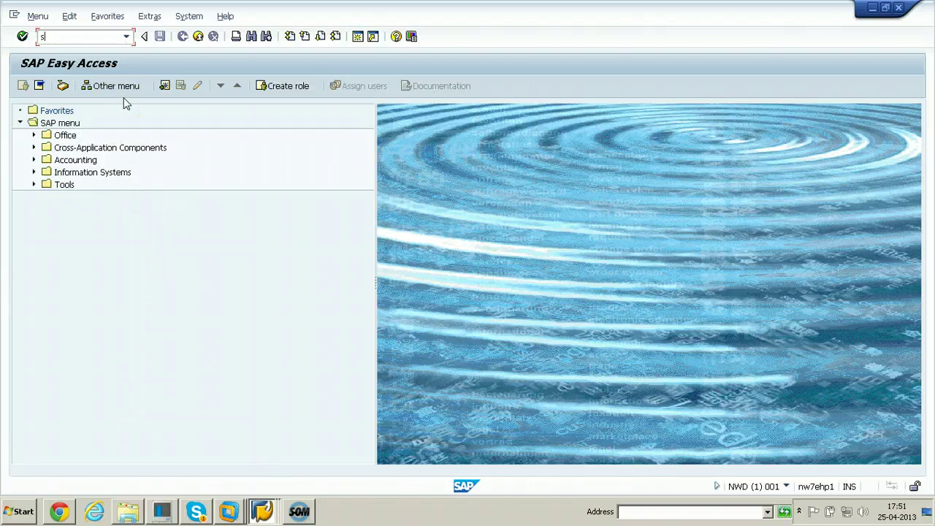
# - Open user6 for changing in User Maintenance
pyautogui.press('Return')
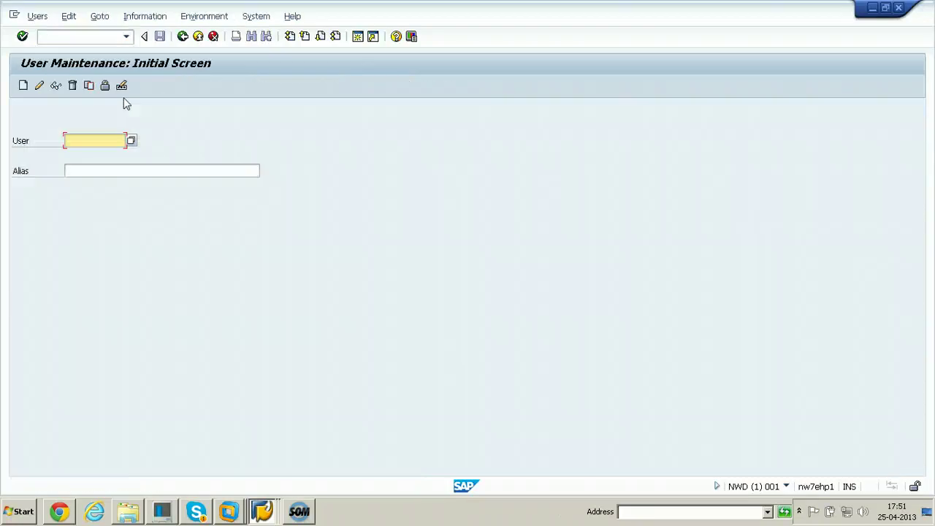
pyautogui.write('user')
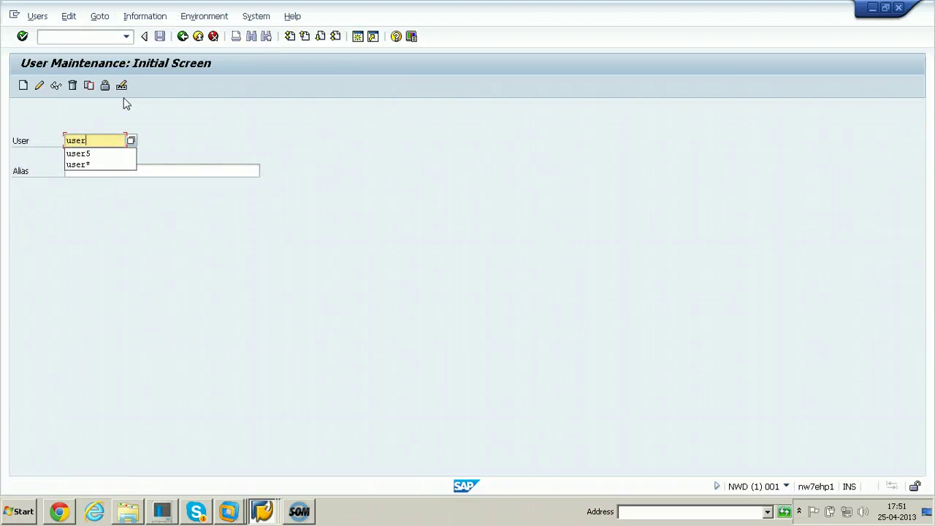
pyautogui.write('6')
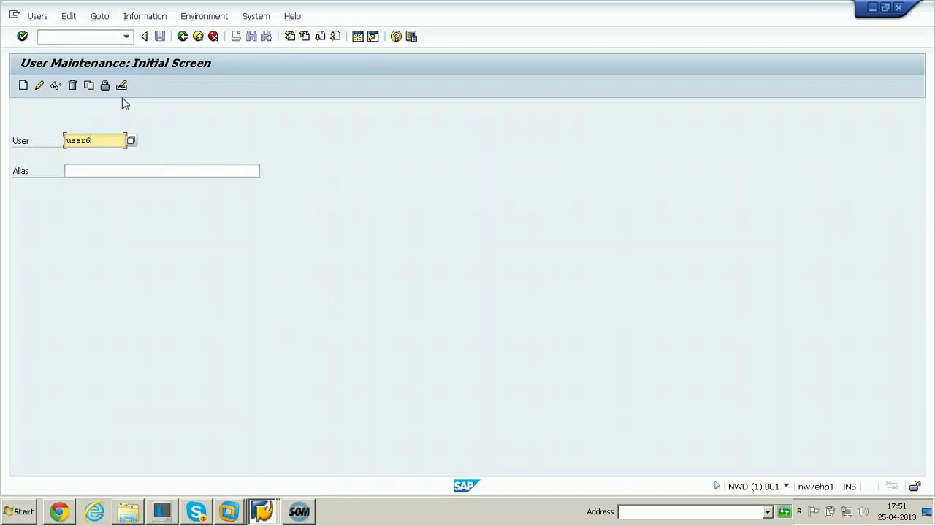
pyautogui.click(38, 85)
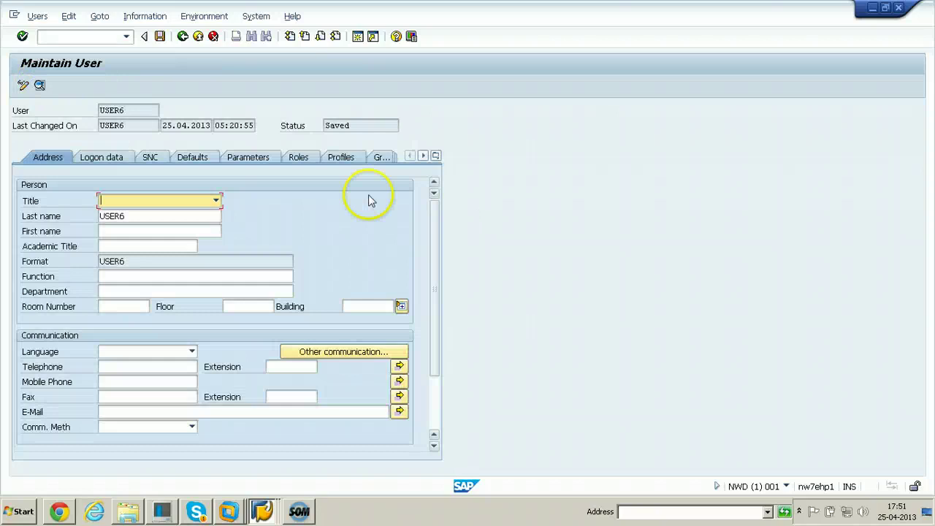
# - Review the authorization profiles and roles assigned to USER6 and return to the initial User Maintenance screen
pyautogui.click(340, 157)
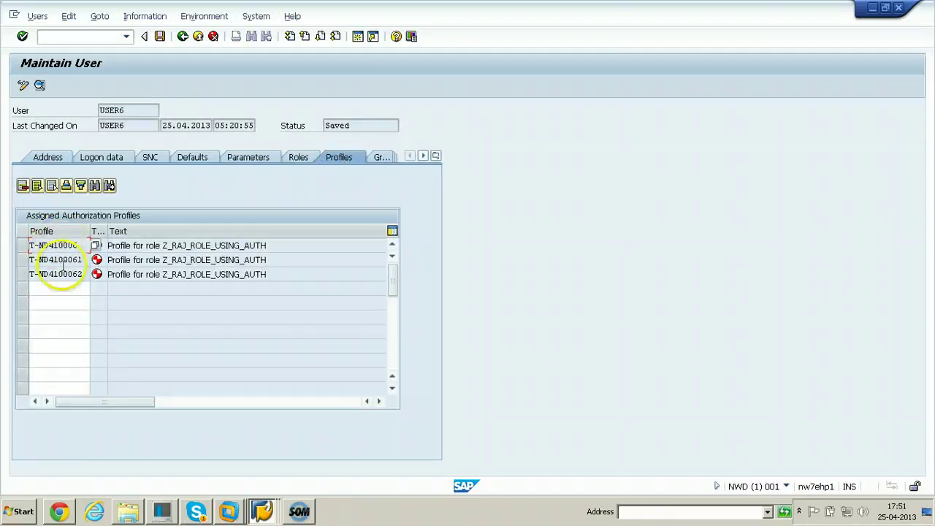
pyautogui.click(307, 159)
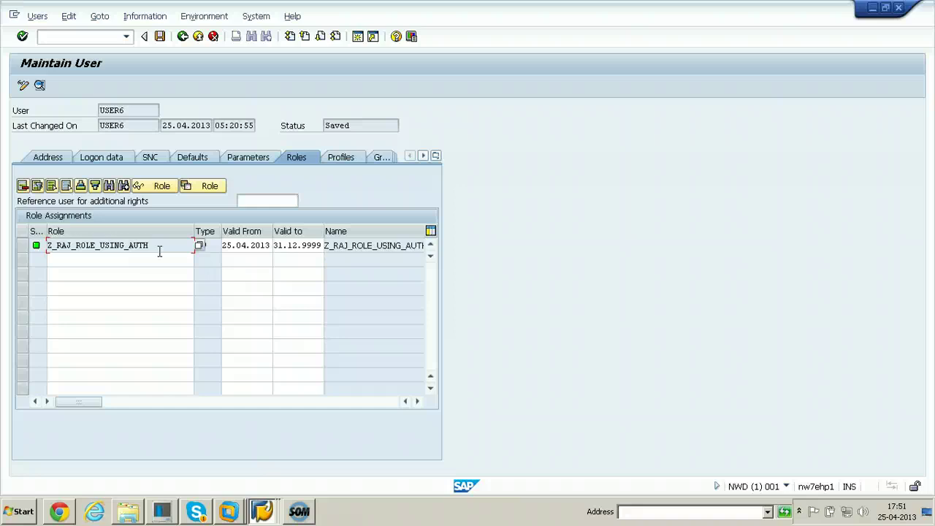
pyautogui.click(182, 36)
pyautogui.click(108, 38)
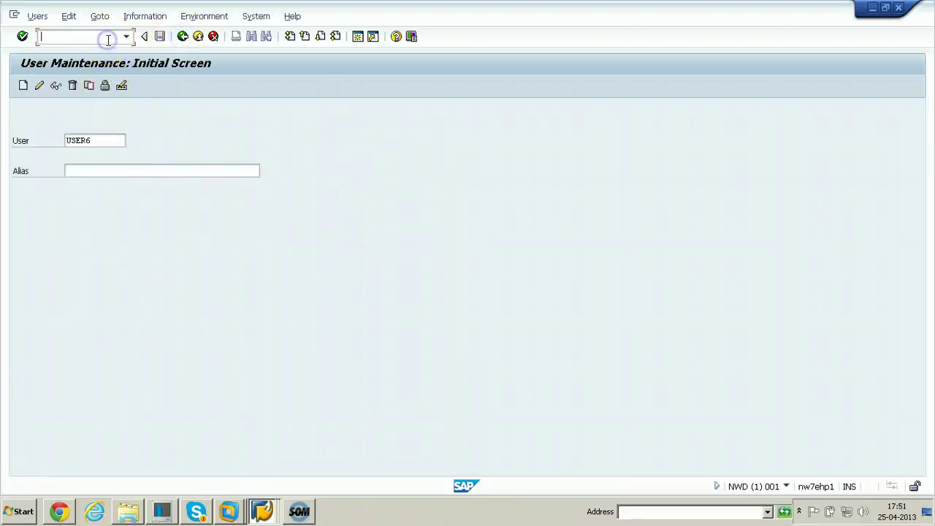
# - Log off the USER6 session and switch to the open Change Roles session
pyautogui.click(899, 8)
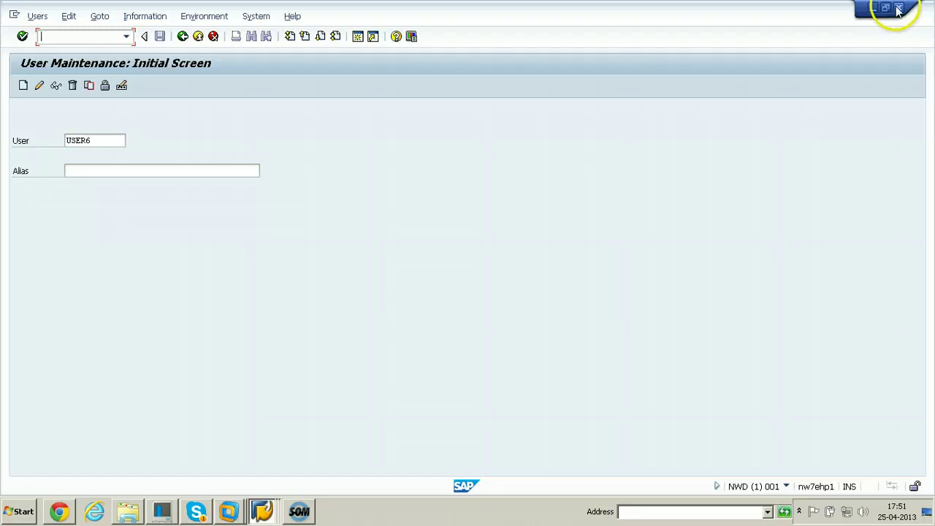
pyautogui.click(120, 252)
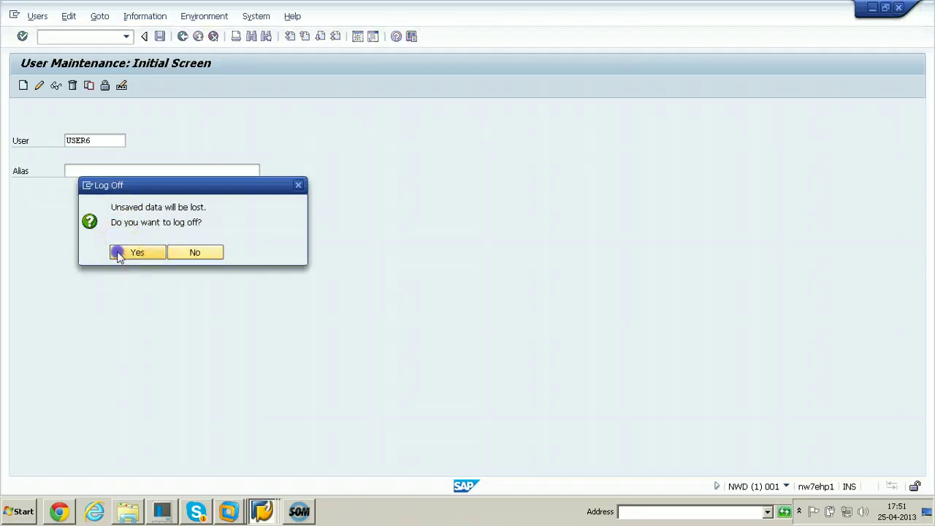
pyautogui.rightClick(262, 511)
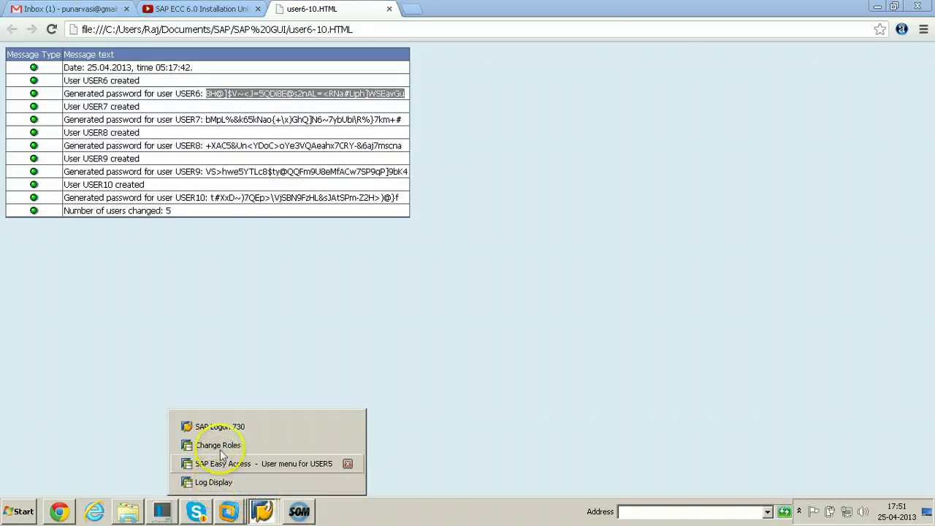
pyautogui.click(218, 445)
# - Leave the Z_RAJ_ROLE_USING_AUTH role and return to the initial Role Maintenance screen
pyautogui.click(64, 39)
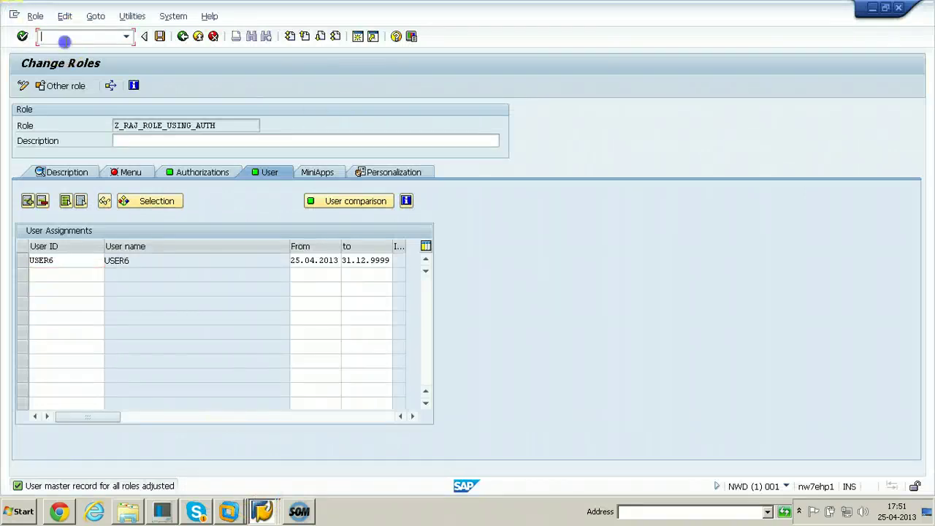
pyautogui.write('/')
pyautogui.press('Return')
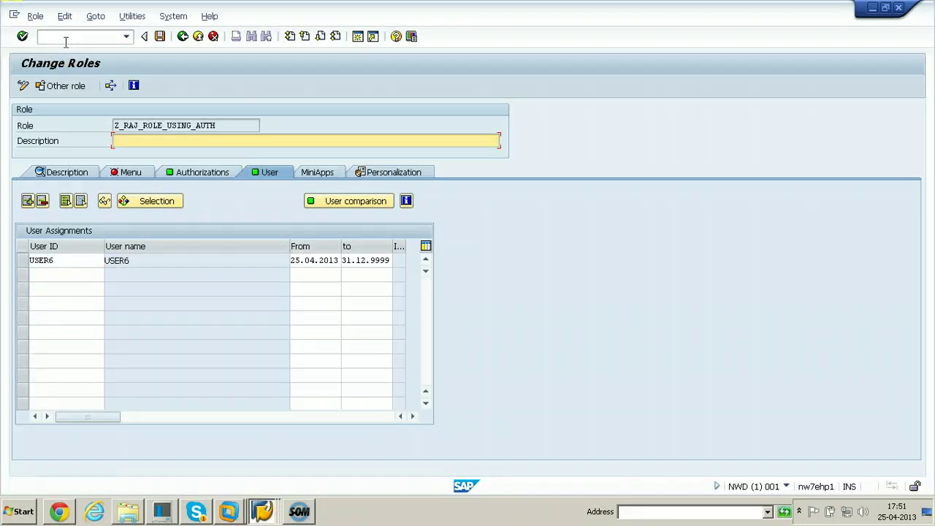
pyautogui.click(183, 36)
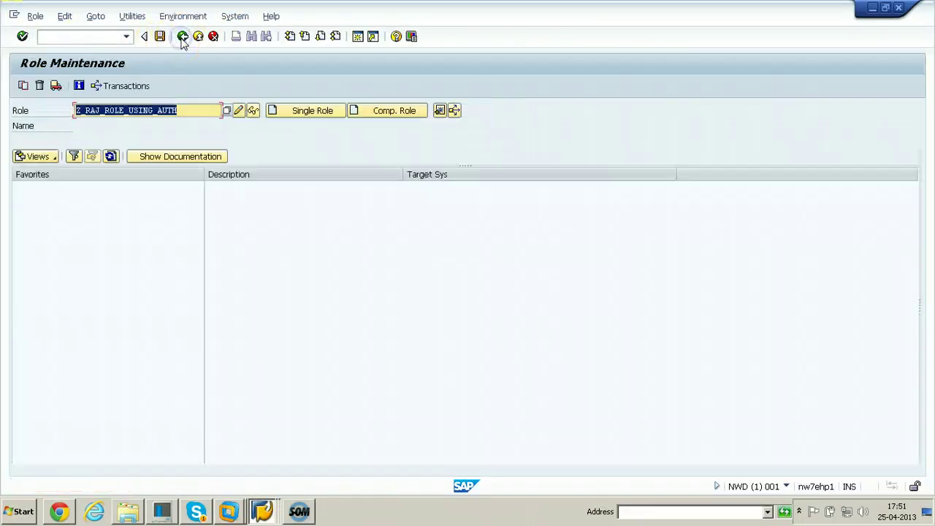
# - Search the single roles for SAP* and select the system administrator role SAP_BC_BASIS_ADMIN
pyautogui.click(187, 110)
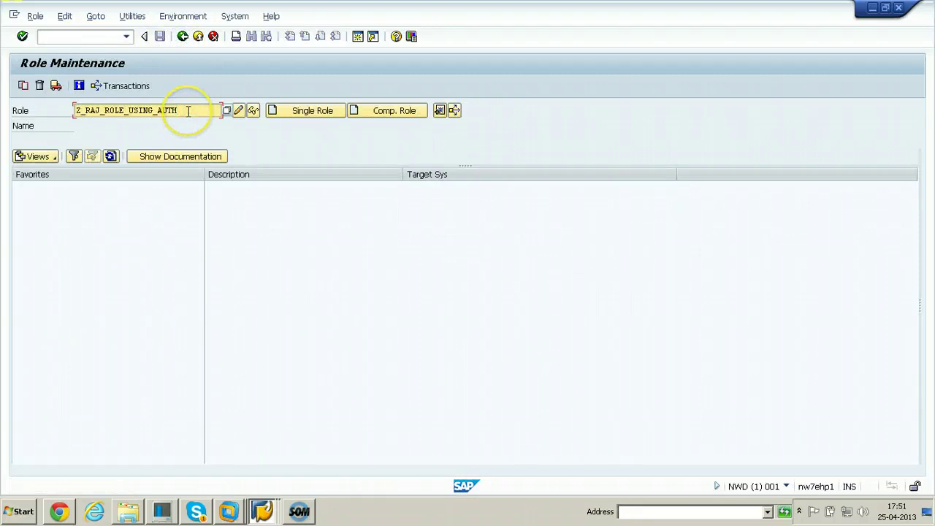
pyautogui.press('BackSpace')
pyautogui.press('BackSpace')
pyautogui.press('BackSpace')
pyautogui.press('BackSpace')
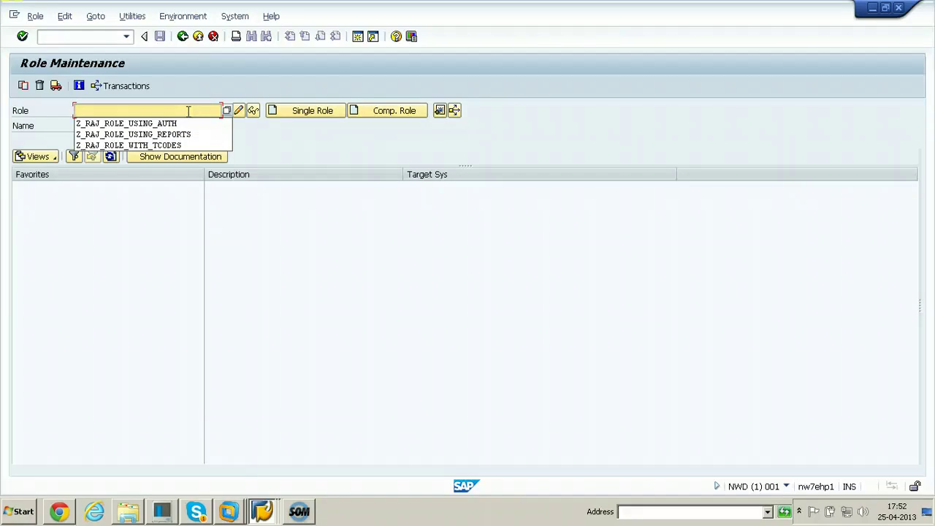
pyautogui.write('SAP')
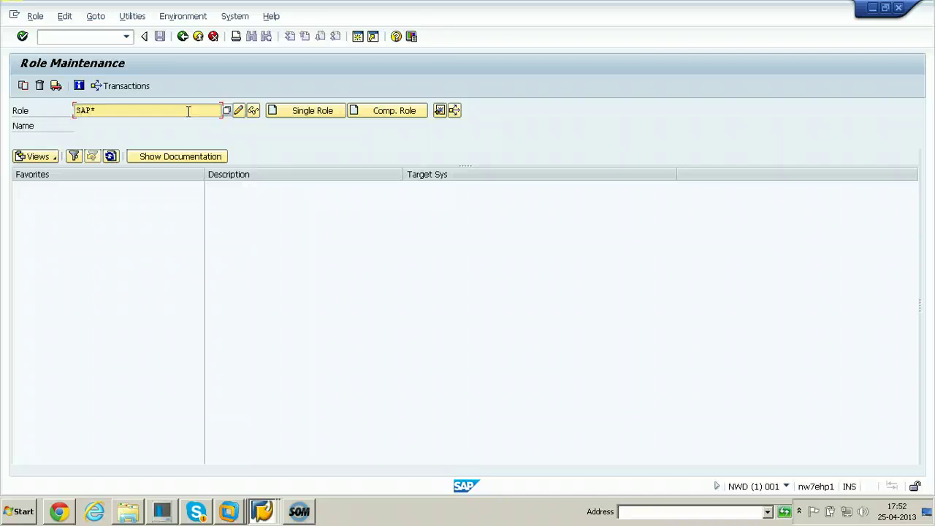
pyautogui.write('*')
pyautogui.press('F4')
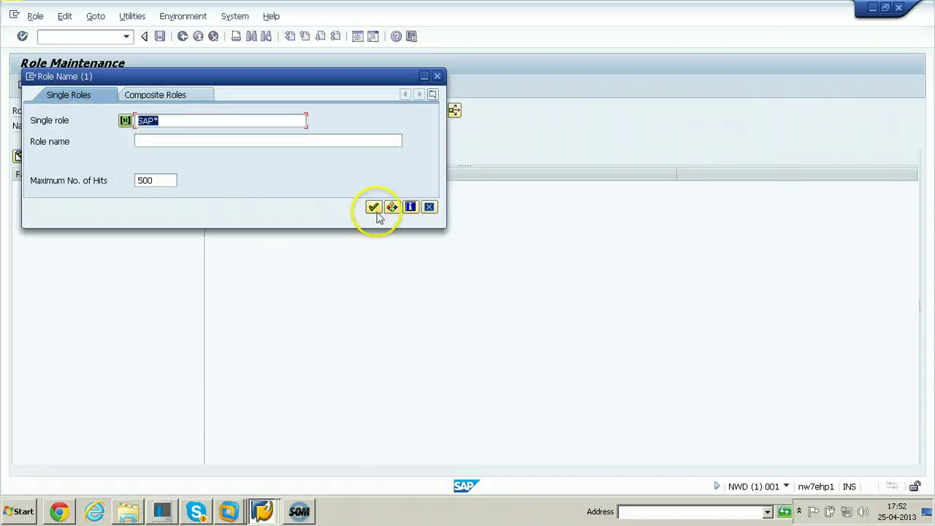
pyautogui.click(373, 206)
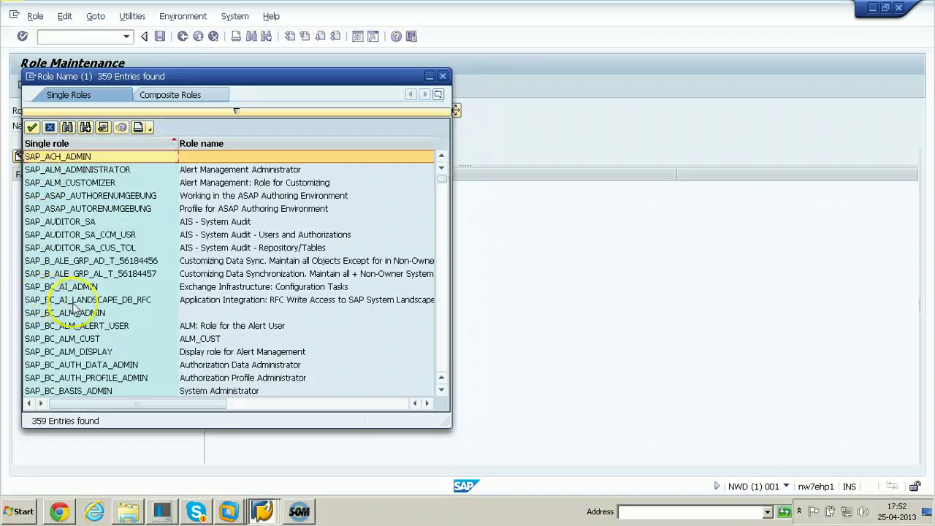
pyautogui.scroll(-3, 73, 311)
pyautogui.scroll(-1, 77, 312)
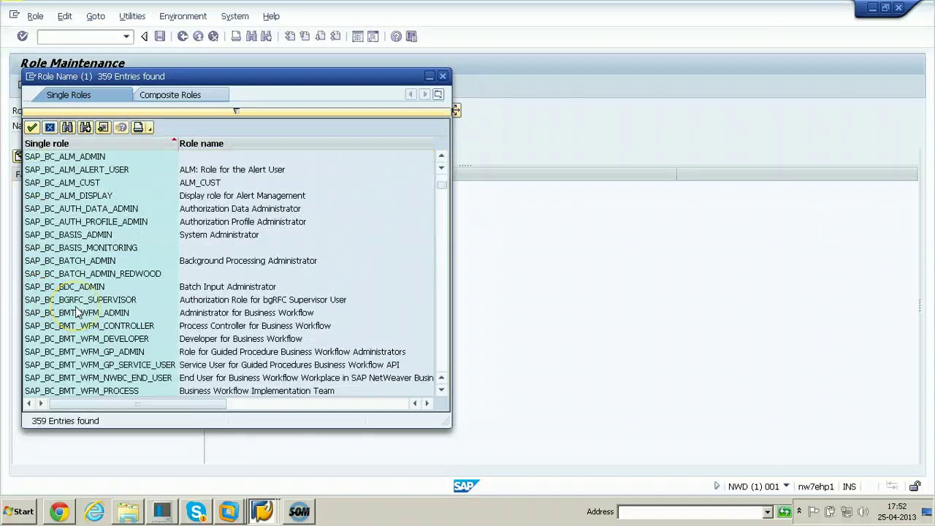
pyautogui.doubleClick(59, 234)
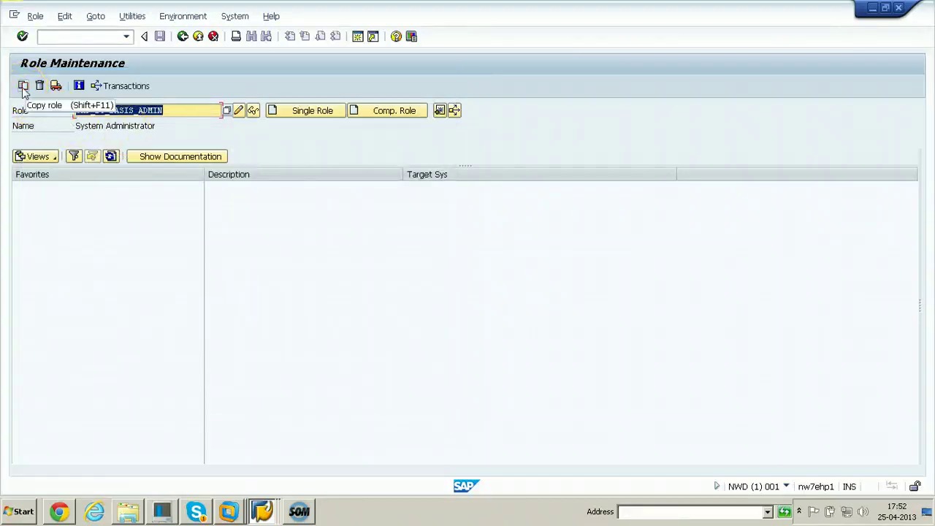
# - Copy all of the SAP_BC_BASIS_ADMIN role to a new role named Z_RAJ_BC_BASIS_ADMIN
pyautogui.click(23, 86)
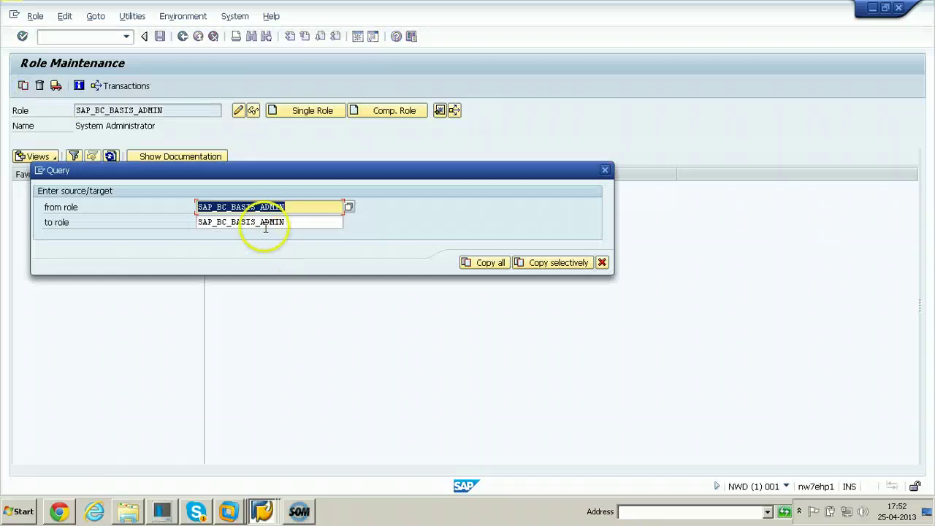
pyautogui.click(199, 223)
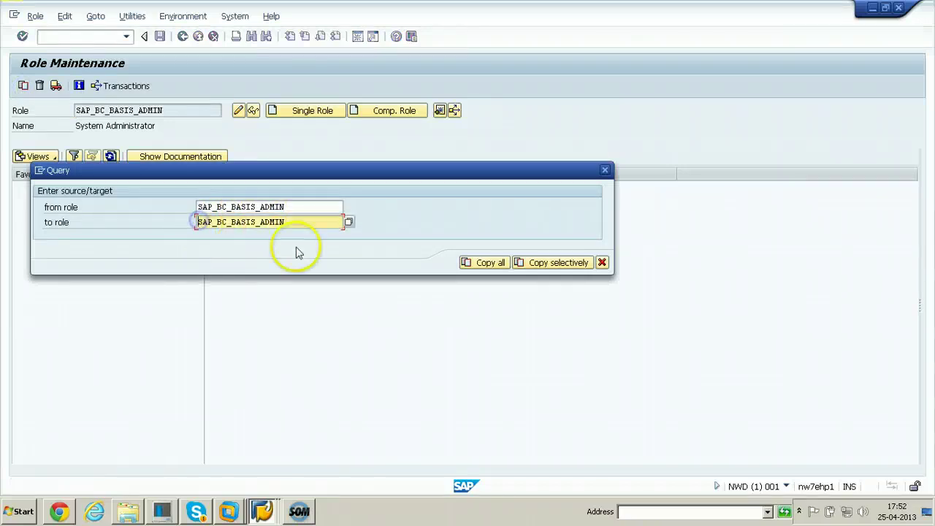
pyautogui.write('Z')
pyautogui.write('_RAJ')
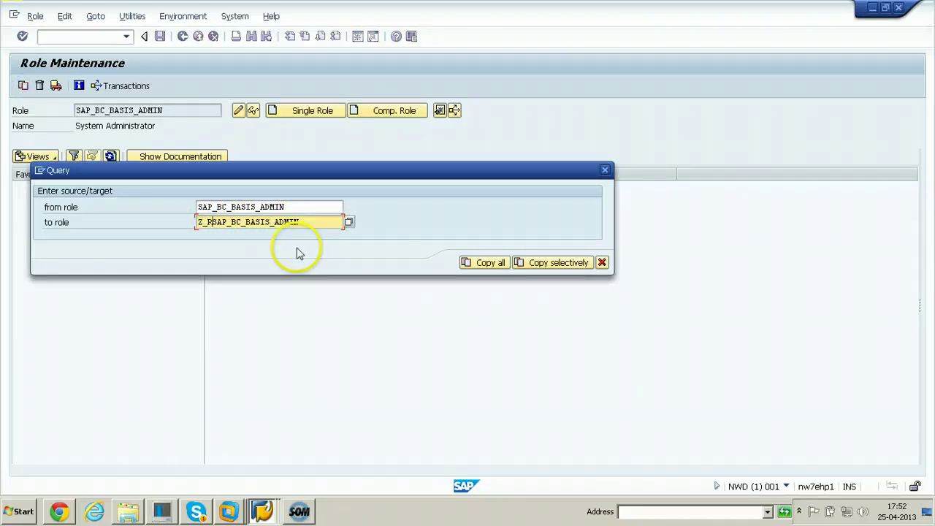
pyautogui.write('_')
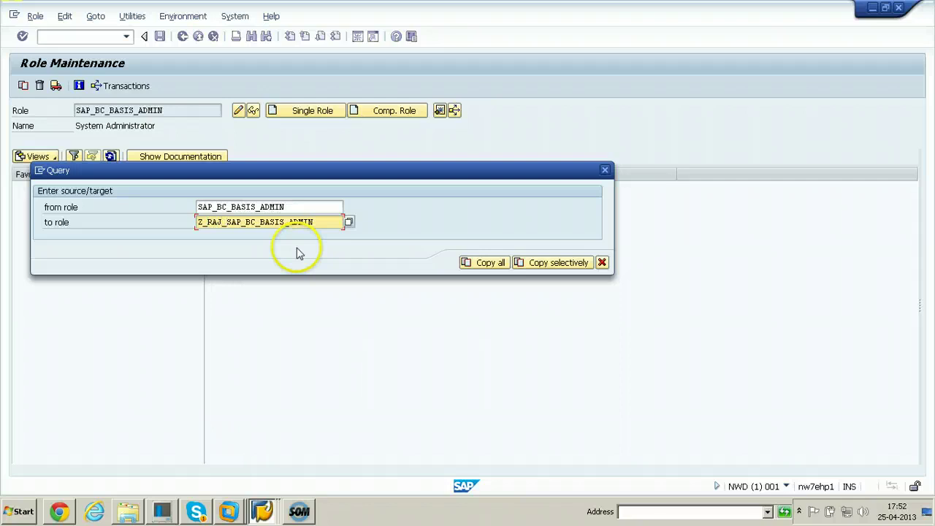
pyautogui.press('Delete')
pyautogui.press('Delete')
pyautogui.press('Delete')
pyautogui.press('Delete')
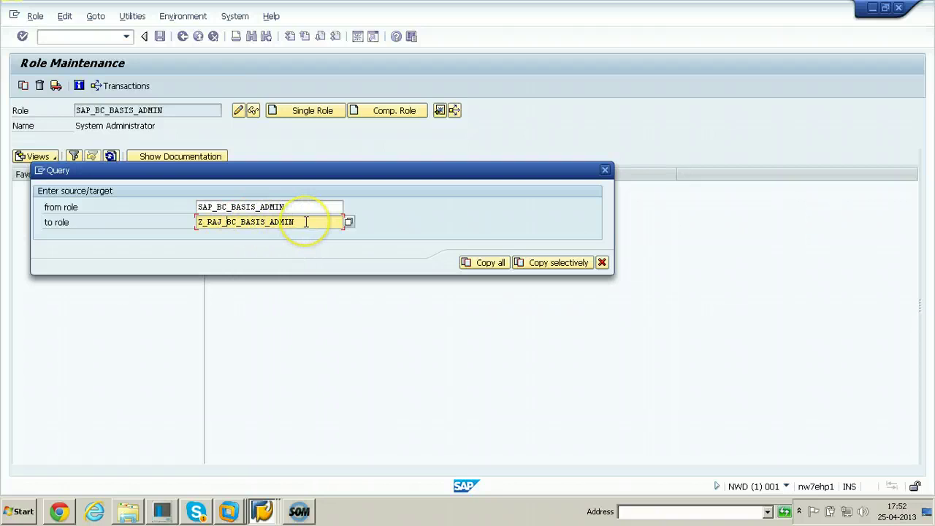
pyautogui.click(486, 263)
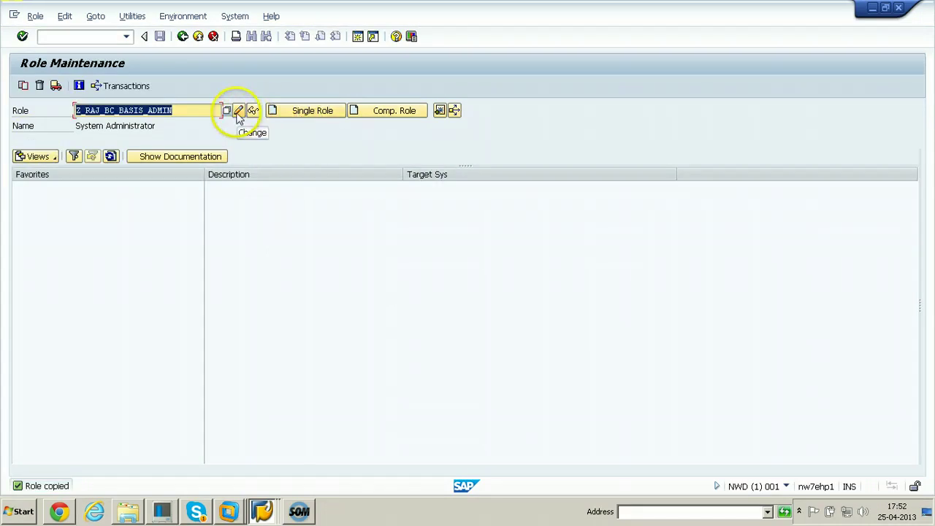
# - Open Z_RAJ_BC_BASIS_ADMIN for changing and go through its menu to its authorization settings
pyautogui.click(238, 111)
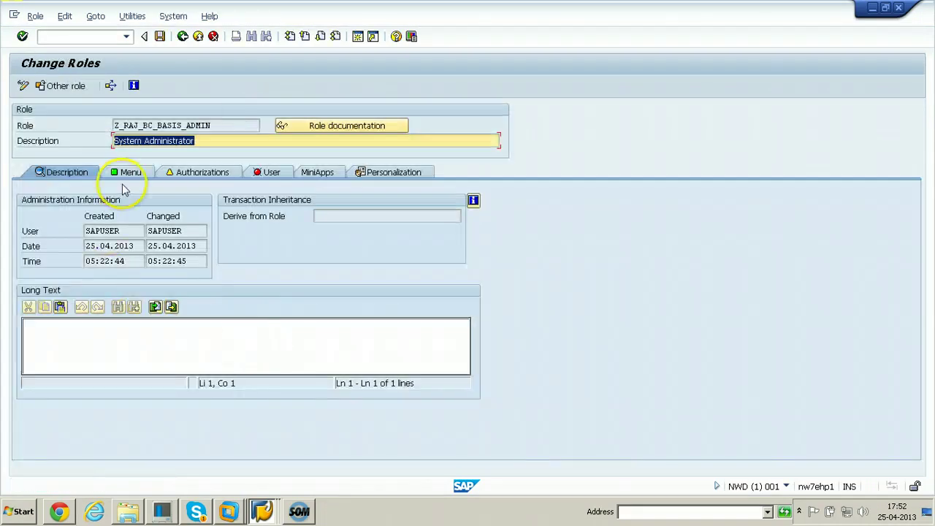
pyautogui.click(130, 174)
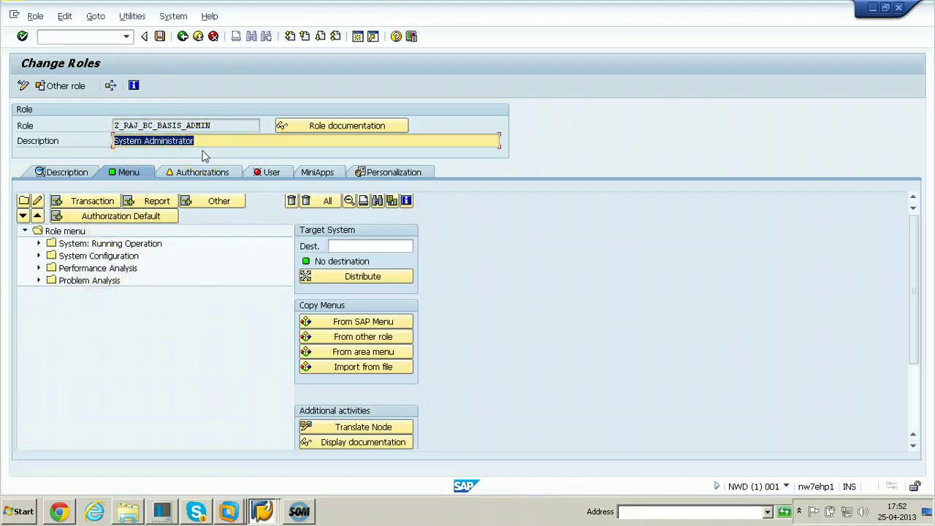
pyautogui.click(194, 173)
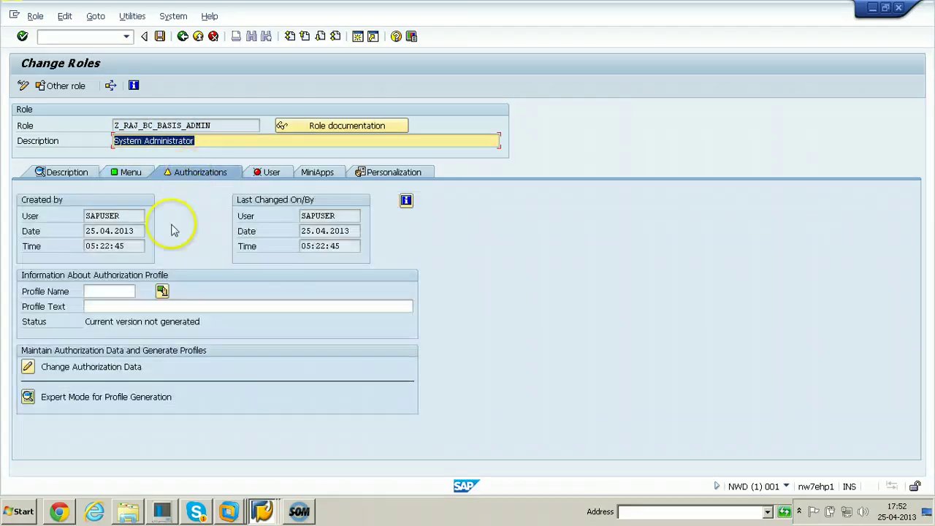
# - Have a profile name proposed for the copied role, save the role and open its authorization data for changing
pyautogui.click(162, 291)
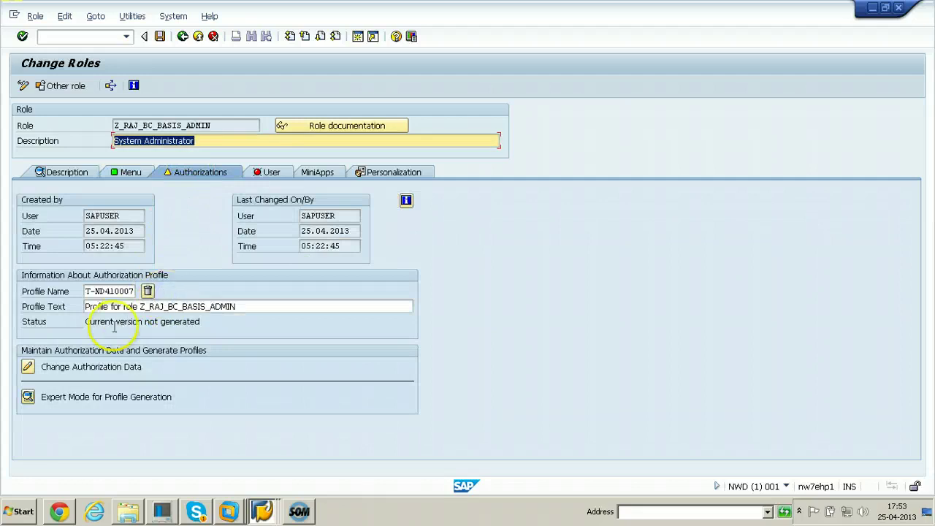
pyautogui.click(29, 366)
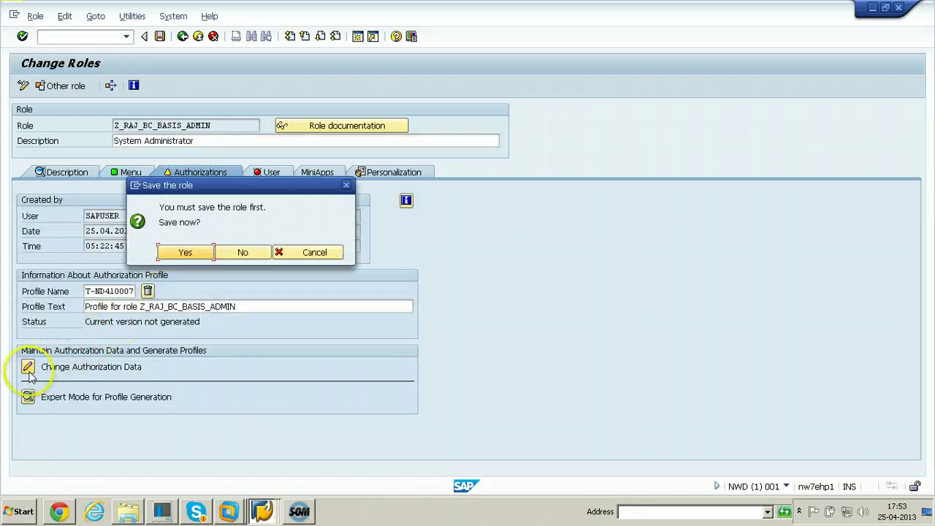
pyautogui.click(186, 253)
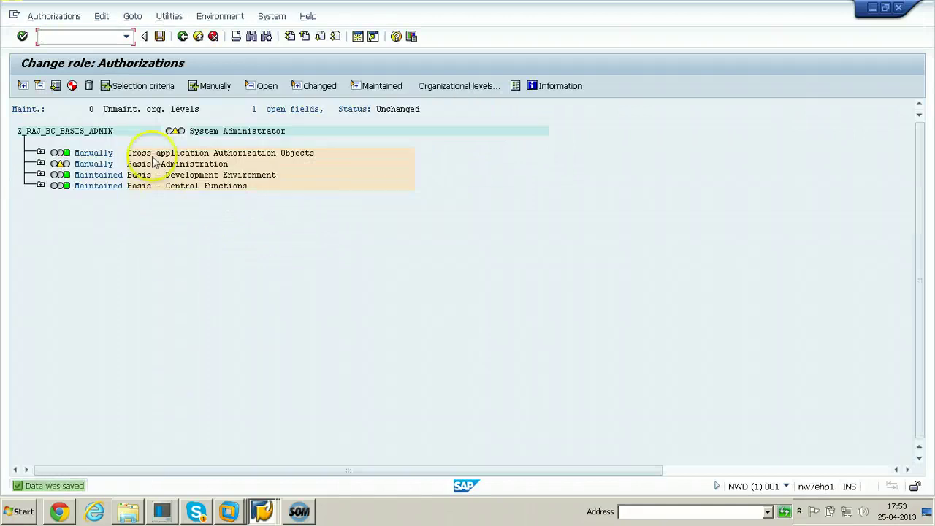
# - Assign full authorization to the unmaintained fields of Z_RAJ_BC_BASIS_ADMIN, save, generate its profile and leave the authorization data
pyautogui.click(175, 131)
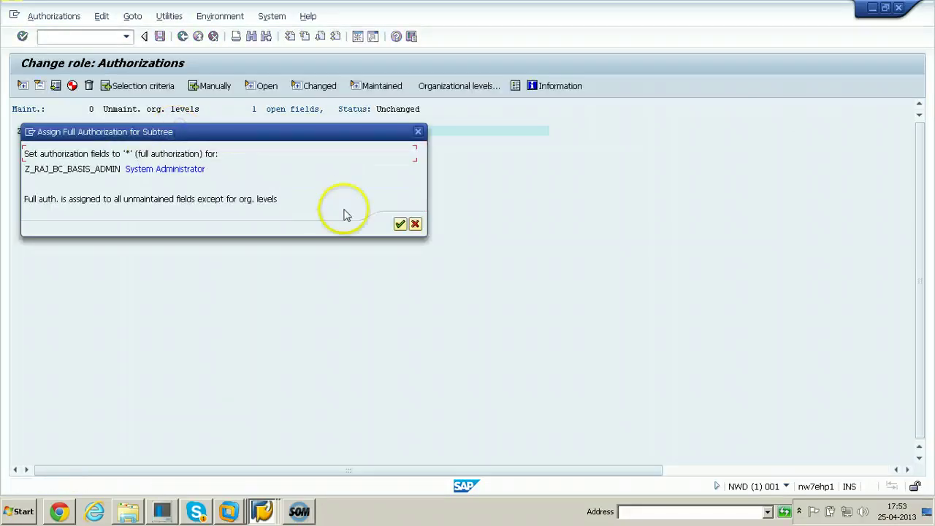
pyautogui.click(400, 224)
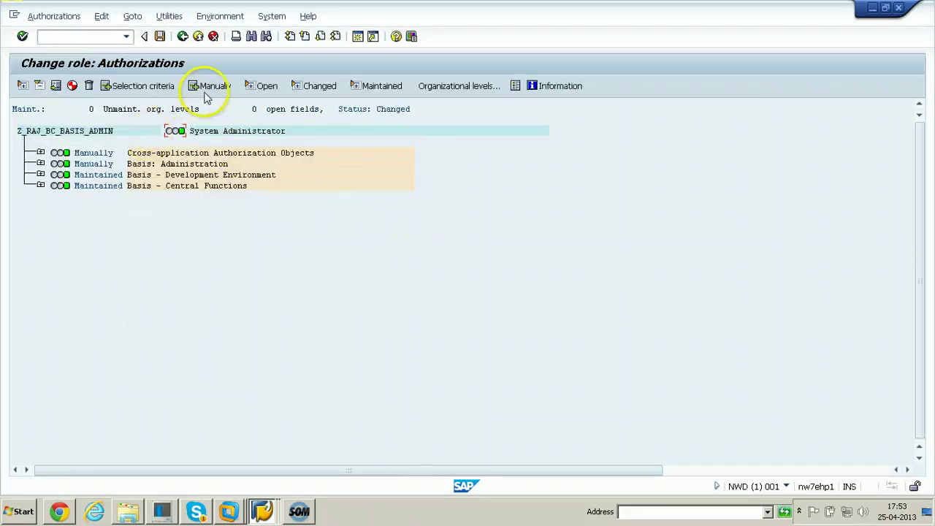
pyautogui.click(160, 36)
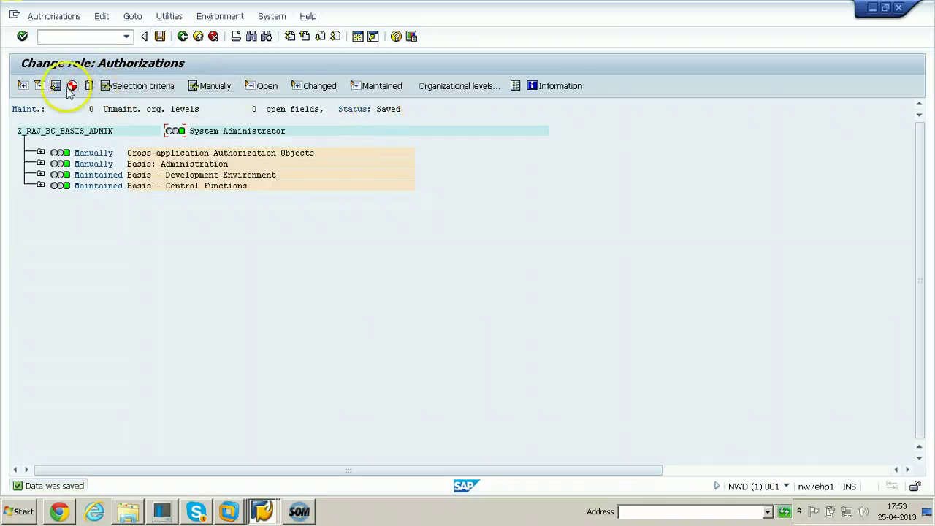
pyautogui.click(71, 85)
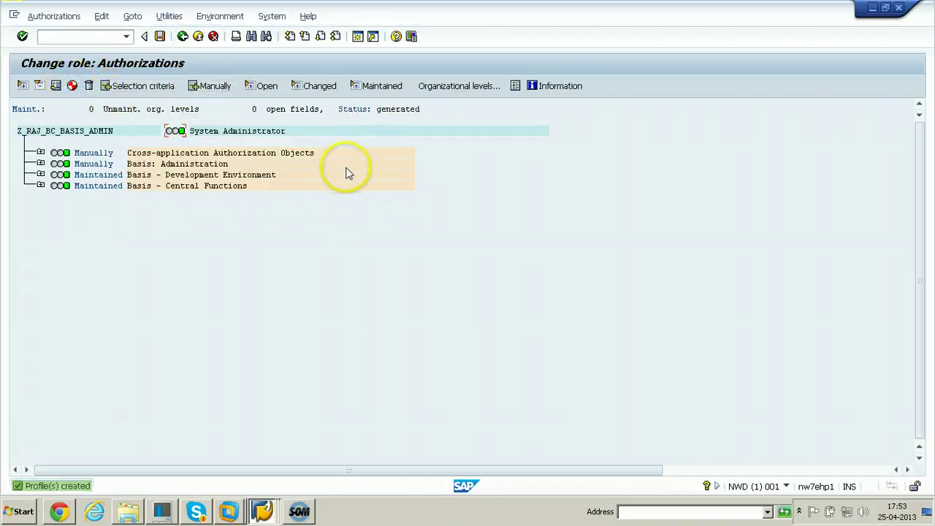
pyautogui.click(183, 38)
# - Assign USER7 to the role Z_RAJ_BC_BASIS_ADMIN, save the assignment and run the user comparison
pyautogui.click(272, 174)
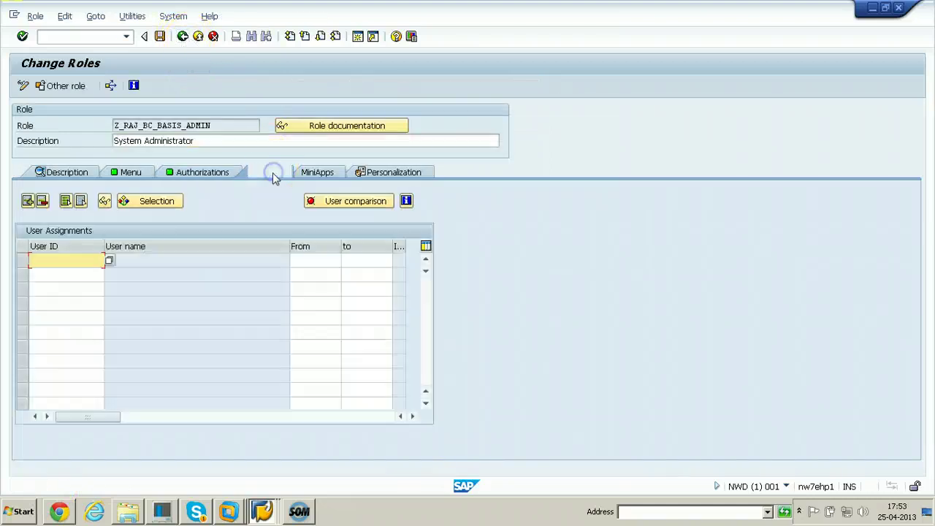
pyautogui.click(73, 262)
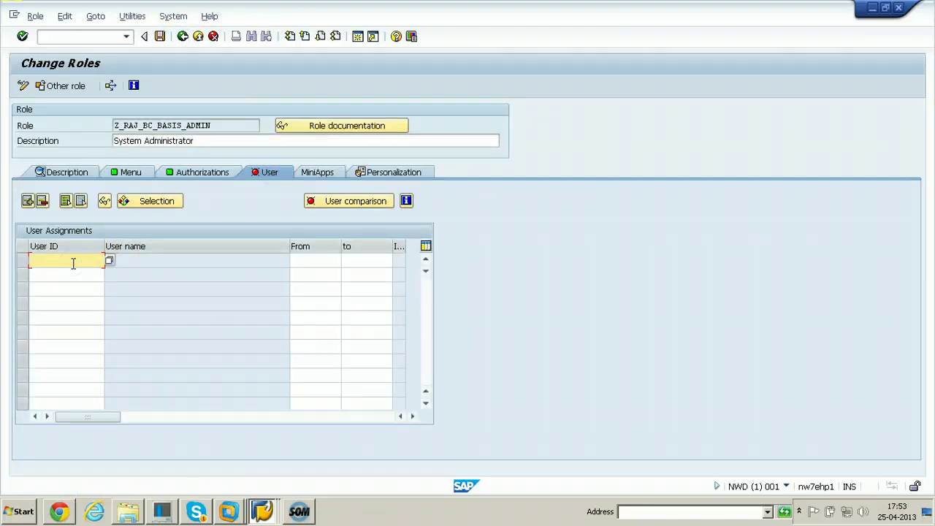
pyautogui.write('user7')
pyautogui.press('Return')
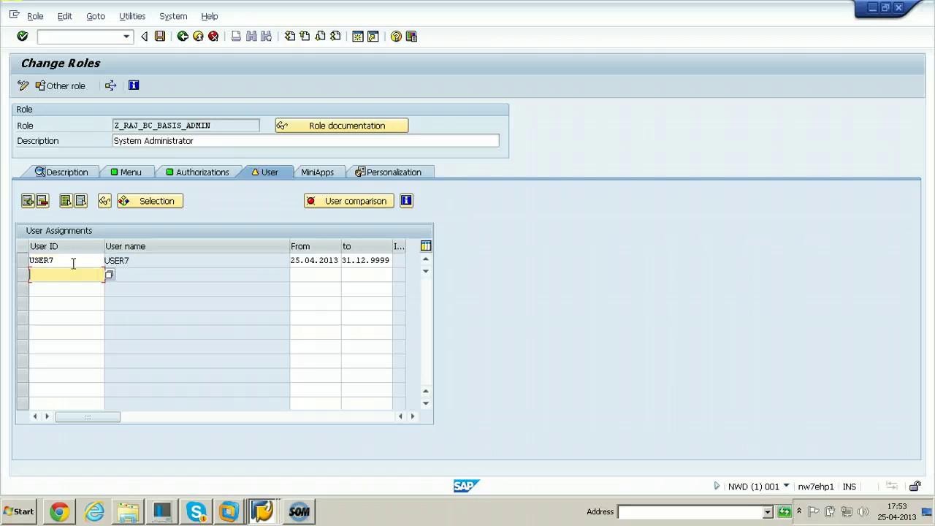
pyautogui.click(159, 36)
pyautogui.click(345, 200)
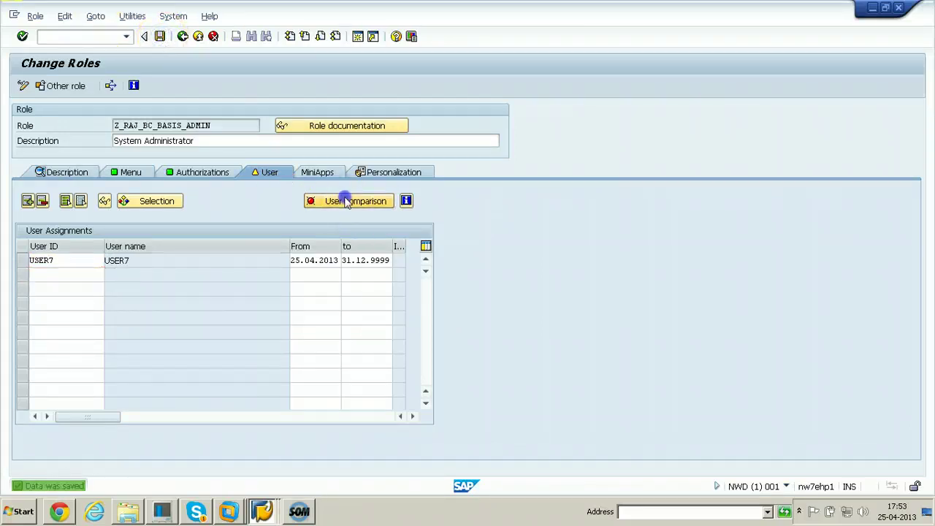
pyautogui.click(290, 263)
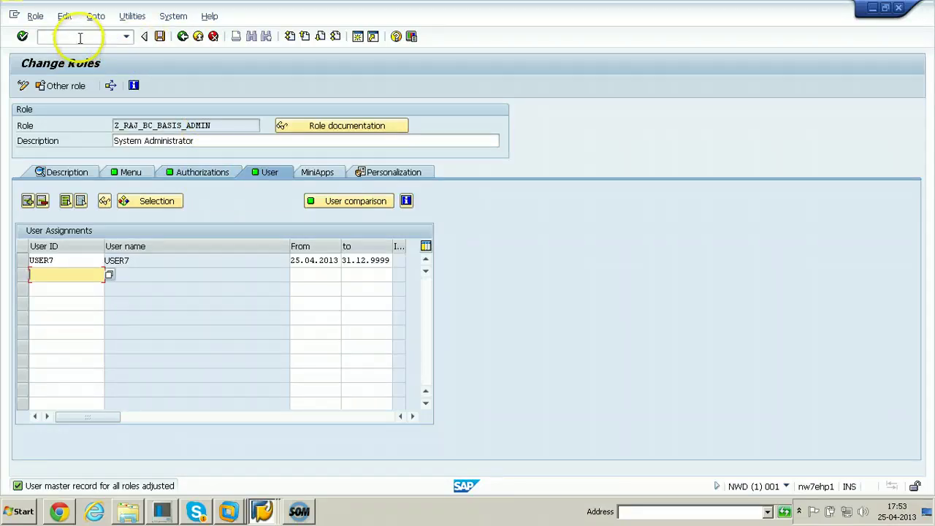
# - Open a Netweaver 7.0 logon screen from SAP Logon and enter user7 as the user
pyautogui.click(266, 513)
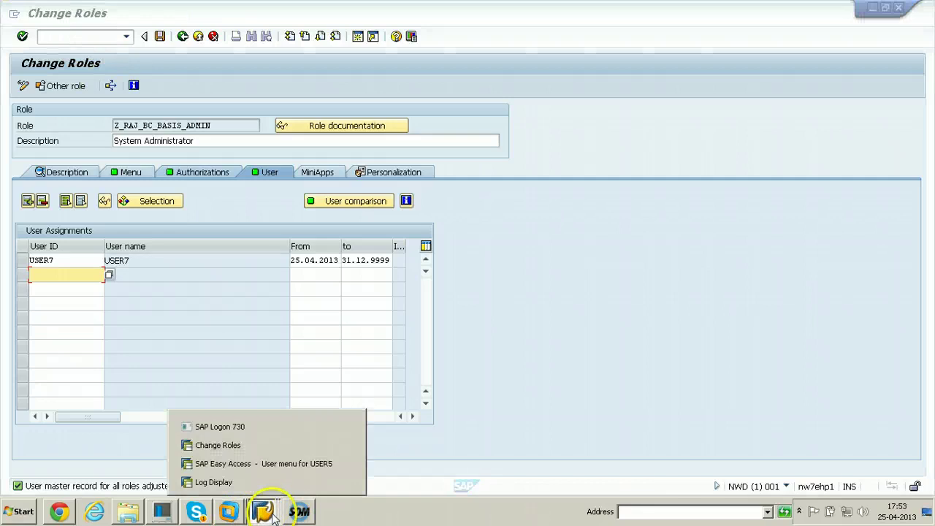
pyautogui.click(233, 428)
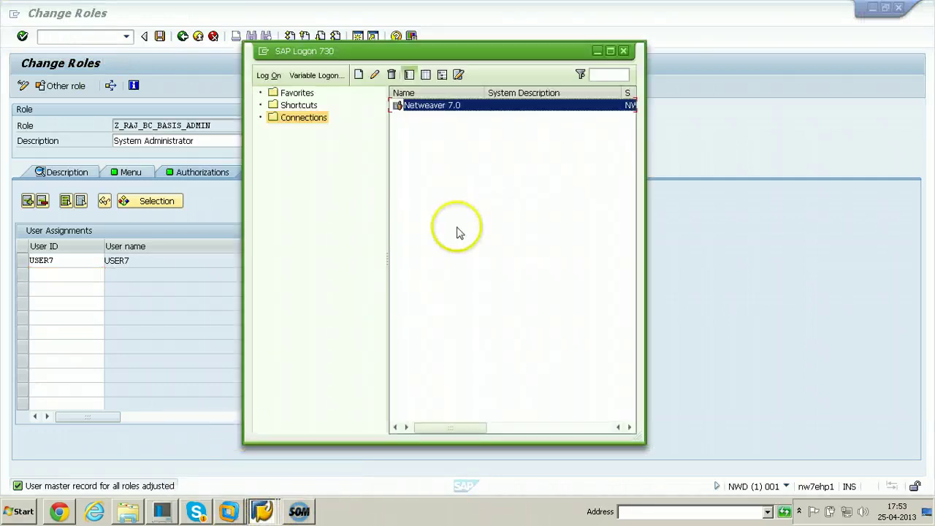
pyautogui.click(433, 104)
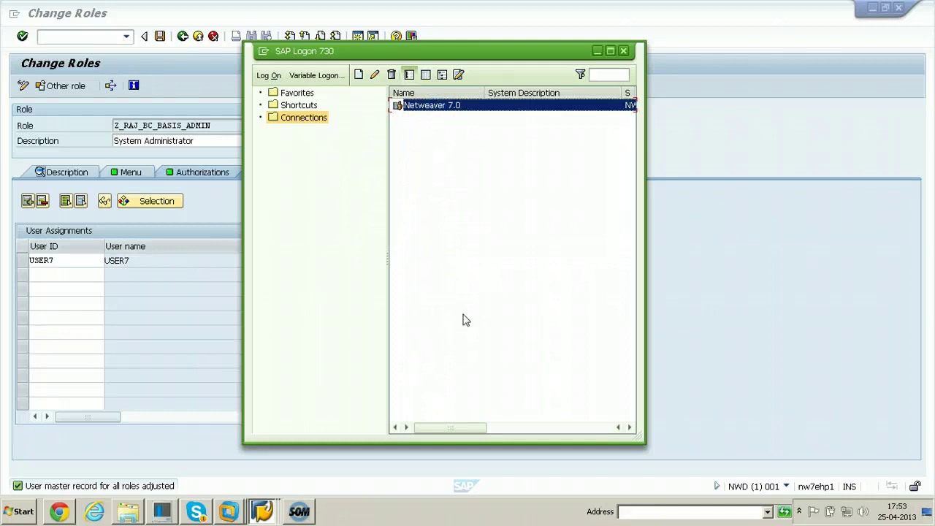
pyautogui.write('u')
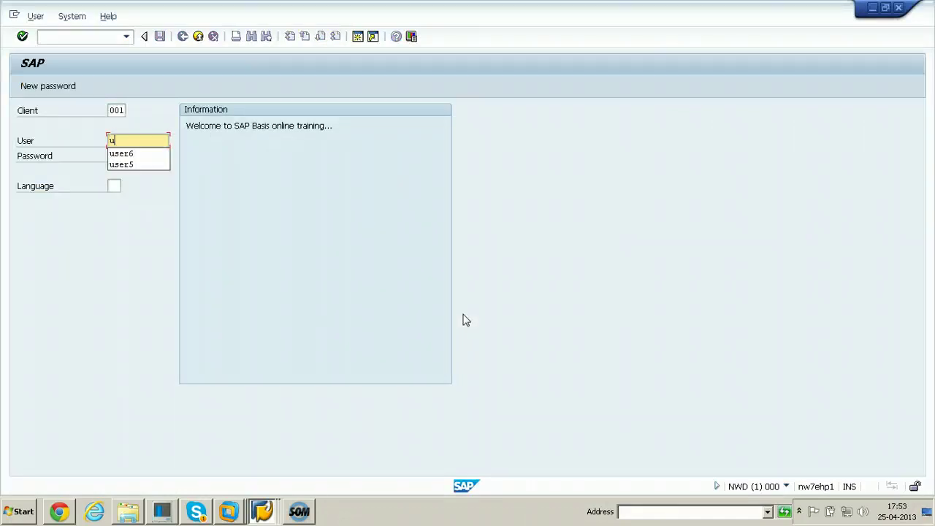
pyautogui.write('ser7')
pyautogui.press('Tab')
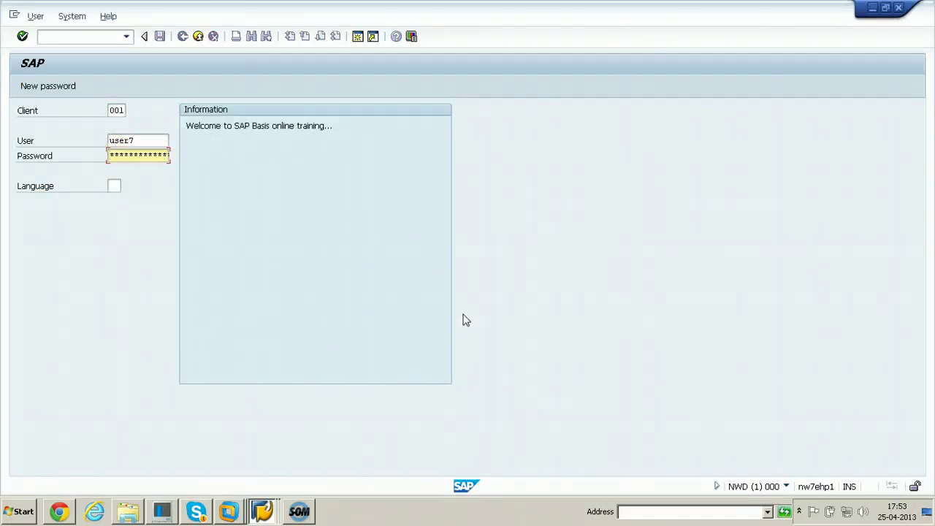
# - Copy USER7's generated password from user6-10.HTML in Chrome and bring up a Netweaver 7.0 logon screen
pyautogui.click(59, 511)
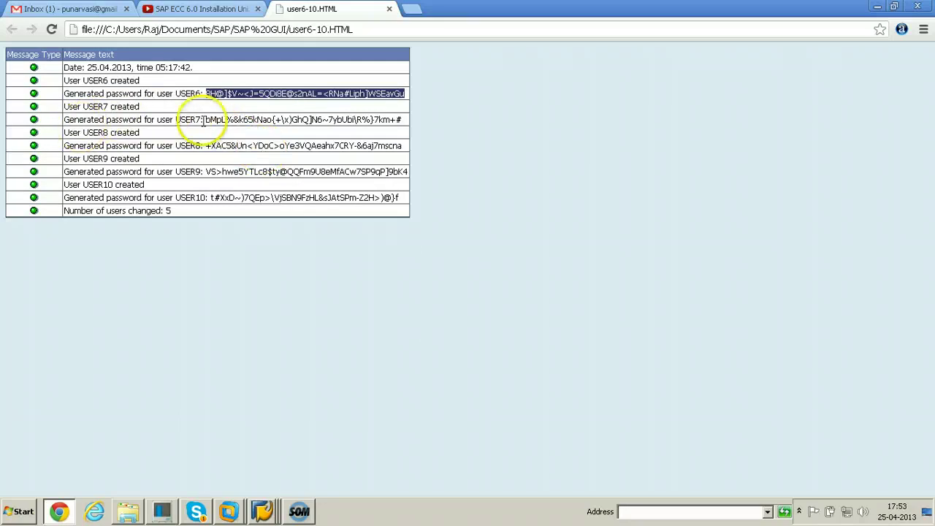
pyautogui.moveTo(206, 119); pyautogui.dragTo(404, 125)
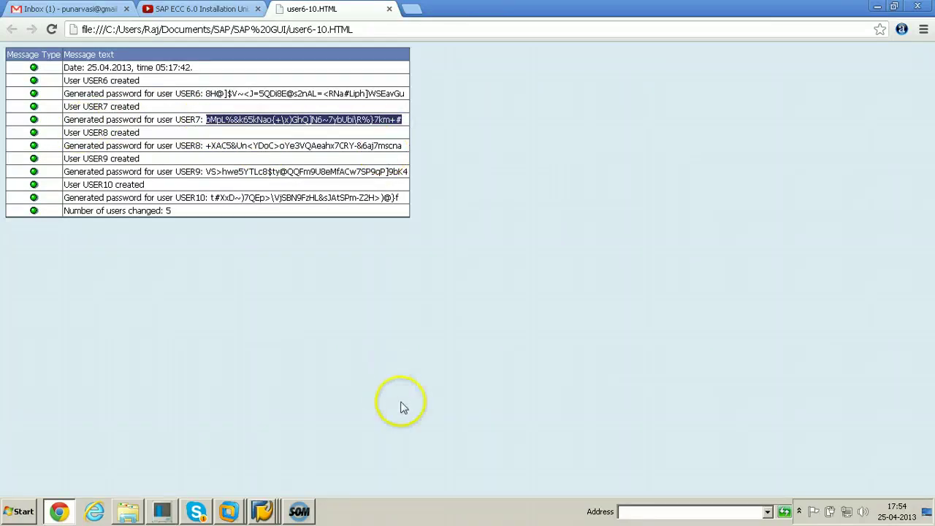
pyautogui.click(261, 511)
pyautogui.click(234, 411)
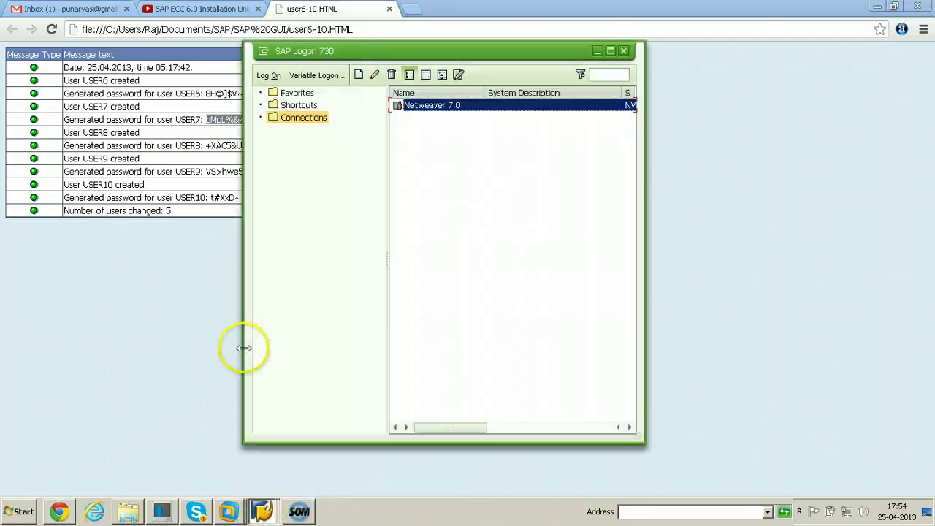
pyautogui.doubleClick(468, 107)
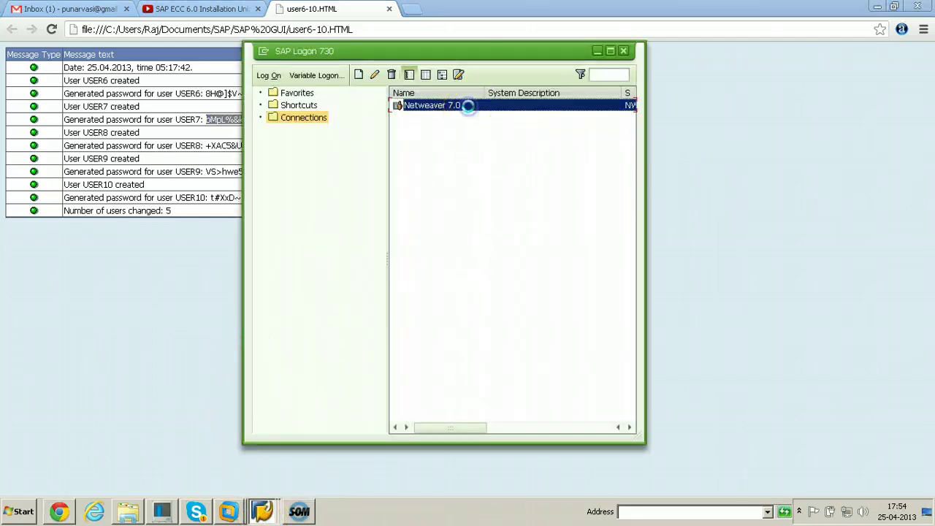
pyautogui.click(265, 510)
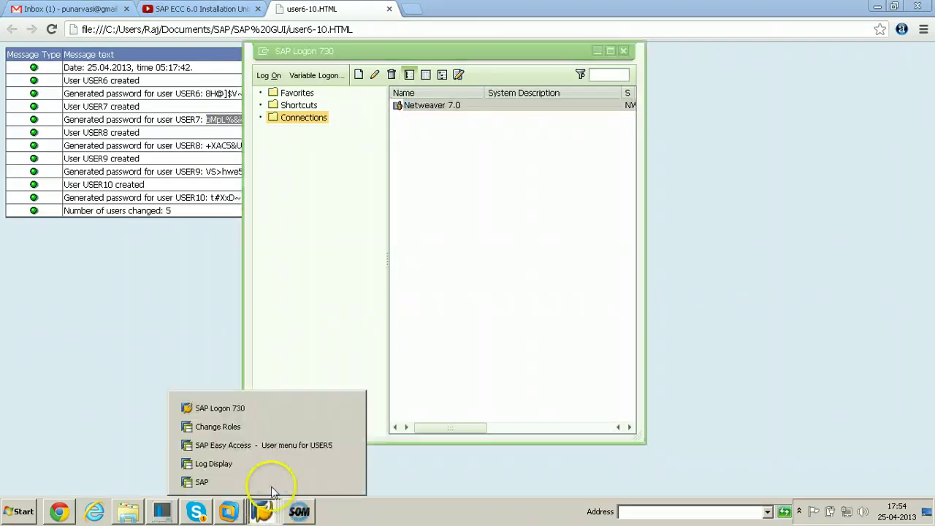
pyautogui.click(271, 483)
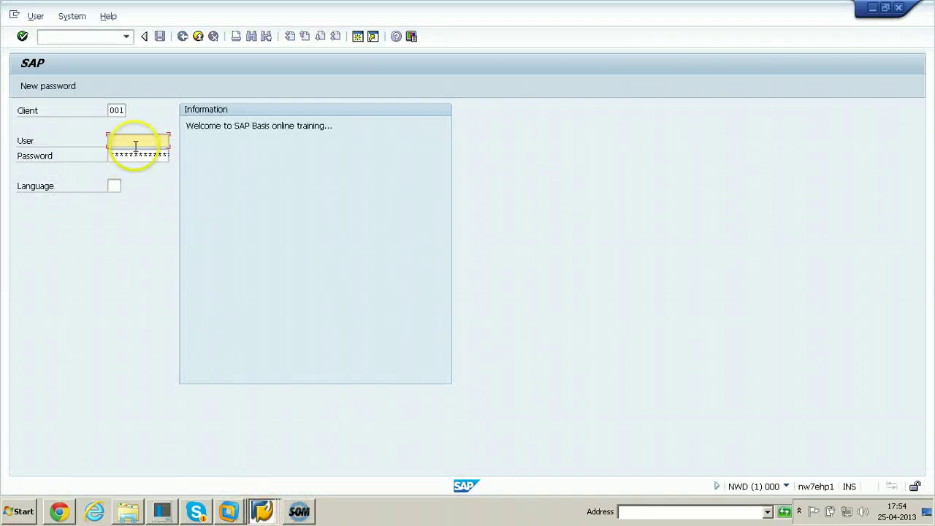
# - Log on to client 001 as user7 with the generated password in the password field
pyautogui.click(135, 143)
pyautogui.write('user')
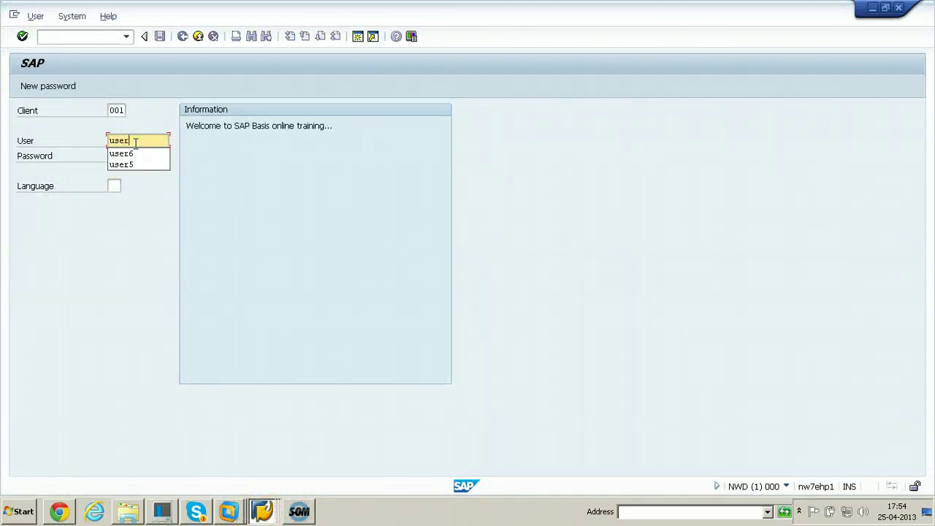
pyautogui.write('7')
pyautogui.press('Tab')
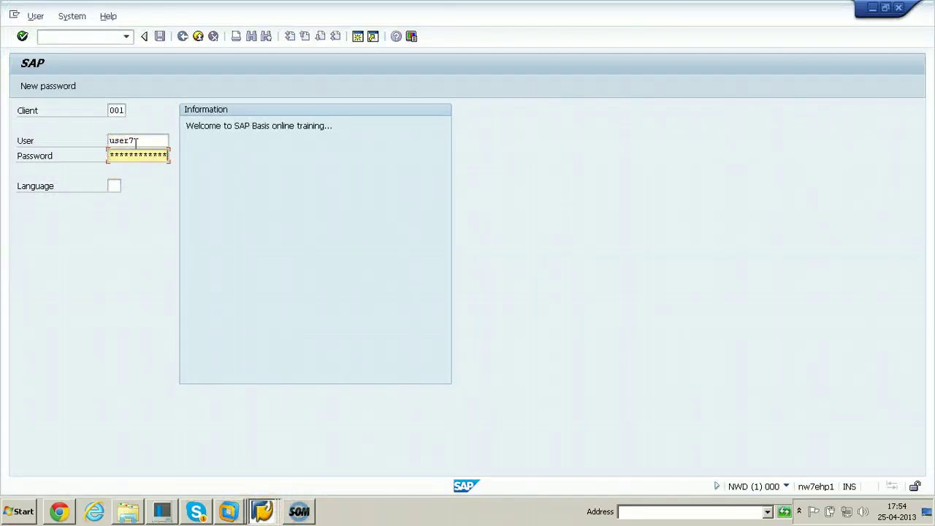
pyautogui.press('Return')
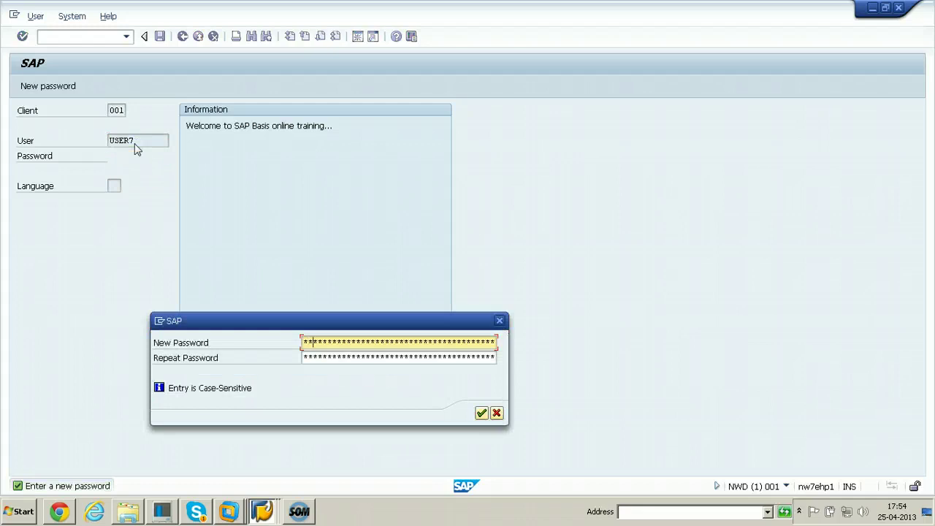
# - Enter and repeat a new password for USER7 and complete the logon to its user menu
pyautogui.write('*')
pyautogui.press('Tab')
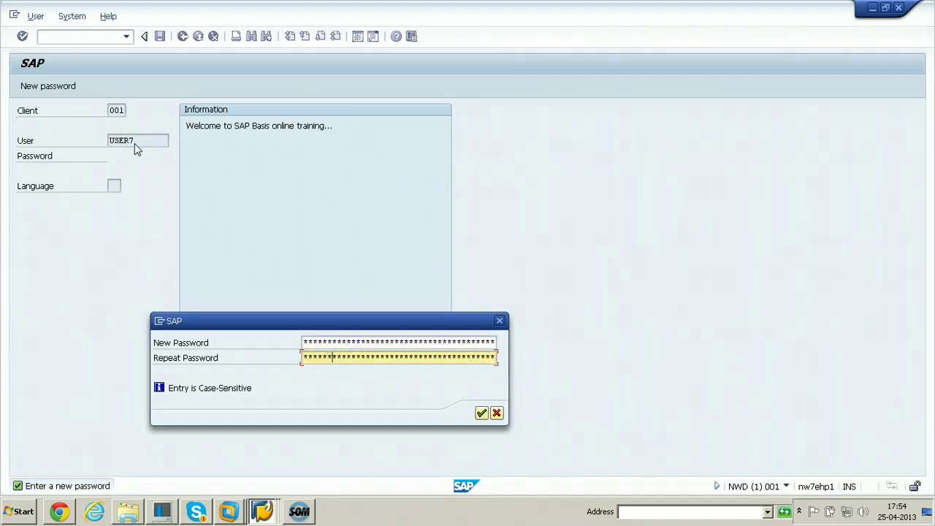
pyautogui.press('Return')
pyautogui.press('Return')
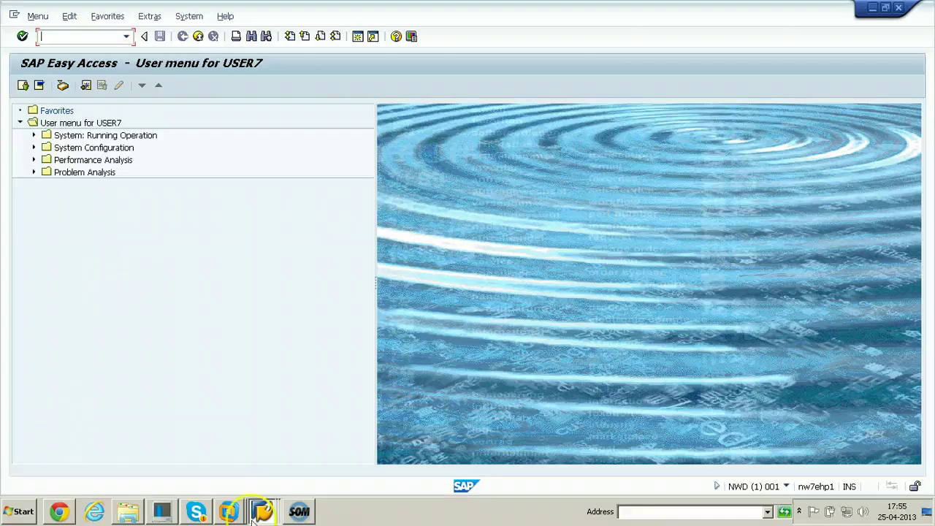
pyautogui.click(523, 514)
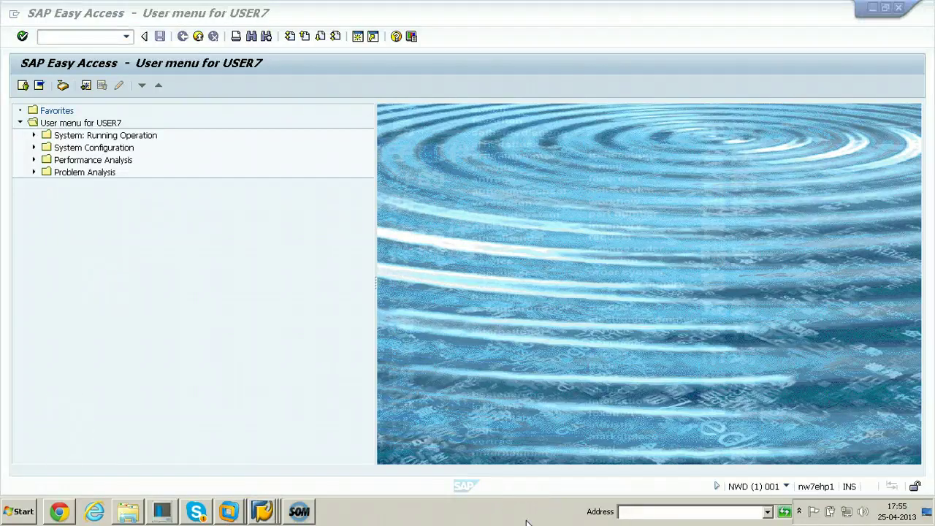